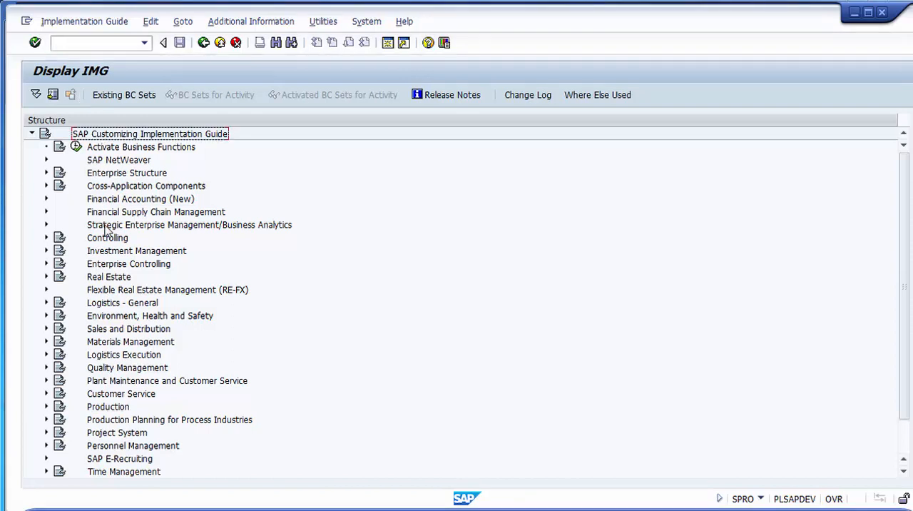
- Open the Assign Accounts activity in Financial Accounting (New) > Asset Accounting > Asset Accounting (Lean Implementation) > Special Valuation
{"action": "left_click", "coordinate": [101, 202]}
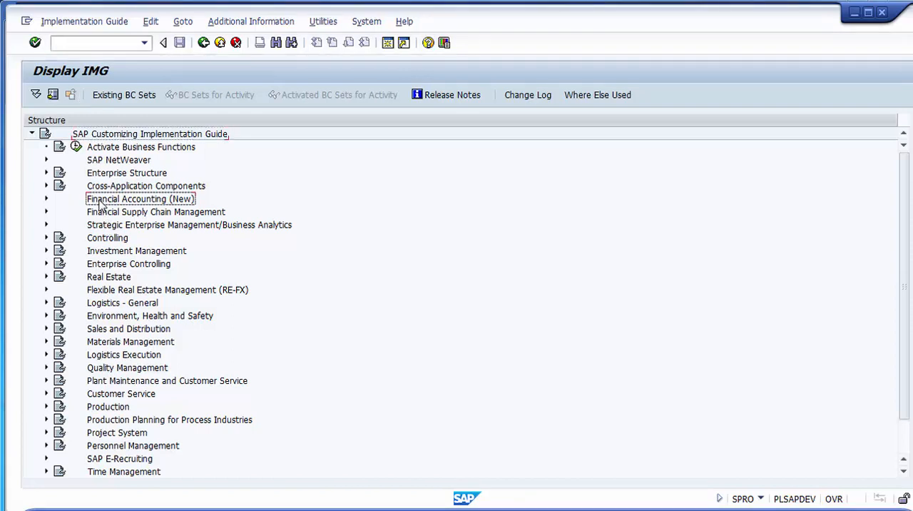
{"action": "left_click", "coordinate": [46, 200]}
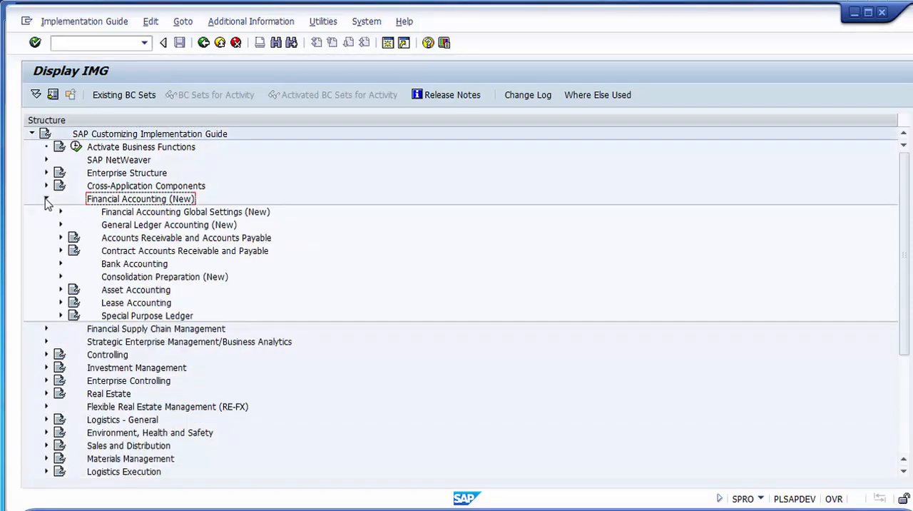
{"action": "left_click", "coordinate": [61, 290]}
{"action": "left_click", "coordinate": [87, 225]}
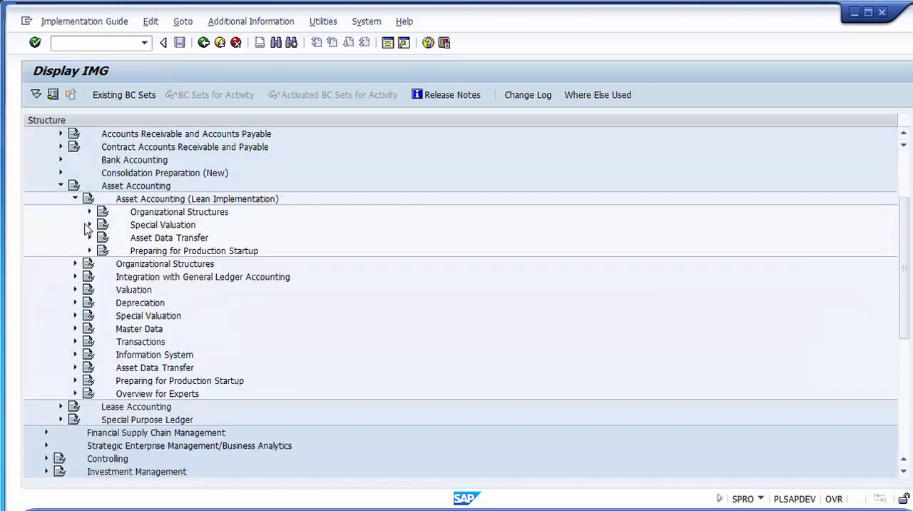
{"action": "left_click", "coordinate": [144, 225]}
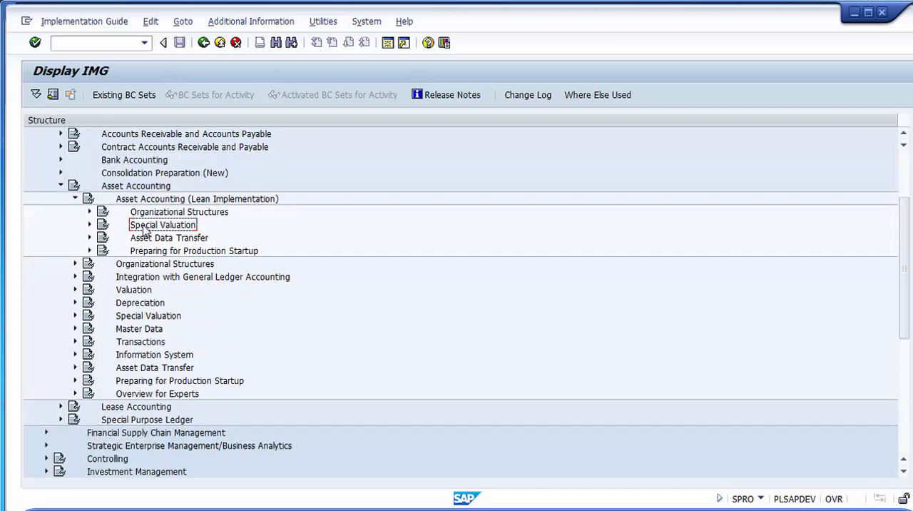
{"action": "left_click", "coordinate": [89, 226]}
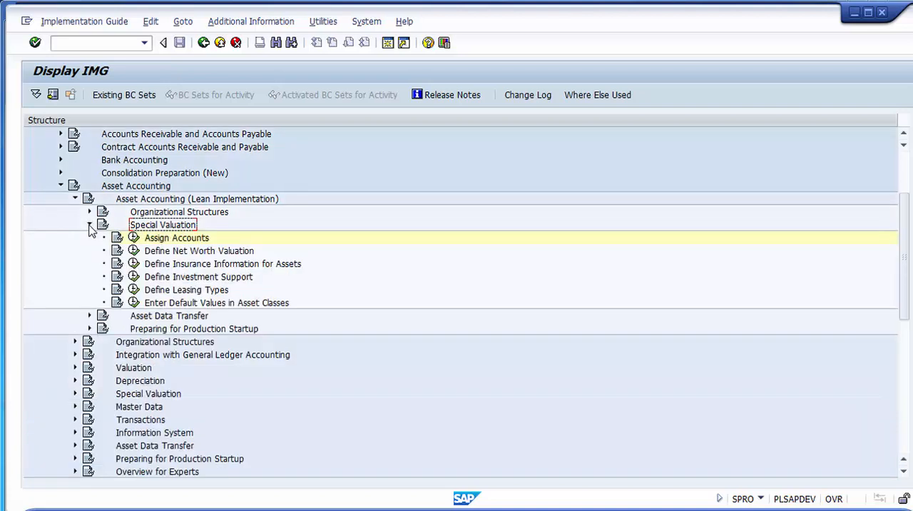
{"action": "left_click", "coordinate": [168, 240]}
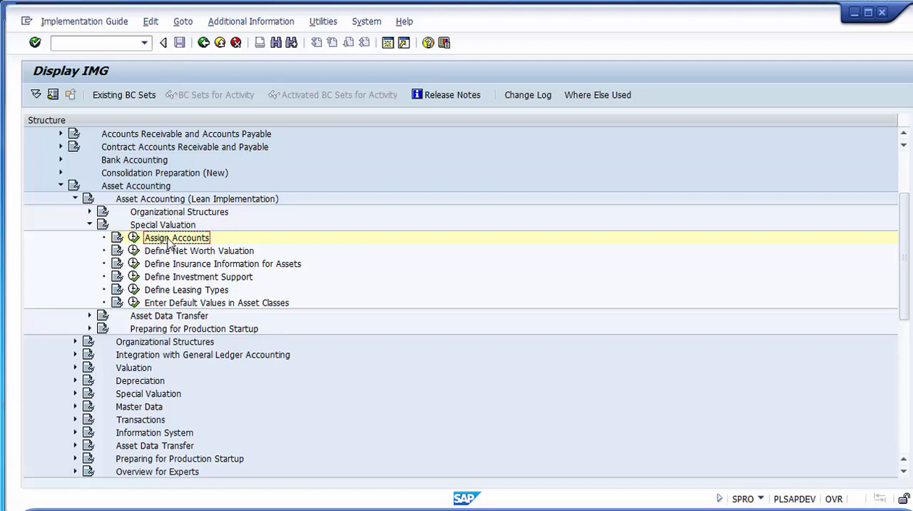
{"action": "left_click", "coordinate": [133, 239]}
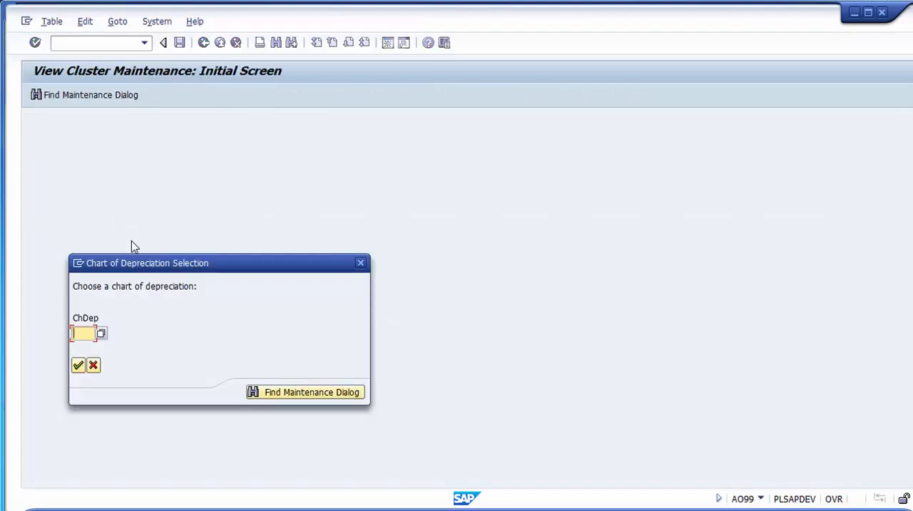
- Choose chart of depreciation 2000 for the account assignment and confirm the selection
{"action": "left_click_drag", "start_coordinate": [153, 266], "coordinate": [152, 208]}
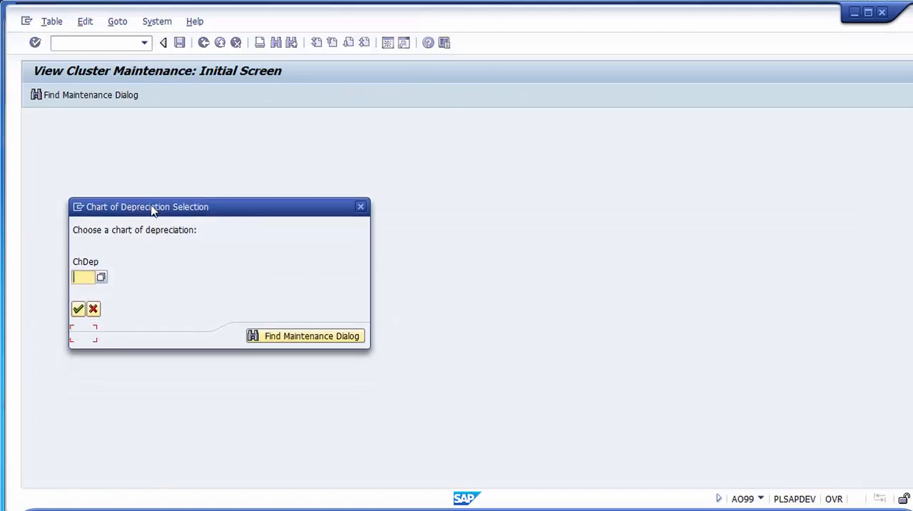
{"action": "left_click", "coordinate": [86, 279]}
{"action": "type", "text": "2000"}
{"action": "left_click", "coordinate": [77, 309]}
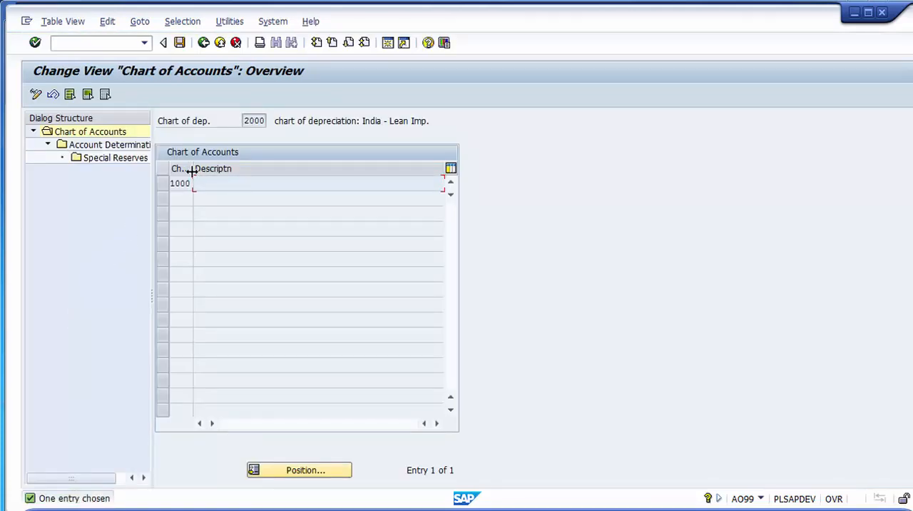
- Widen the Chrt/Accts column and examine the chart of accounts listed for the selected chart of depreciation
{"action": "left_click_drag", "start_coordinate": [192, 169], "coordinate": [229, 168]}
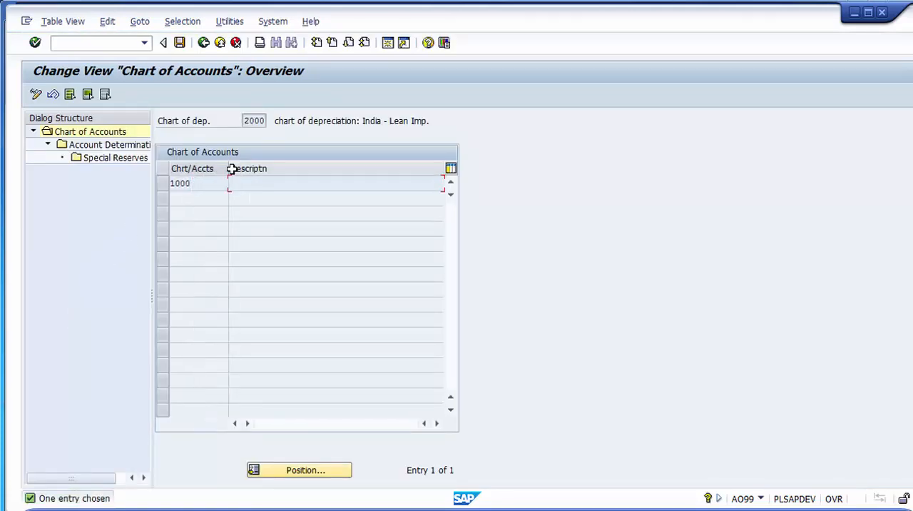
{"action": "left_click", "coordinate": [262, 121]}
{"action": "double_click", "coordinate": [262, 121]}
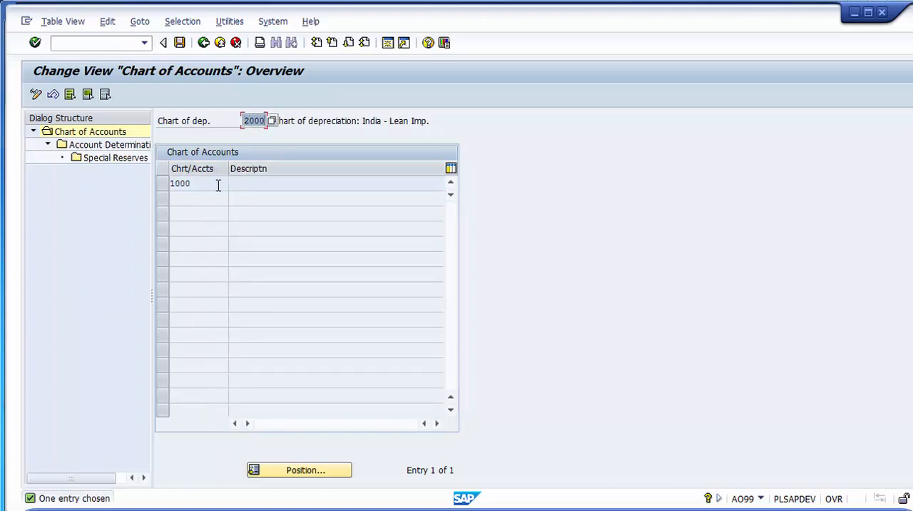
{"action": "double_click", "coordinate": [172, 186]}
{"action": "mouse_move", "coordinate": [194, 186]}
{"action": "left_mouse_down"}
{"action": "mouse_move", "coordinate": [168, 186]}
{"action": "mouse_move", "coordinate": [180, 184]}
{"action": "left_mouse_up"}
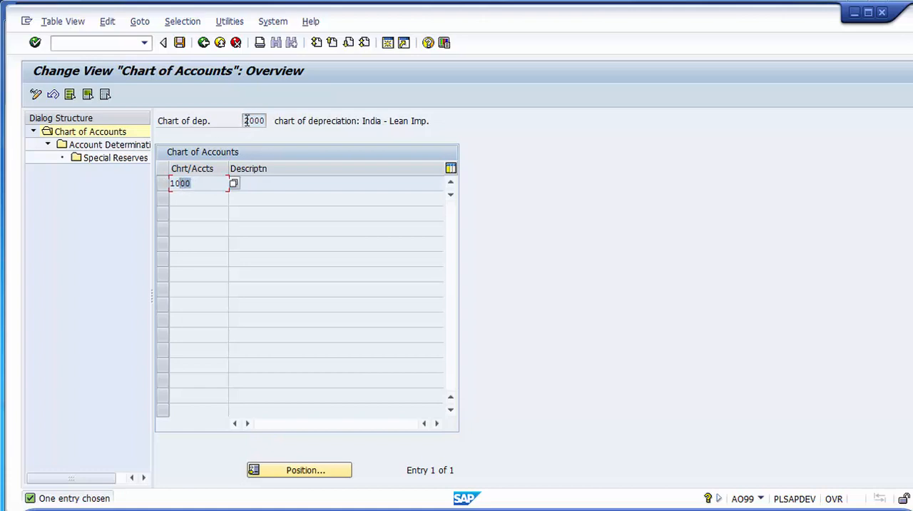
{"action": "left_click_drag", "start_coordinate": [245, 122], "coordinate": [267, 122]}
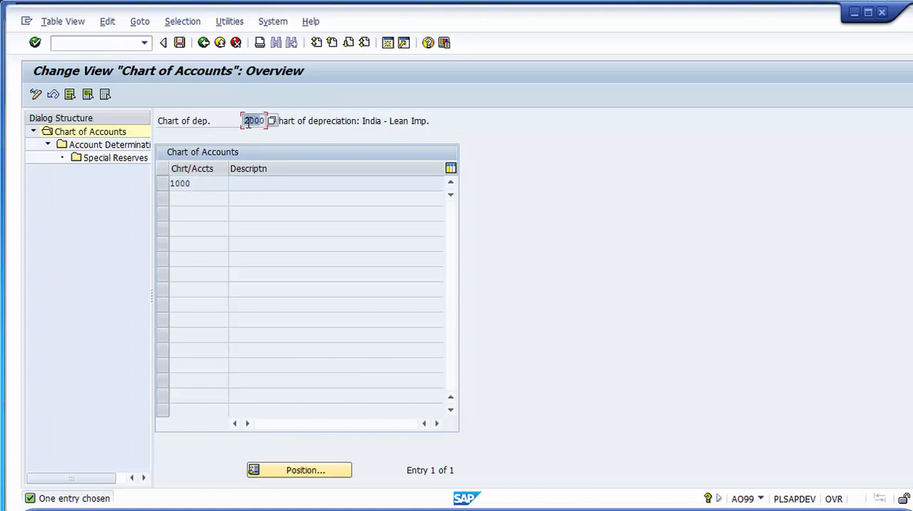
{"action": "left_click", "coordinate": [246, 121]}
{"action": "left_click_drag", "start_coordinate": [204, 186], "coordinate": [166, 186]}
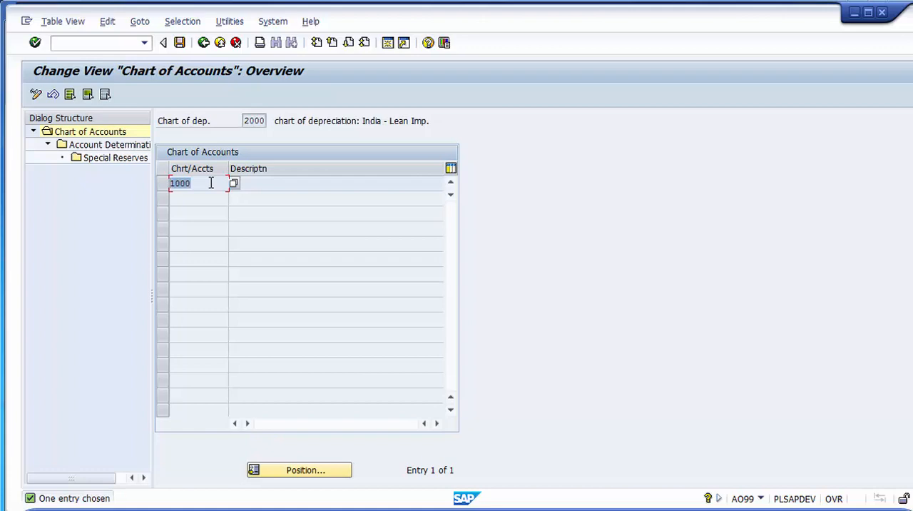
- Select chart of accounts 1000 and open its Account Determination overview
{"action": "left_click", "coordinate": [163, 184]}
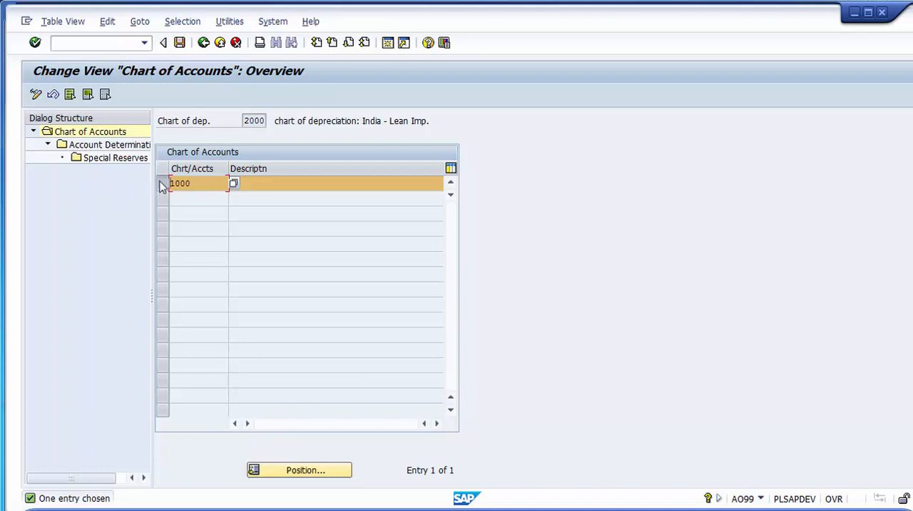
{"action": "left_click", "coordinate": [118, 145]}
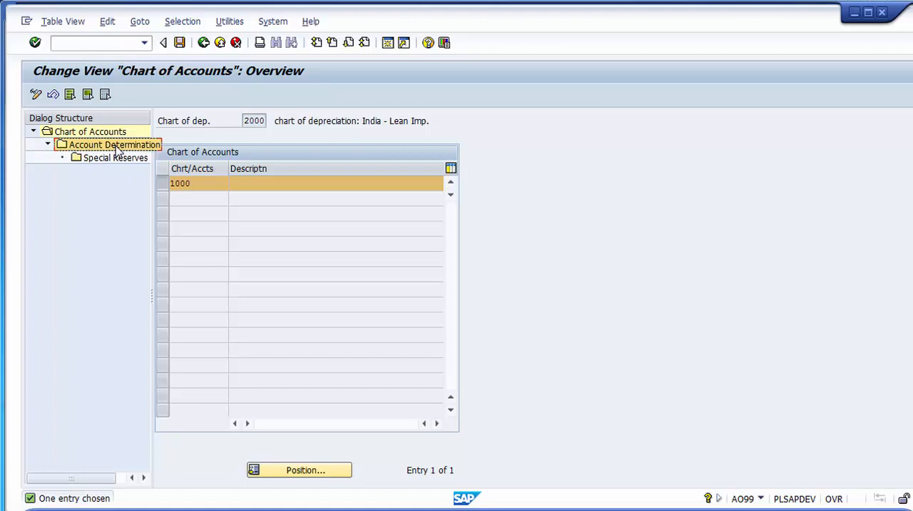
{"action": "double_click", "coordinate": [117, 146]}
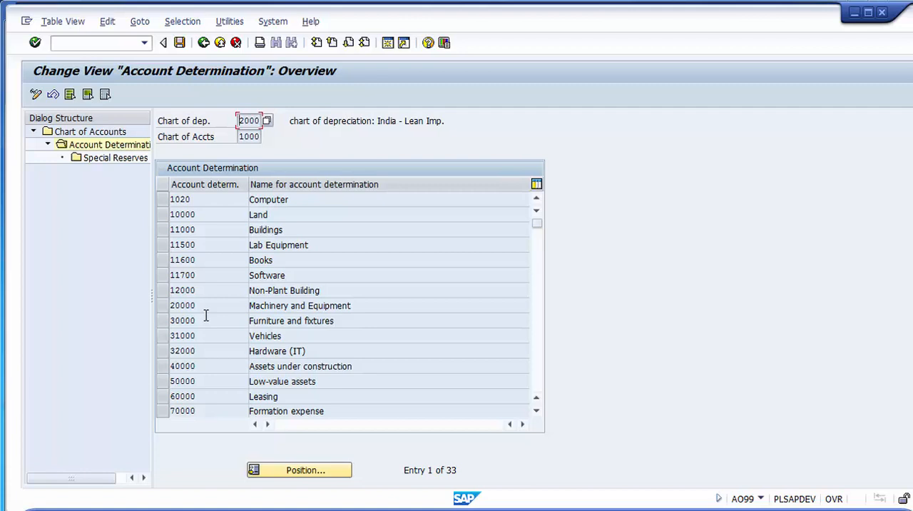
- Select account determination 80020 Computer and open its Special Reserves details
{"action": "scroll", "coordinate": [206, 316], "scroll_direction": "down", "scroll_amount": 3}
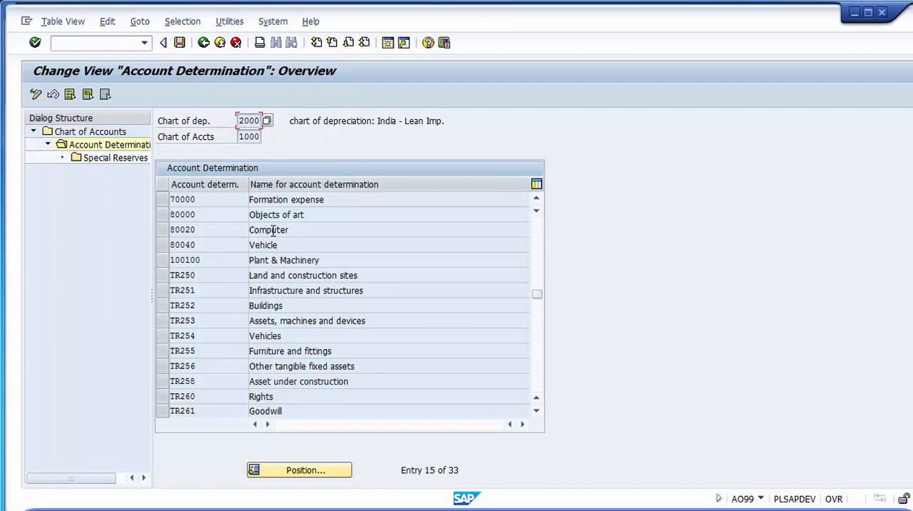
{"action": "left_click", "coordinate": [164, 234]}
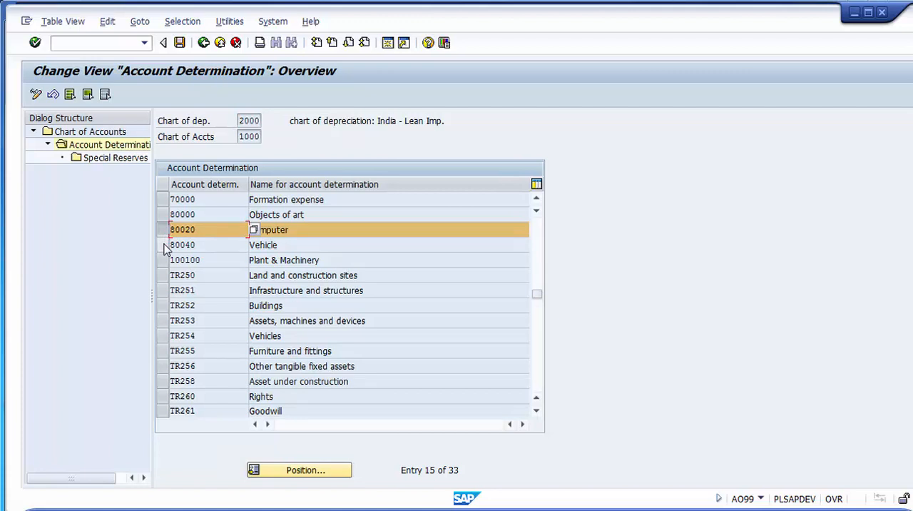
{"action": "left_click", "coordinate": [164, 247]}
{"action": "left_click", "coordinate": [164, 248]}
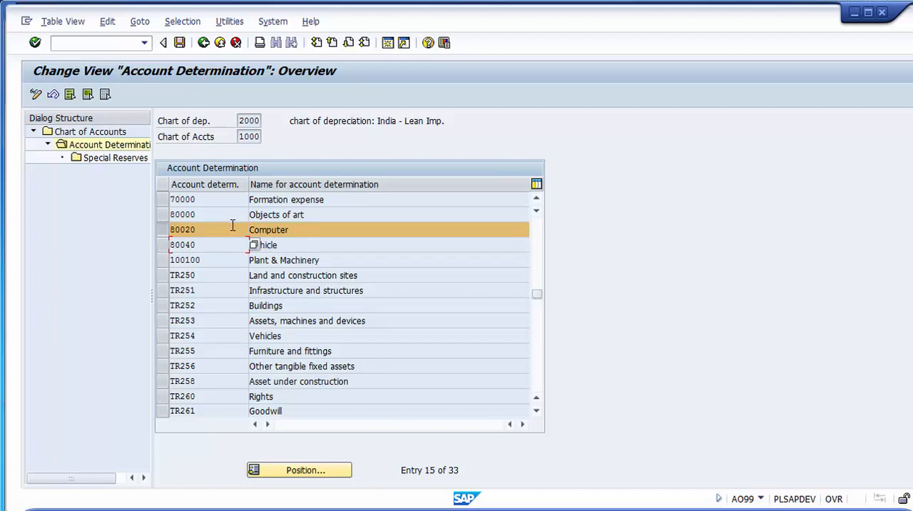
{"action": "left_click", "coordinate": [164, 234]}
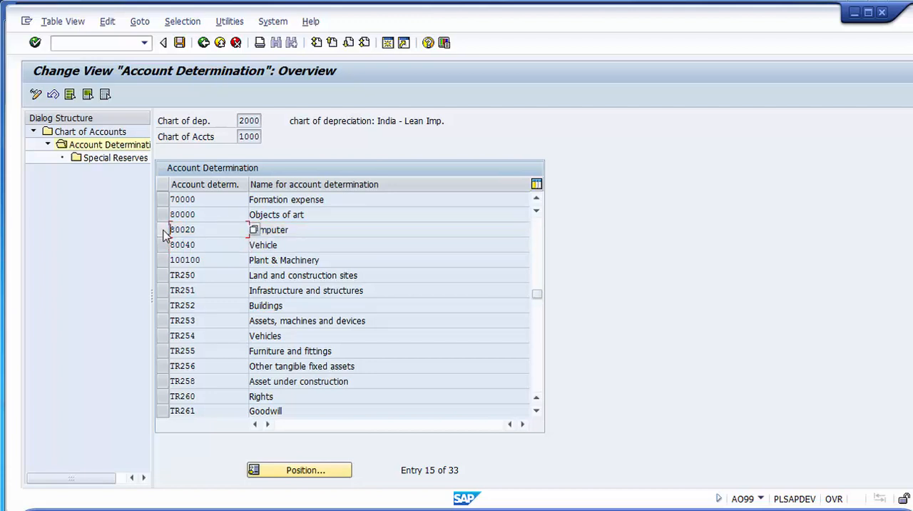
{"action": "left_click", "coordinate": [164, 234]}
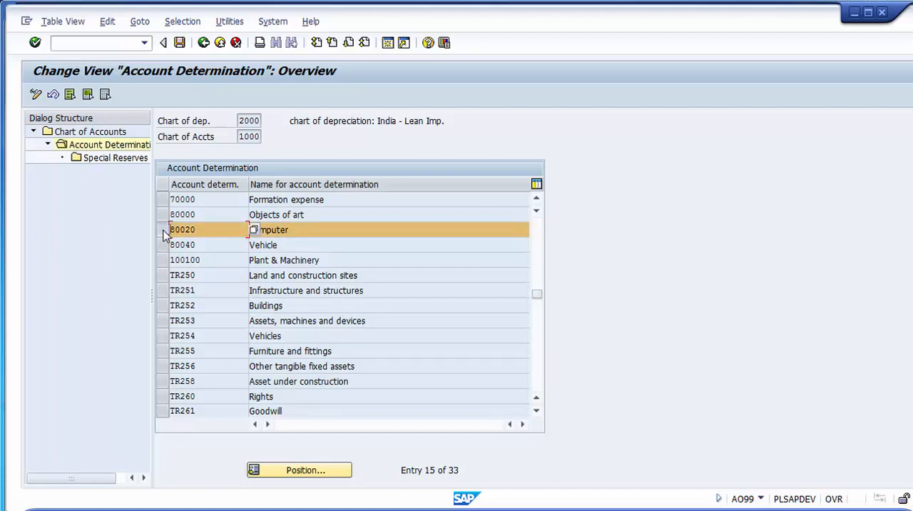
{"action": "left_click", "coordinate": [121, 164]}
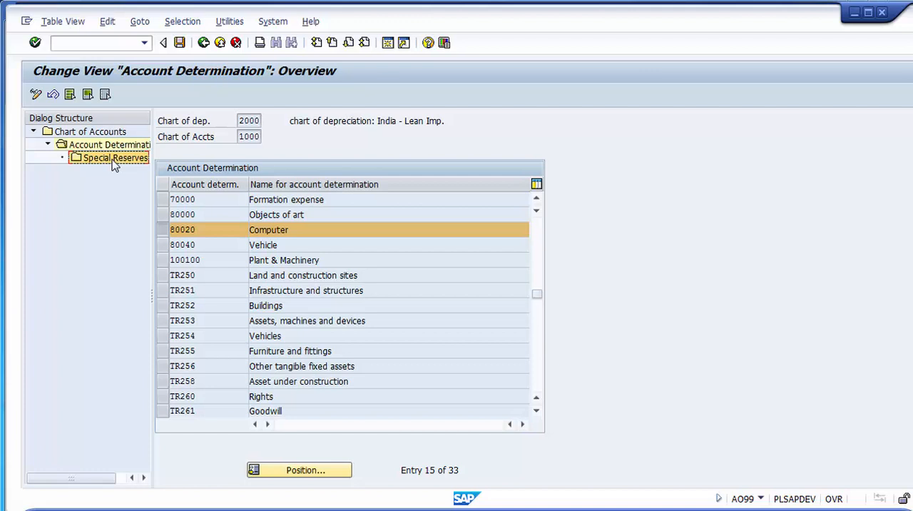
{"action": "double_click", "coordinate": [112, 159]}
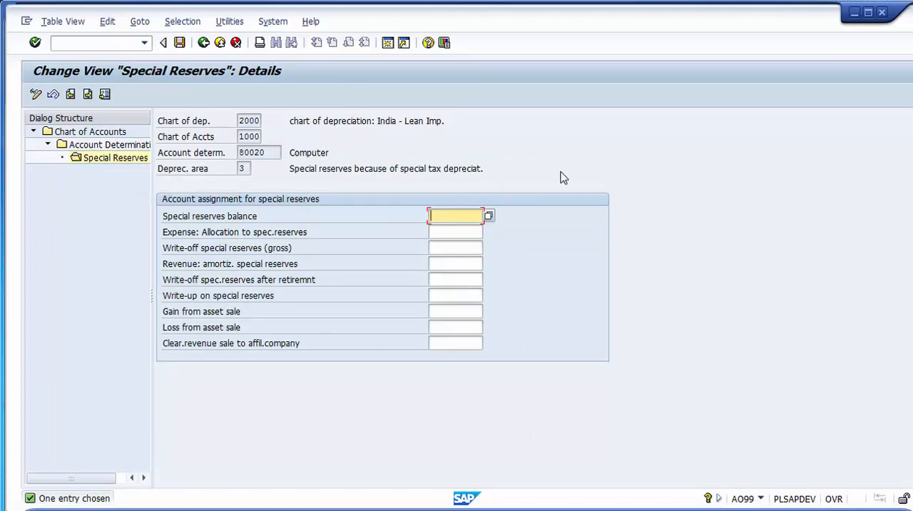
- Review the account assignment fields for special reserves, from the special reserves balance to the loss from asset sale
{"action": "left_click", "coordinate": [462, 231]}
{"action": "left_click", "coordinate": [460, 248]}
{"action": "left_click", "coordinate": [459, 263]}
{"action": "left_click", "coordinate": [457, 279]}
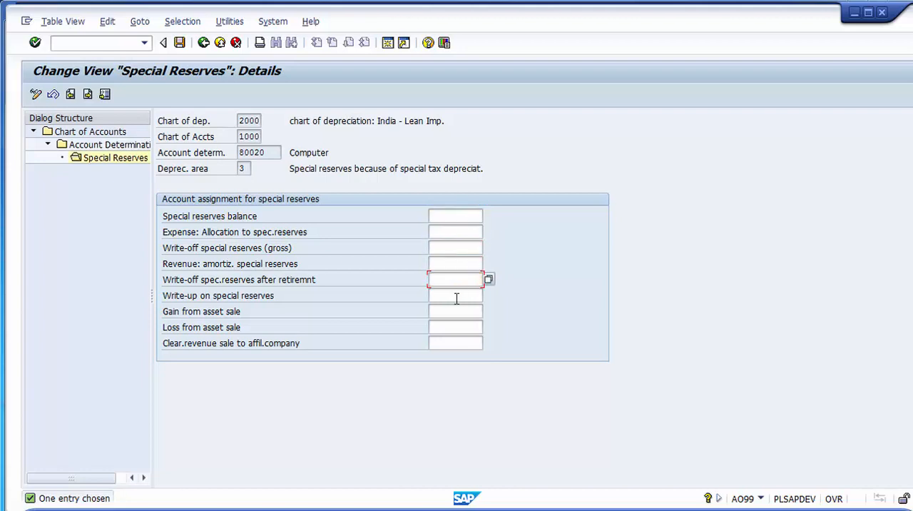
{"action": "left_click", "coordinate": [456, 298]}
{"action": "left_click", "coordinate": [455, 325]}
{"action": "left_click", "coordinate": [443, 217]}
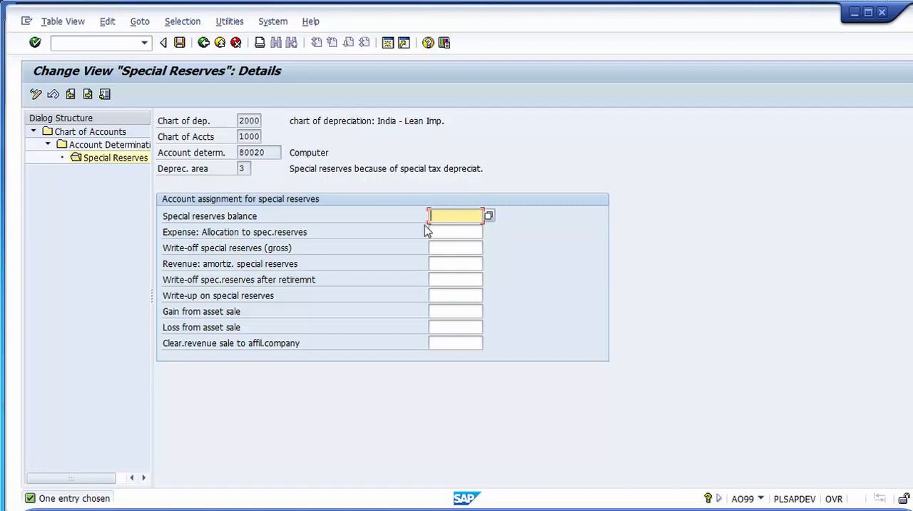
{"action": "left_click", "coordinate": [164, 221]}
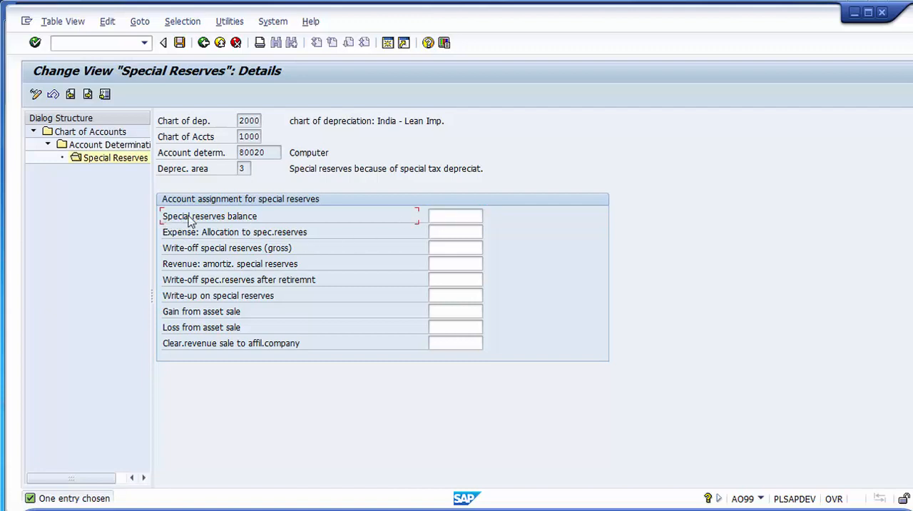
- Look up G/L accounts by number in chart of accounts 1000 and assign 100170 Acc Dep - Computer as the special reserves balance account
{"action": "left_click", "coordinate": [456, 216]}
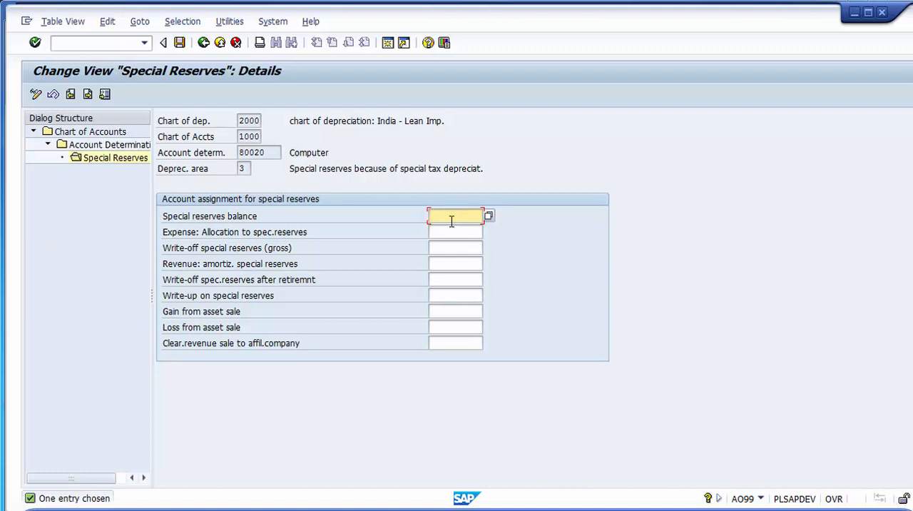
{"action": "key", "text": "F4"}
{"action": "key", "text": "F4"}
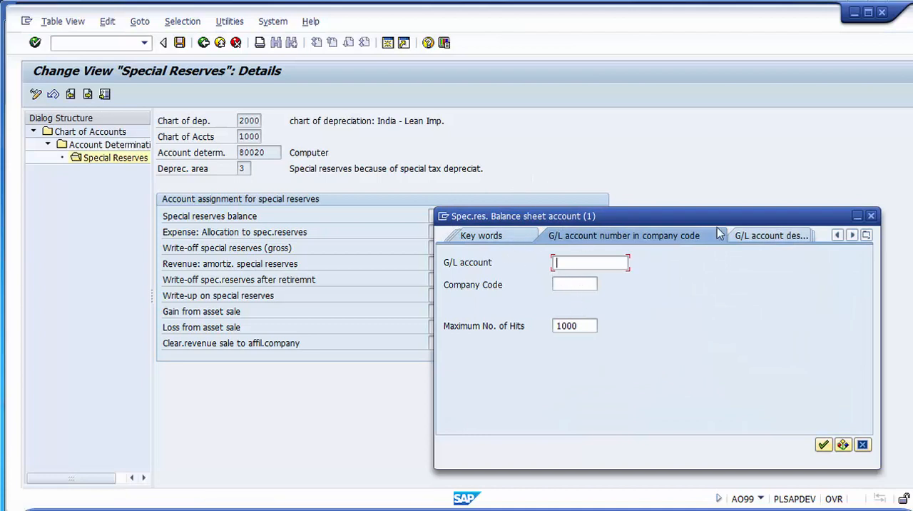
{"action": "left_click", "coordinate": [838, 238]}
{"action": "left_click", "coordinate": [685, 236]}
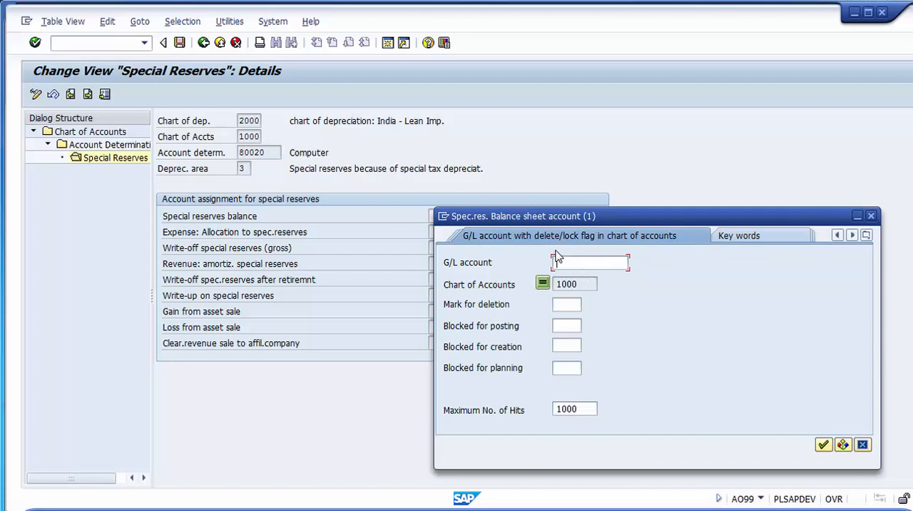
{"action": "left_click", "coordinate": [837, 236]}
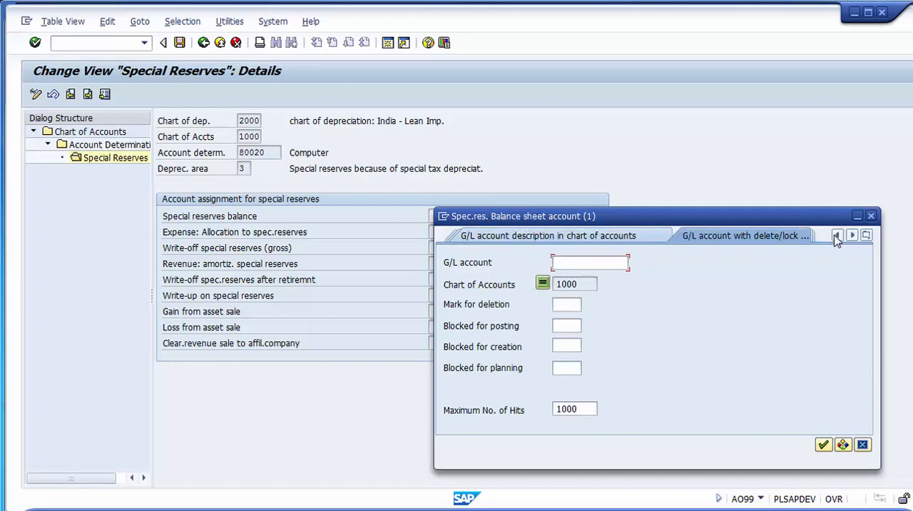
{"action": "left_click", "coordinate": [837, 236]}
{"action": "left_click", "coordinate": [597, 237]}
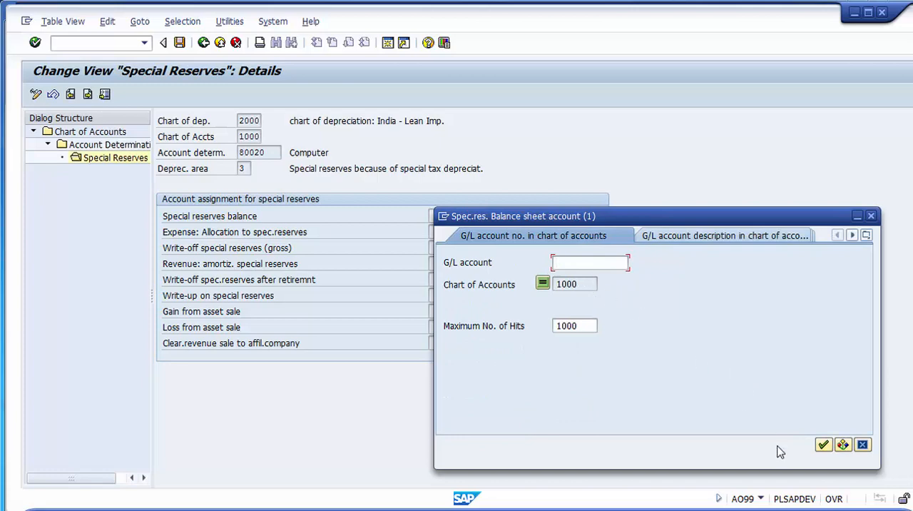
{"action": "left_click", "coordinate": [823, 444]}
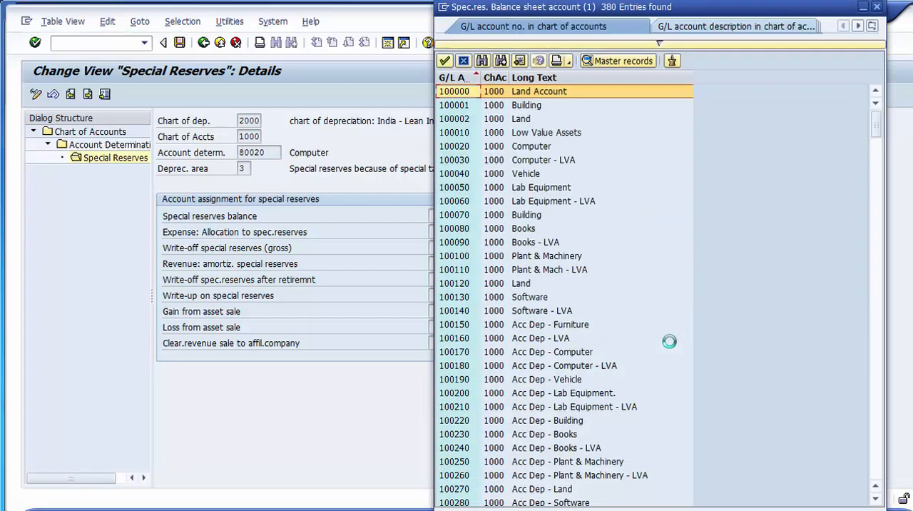
{"action": "left_click", "coordinate": [605, 353]}
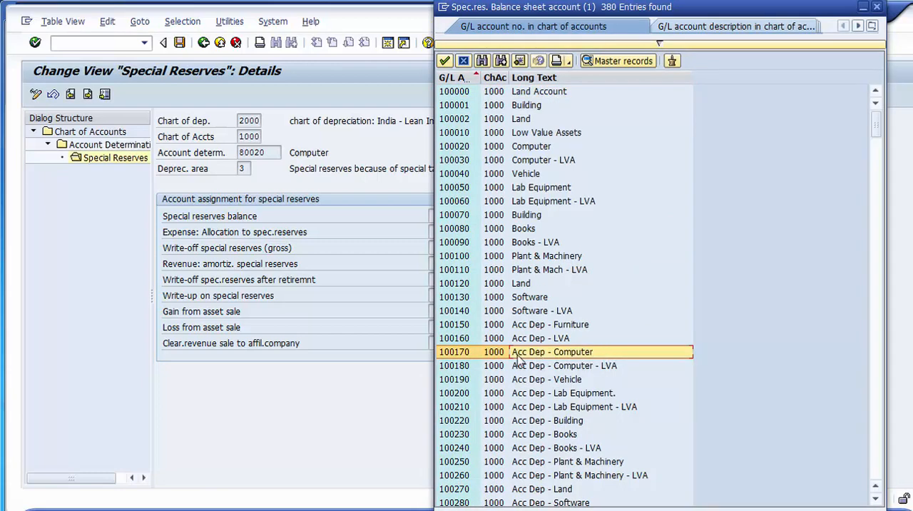
{"action": "double_click", "coordinate": [458, 357]}
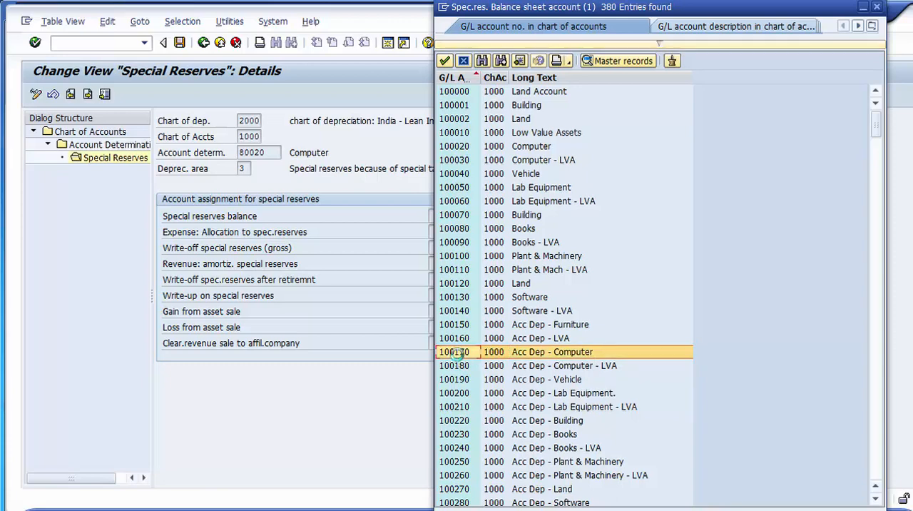
- Look up G/L accounts by description starting with Dep and assign 405060 Depreciation as the expense account for allocation to special reserves
{"action": "left_click", "coordinate": [476, 214]}
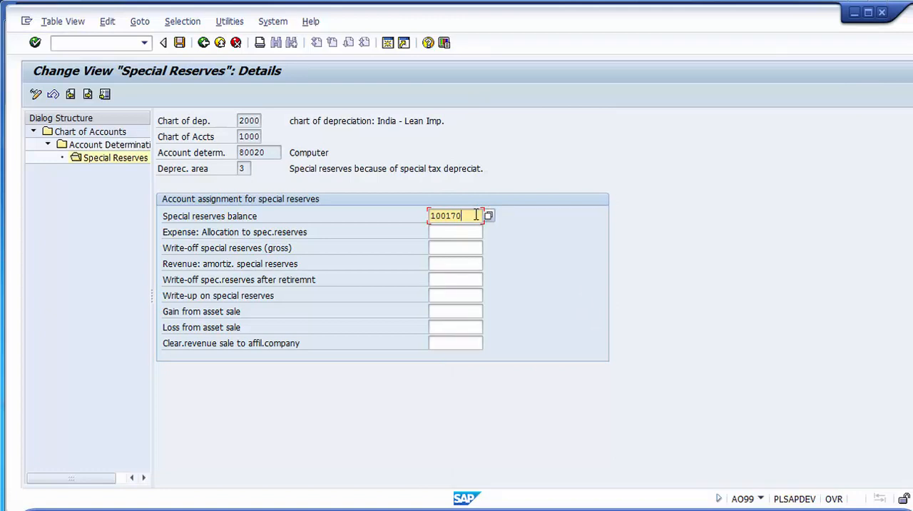
{"action": "left_click", "coordinate": [469, 232]}
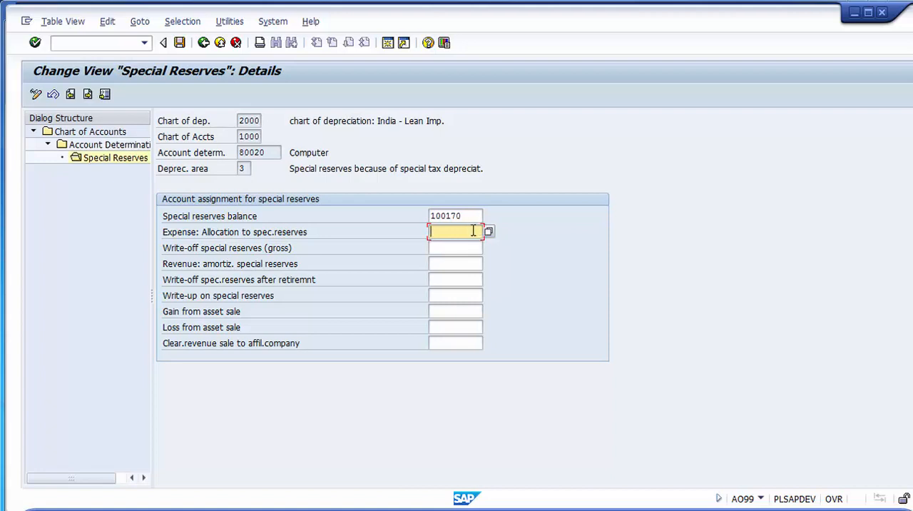
{"action": "key", "text": "F4"}
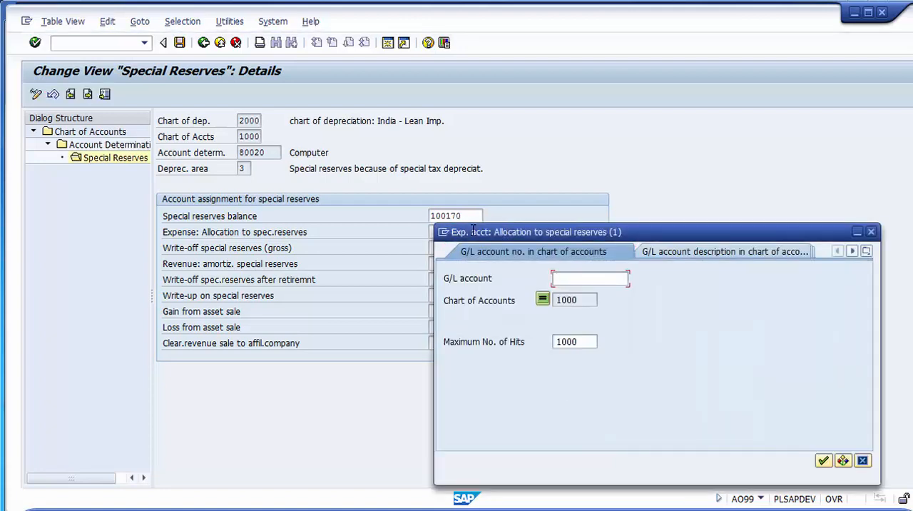
{"action": "left_click", "coordinate": [682, 251]}
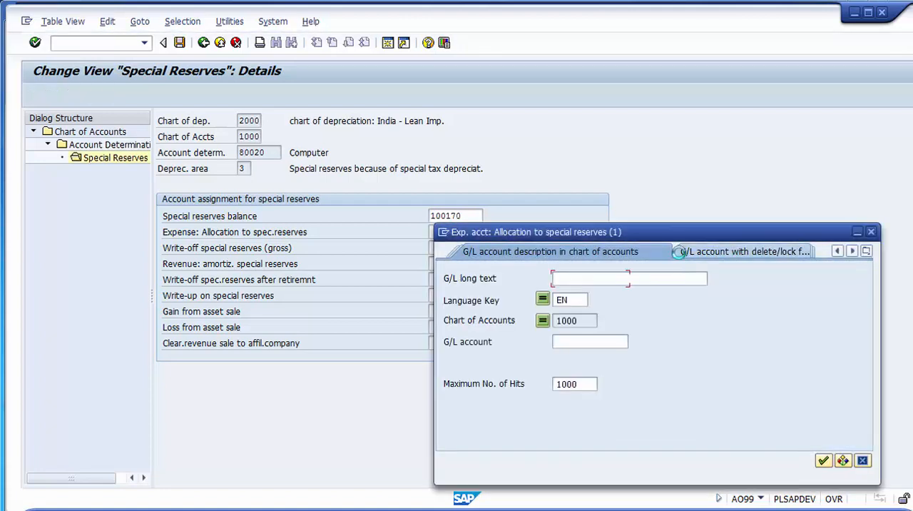
{"action": "type", "text": "De"}
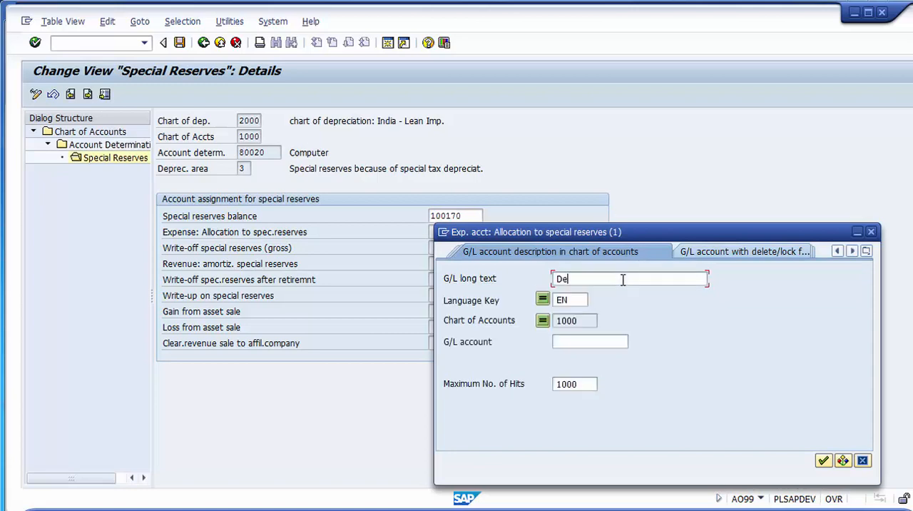
{"action": "type", "text": "p*"}
{"action": "key", "text": "Return"}
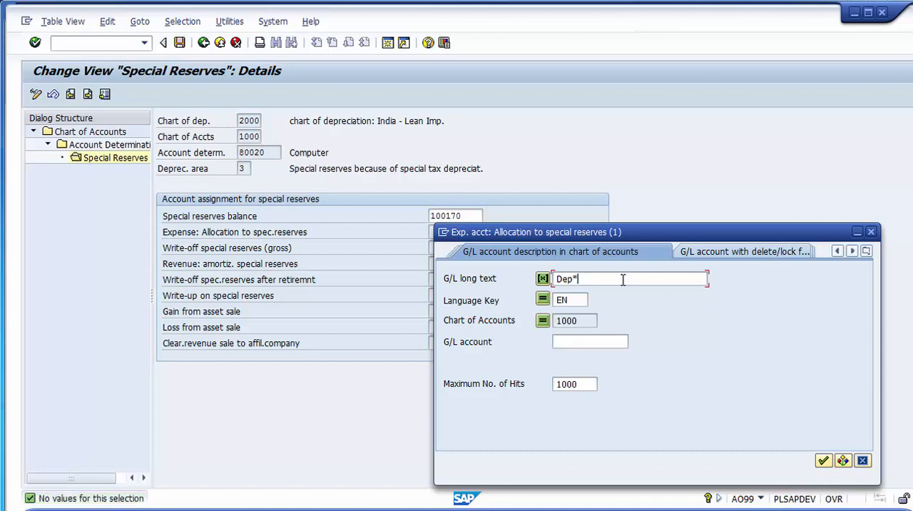
{"action": "key", "text": "Return"}
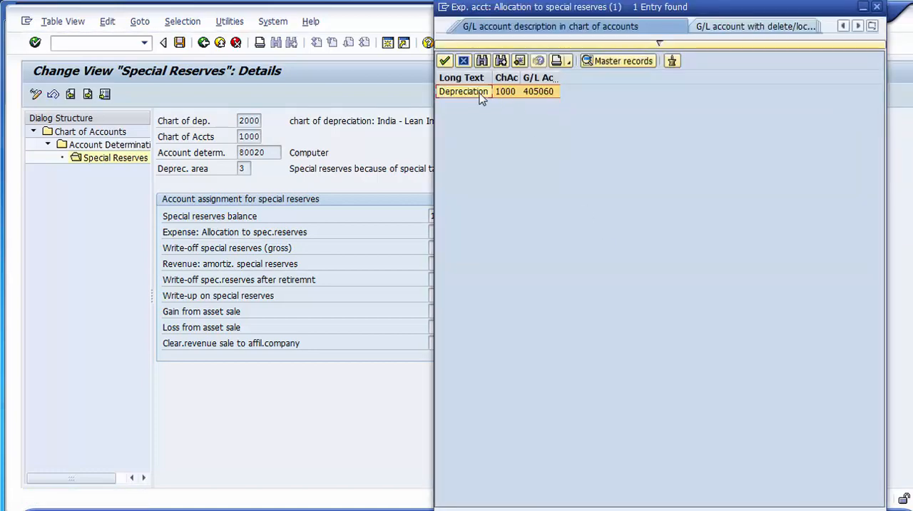
{"action": "double_click", "coordinate": [480, 94]}
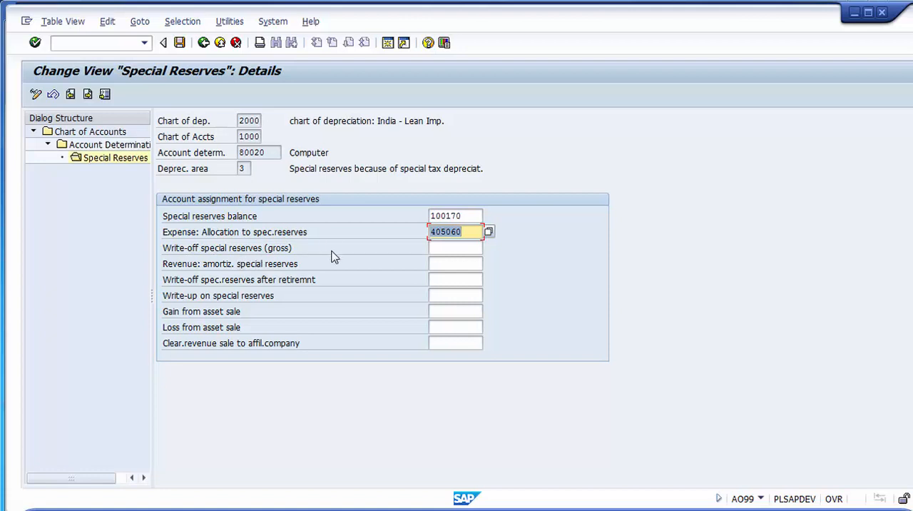
- Try to find a gain from asset sale account by searching G/L descriptions for Asset*
{"action": "left_click", "coordinate": [442, 308]}
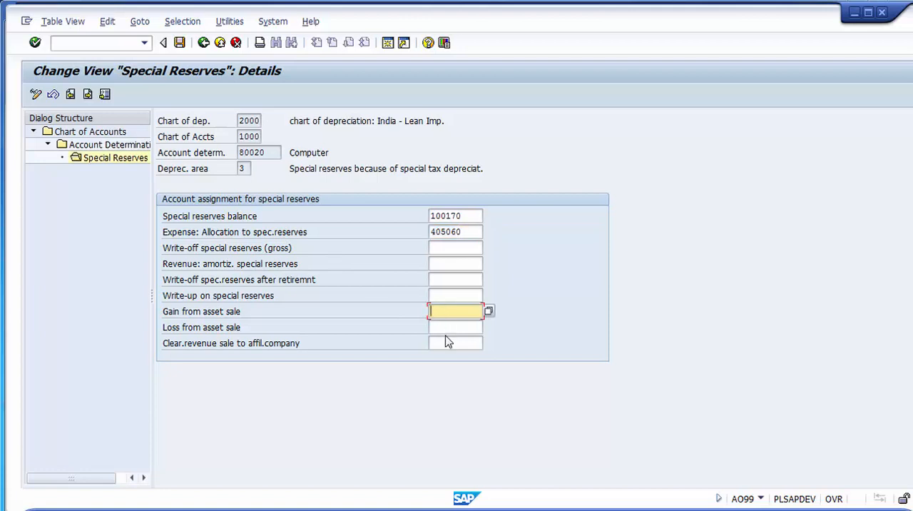
{"action": "left_click", "coordinate": [442, 326]}
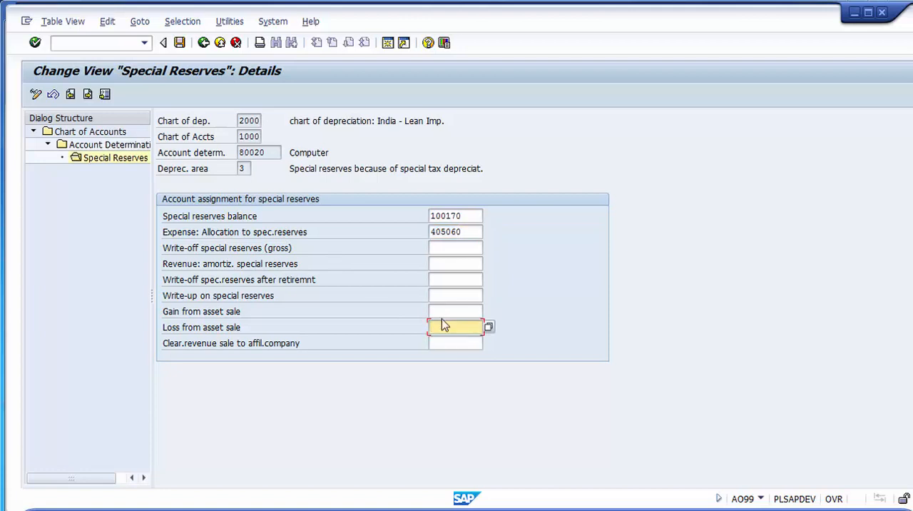
{"action": "left_click", "coordinate": [443, 314]}
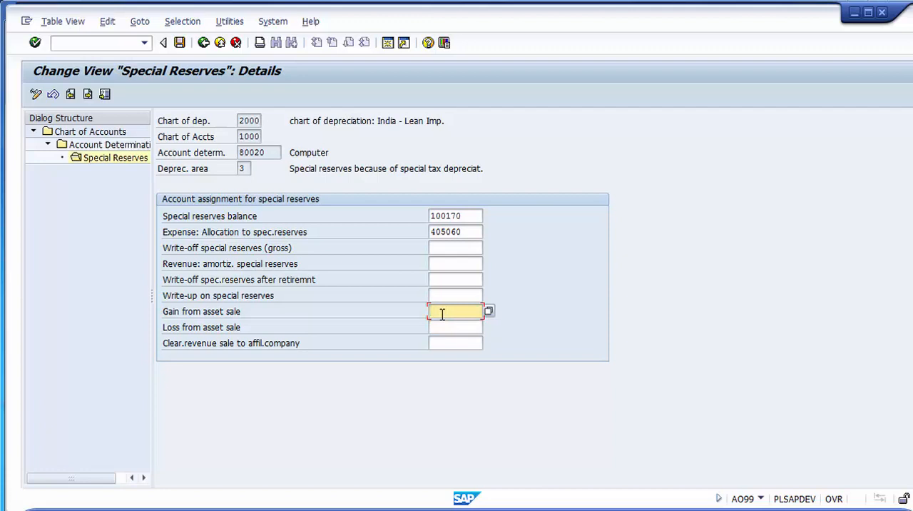
{"action": "key", "text": "F4"}
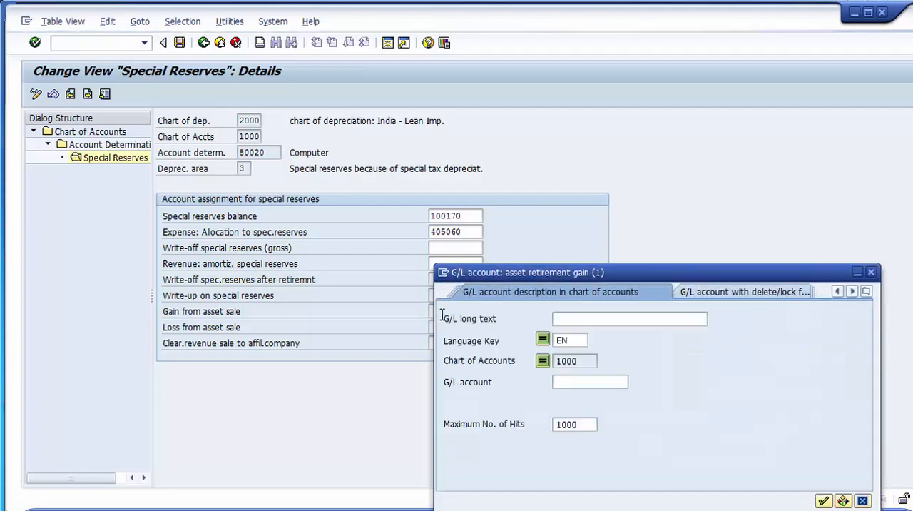
{"action": "type", "text": "A"}
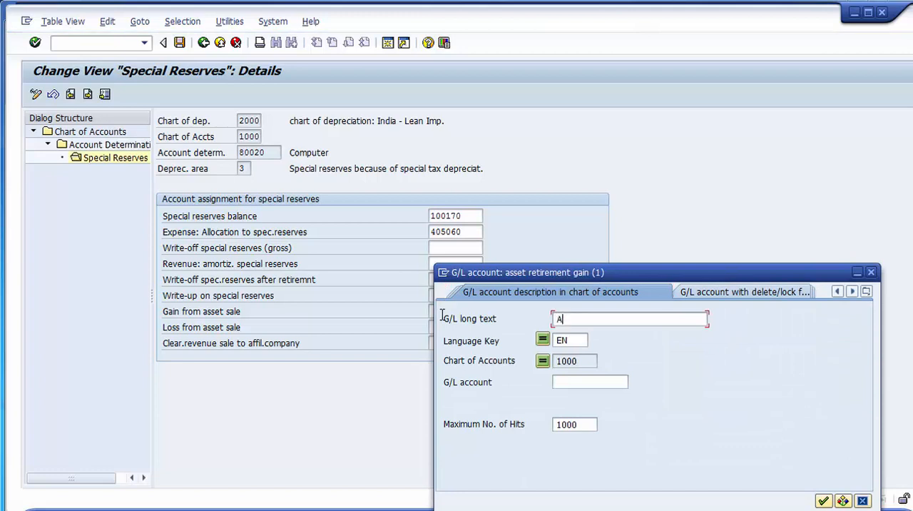
{"action": "type", "text": "sset*"}
{"action": "key", "text": "Return"}
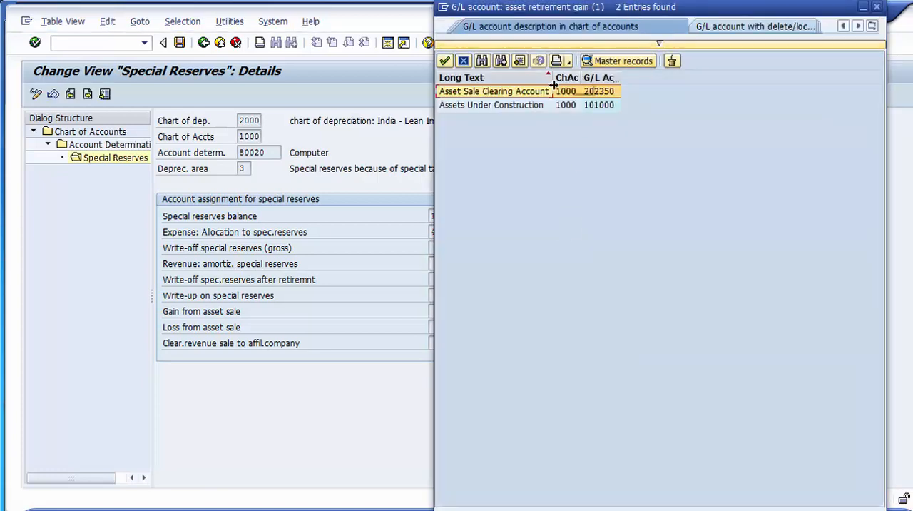
{"action": "left_click", "coordinate": [463, 62]}
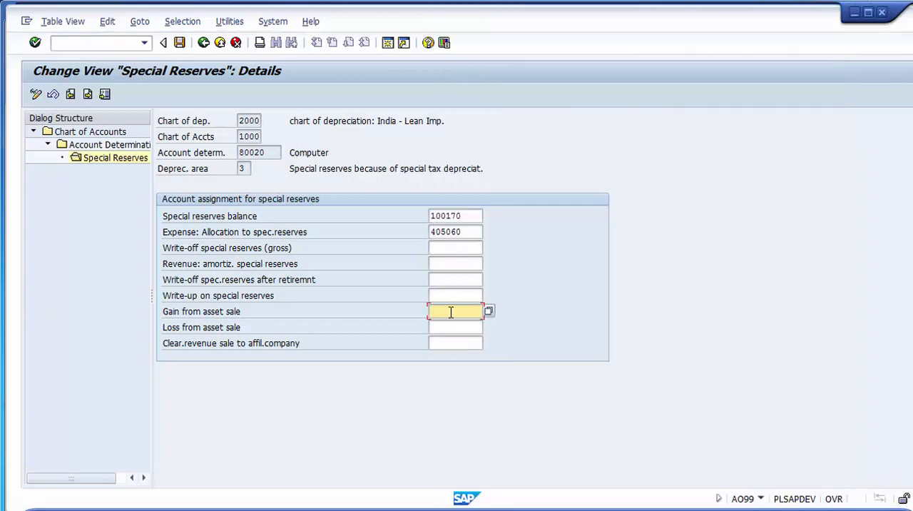
- Try to find a gain from asset sale account by searching for G/L descriptions containing gain
{"action": "key", "text": "F4"}
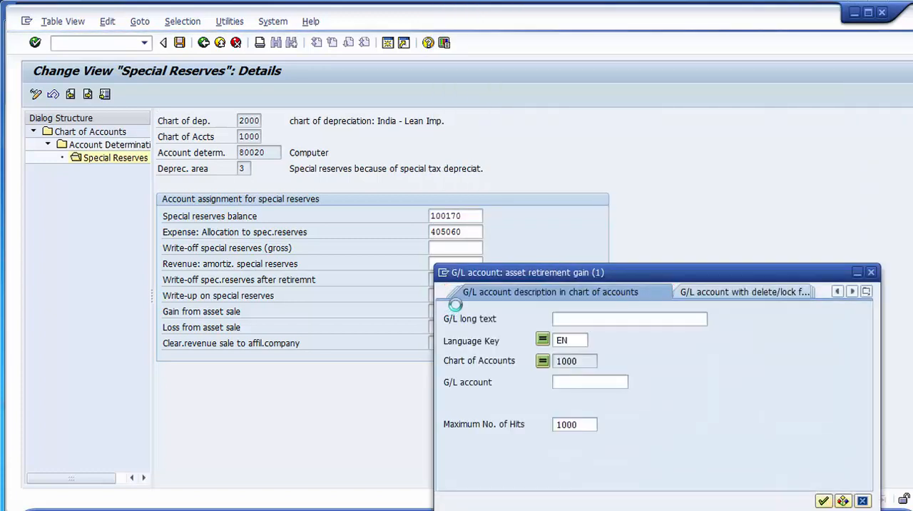
{"action": "type", "text": "Ga"}
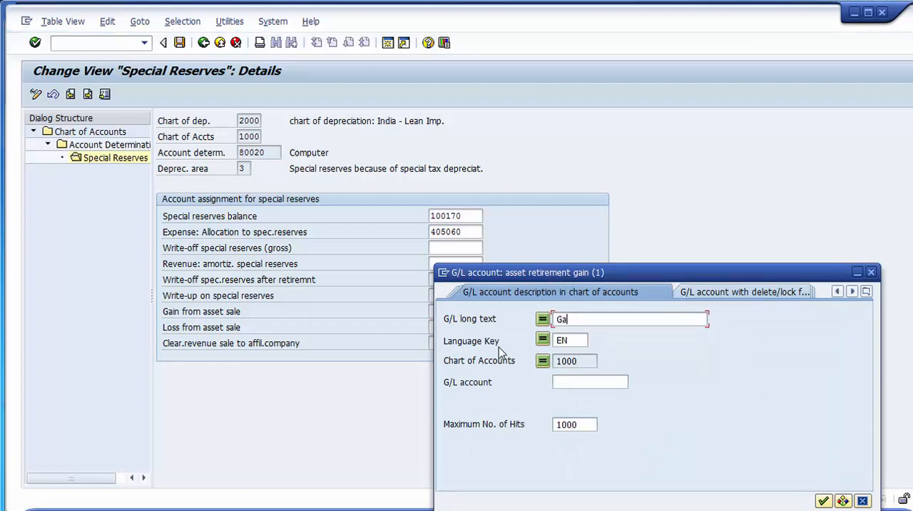
{"action": "type", "text": "in*"}
{"action": "key", "text": "Return"}
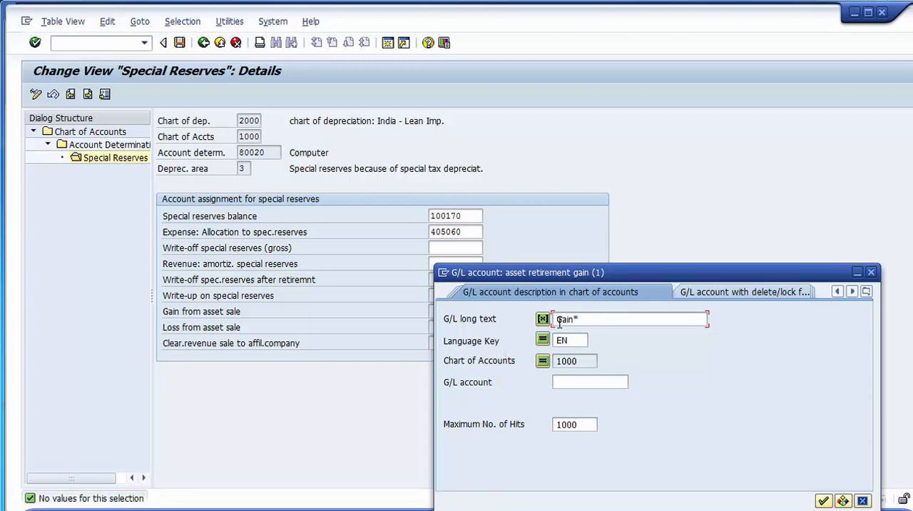
{"action": "type", "text": "*"}
{"action": "key", "text": "Return"}
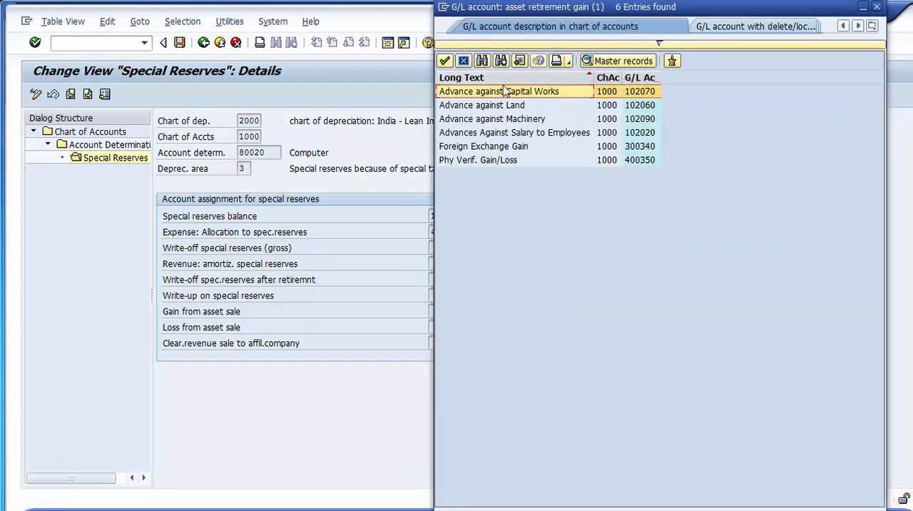
{"action": "double_click", "coordinate": [492, 92]}
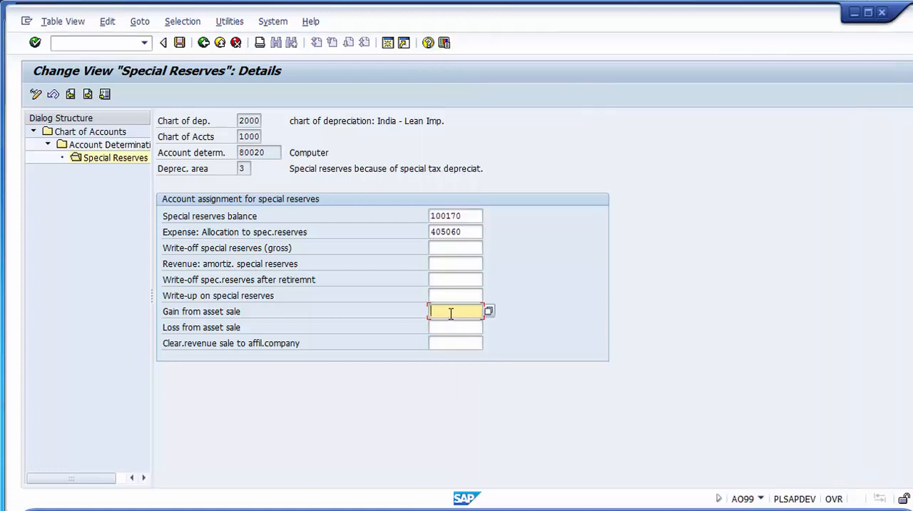
- List all G/L accounts sorted by account number and assign 300390 Profit on sale of Fixed Assets as the gain from asset sale account
{"action": "key", "text": "F4"}
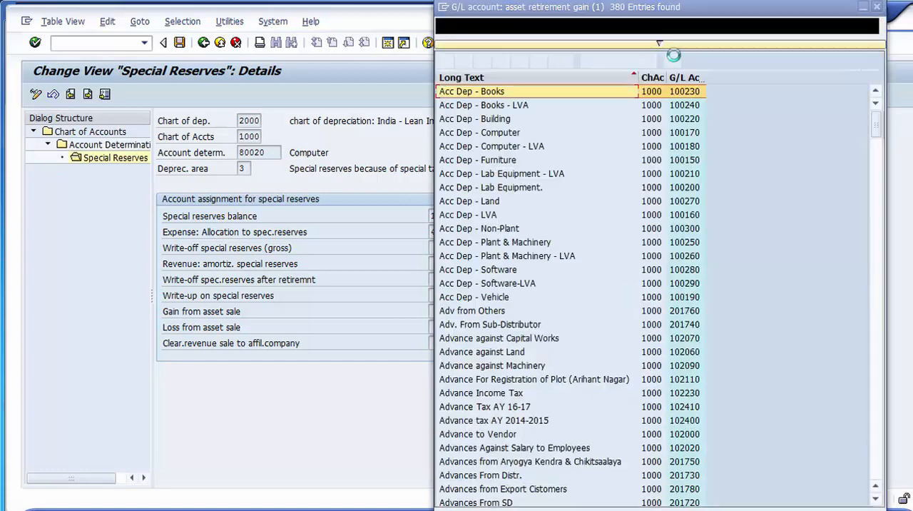
{"action": "left_click", "coordinate": [686, 77]}
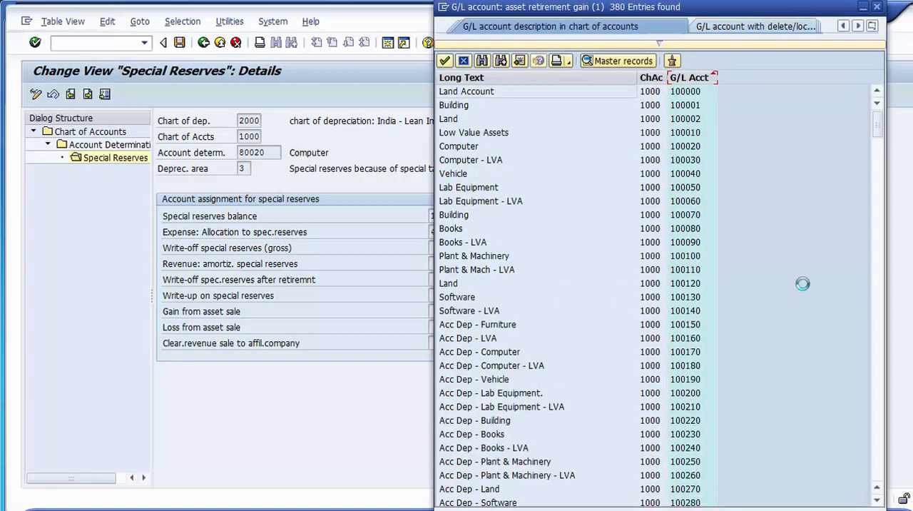
{"action": "scroll", "coordinate": [880, 454], "scroll_direction": "down", "scroll_amount": 20}
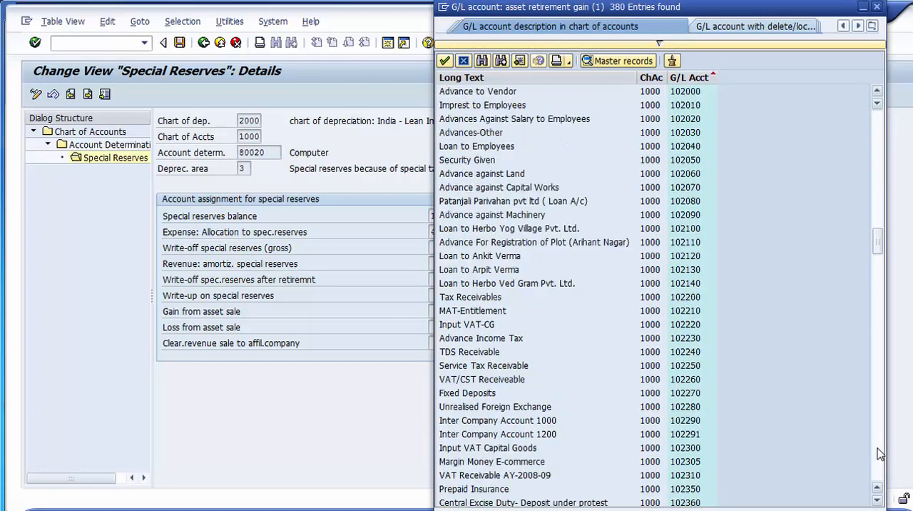
{"action": "scroll", "coordinate": [880, 454], "scroll_direction": "down", "scroll_amount": 20}
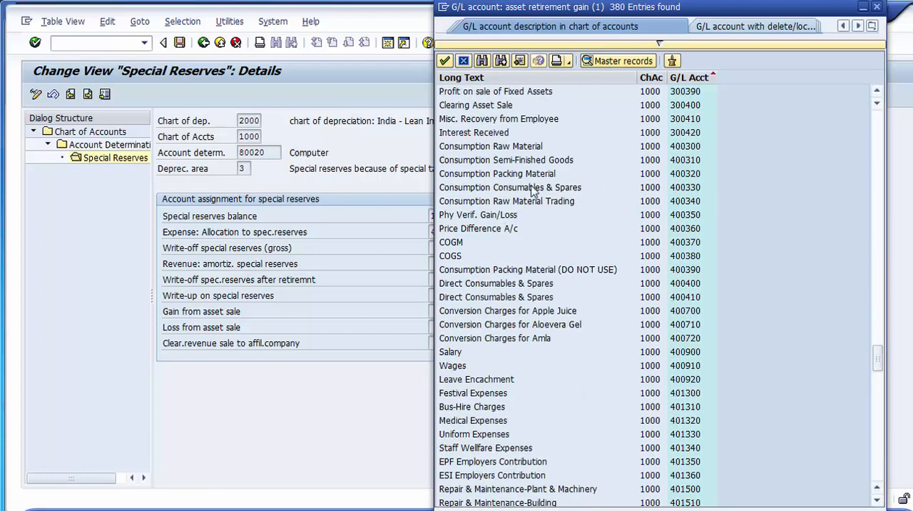
{"action": "left_click", "coordinate": [494, 96]}
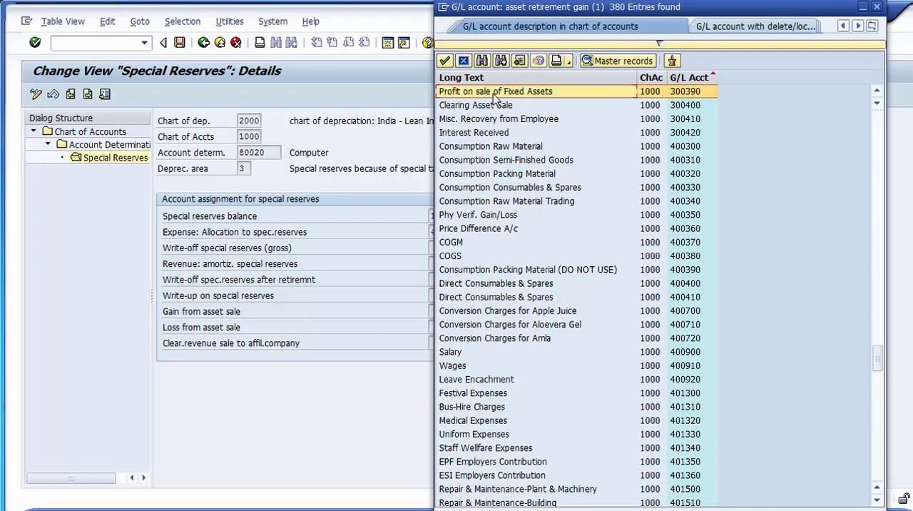
{"action": "double_click", "coordinate": [686, 98]}
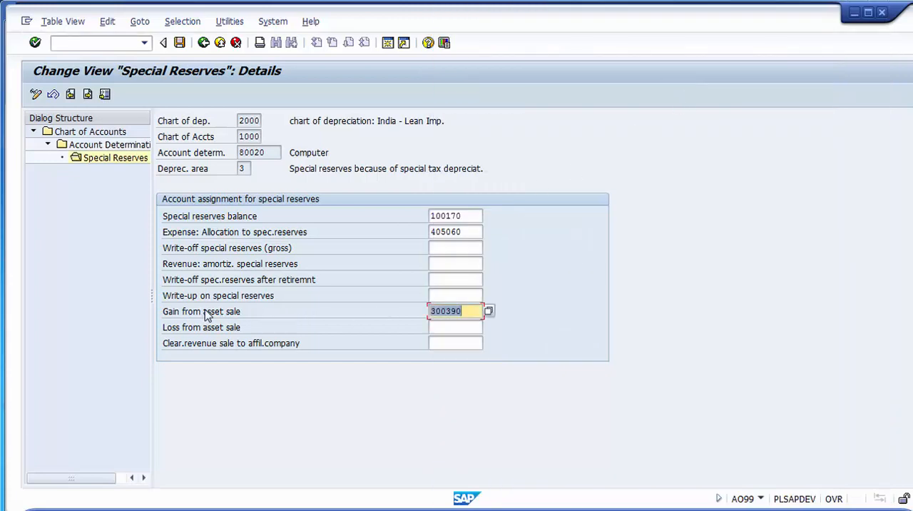
- Search G/L descriptions for Loss* and assign 405170 Loss on sale Fixed Assets as the loss from asset sale account
{"action": "left_click", "coordinate": [441, 328]}
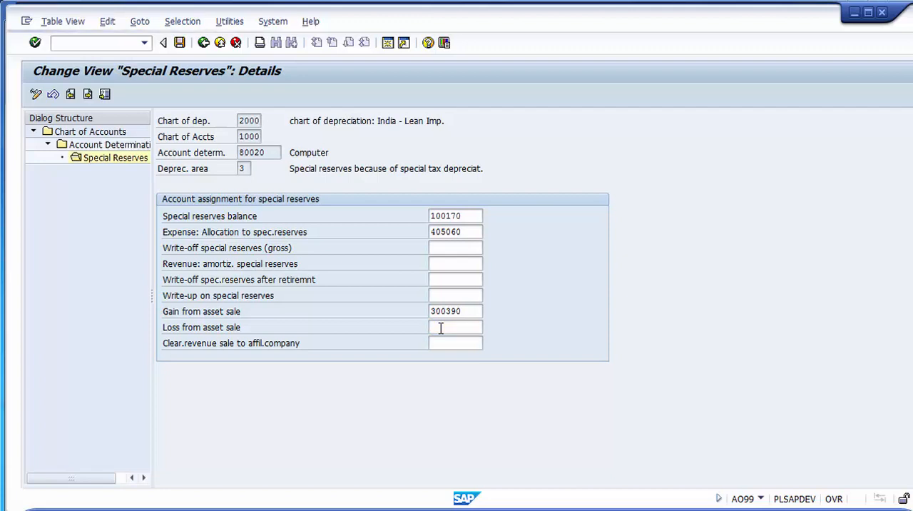
{"action": "key", "text": "F4"}
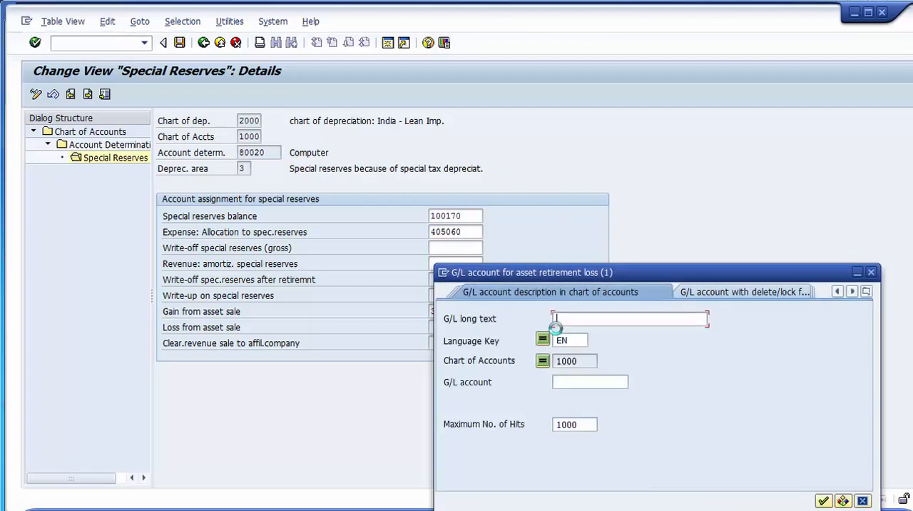
{"action": "type", "text": "Loo"}
{"action": "type", "text": "s*"}
{"action": "key", "text": "Return"}
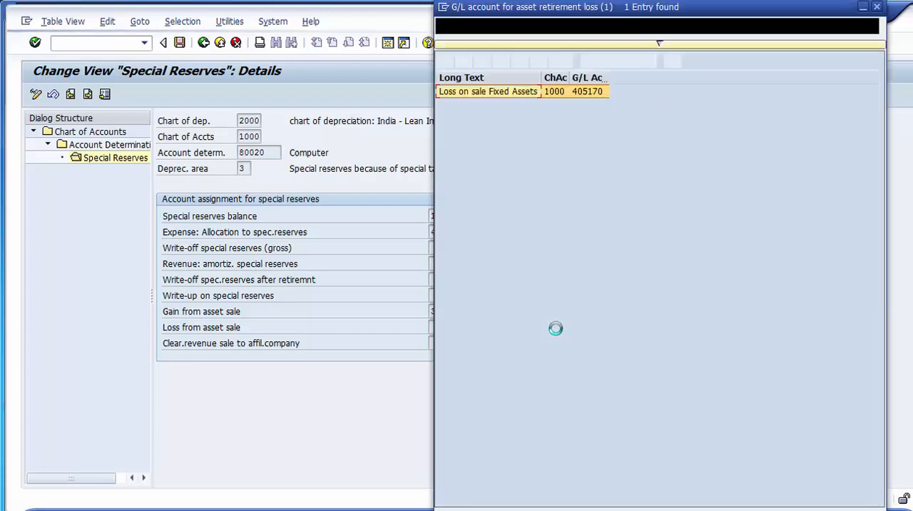
{"action": "double_click", "coordinate": [502, 93]}
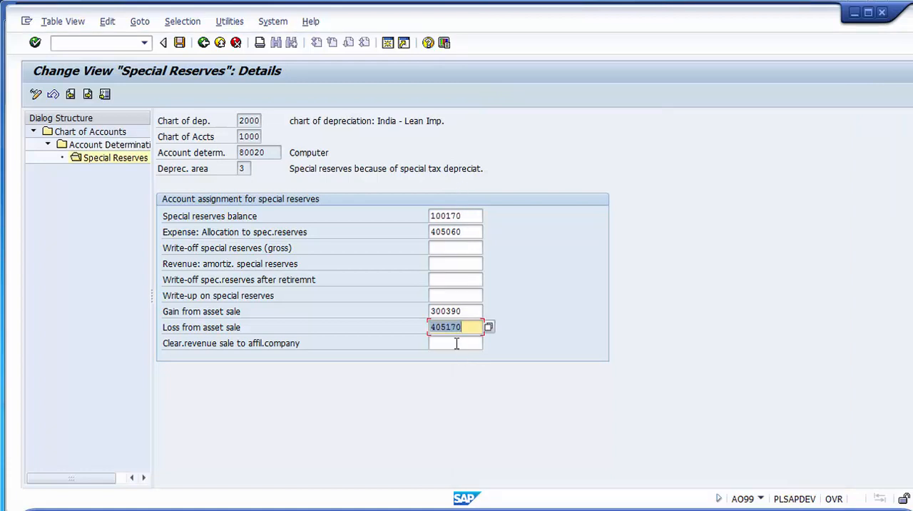
- Copy account 405060 from the expense allocation into the write-off of special reserves after retirement and validate the entries
{"action": "left_click", "coordinate": [291, 249]}
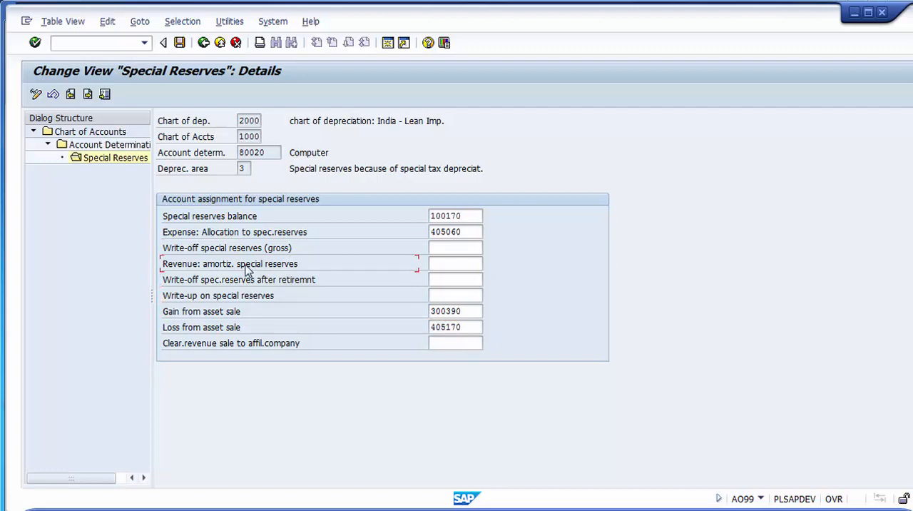
{"action": "left_click", "coordinate": [450, 245]}
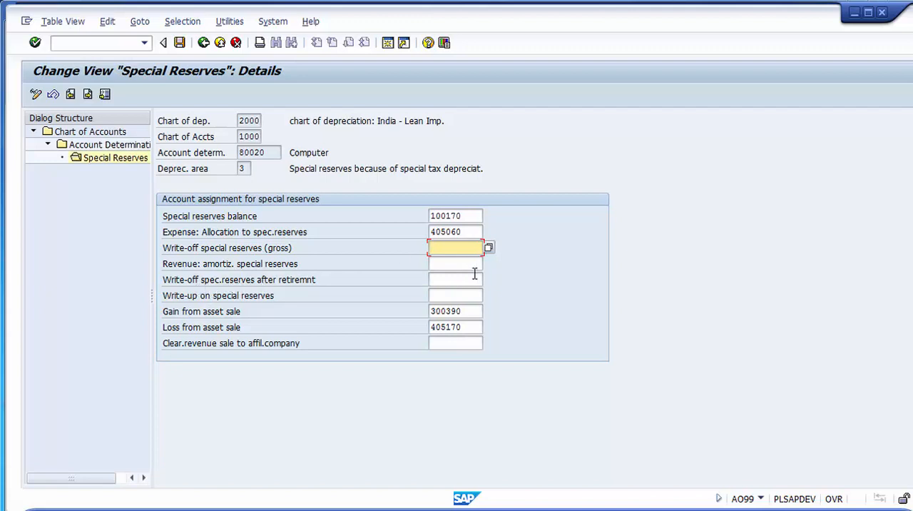
{"action": "left_click_drag", "start_coordinate": [469, 232], "coordinate": [428, 232]}
{"action": "key", "text": "ctrl+c"}
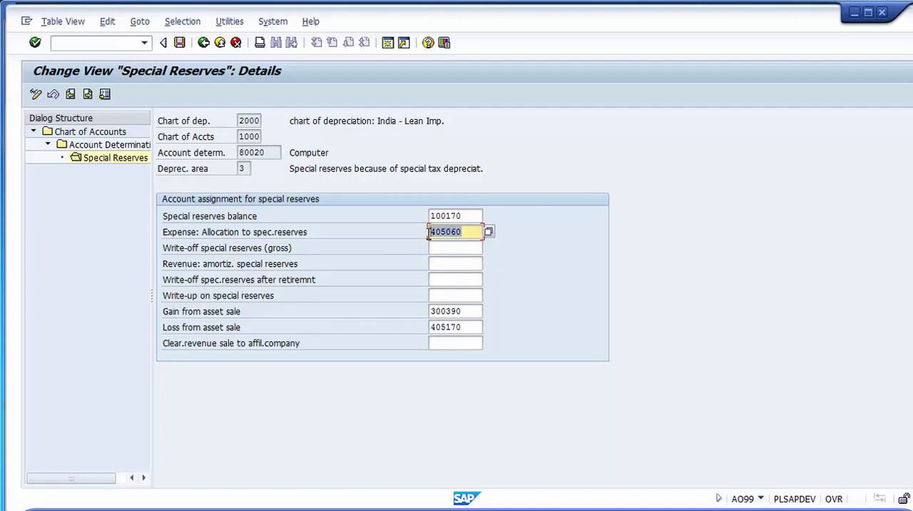
{"action": "left_click", "coordinate": [429, 232]}
{"action": "left_click", "coordinate": [450, 280]}
{"action": "key", "text": "ctrl+v"}
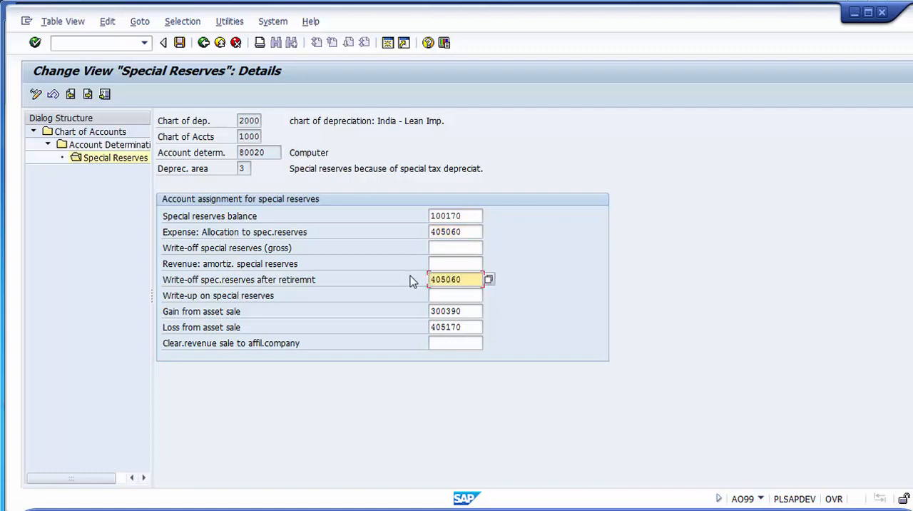
{"action": "key", "text": "Return"}
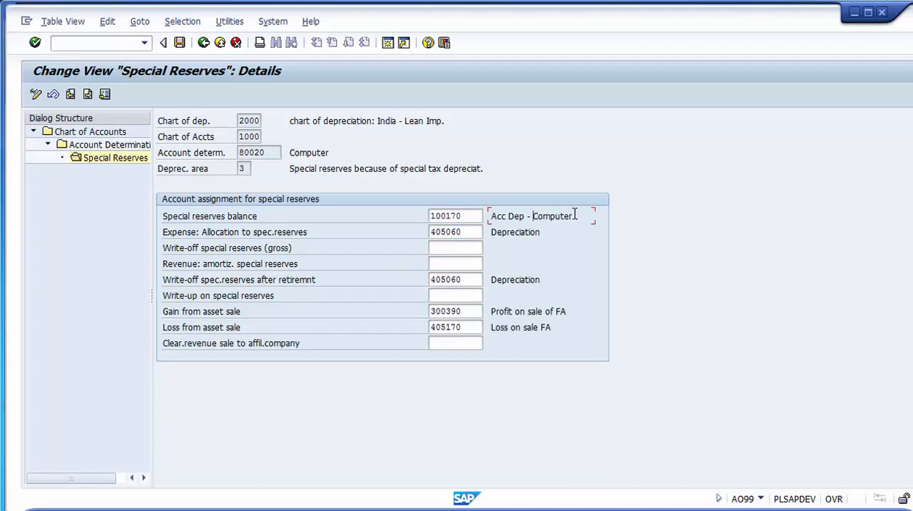
- Review the special reserves account assignments together with the depreciation area and account determination they apply to
{"action": "left_click_drag", "start_coordinate": [573, 215], "coordinate": [487, 216]}
{"action": "left_click_drag", "start_coordinate": [540, 231], "coordinate": [490, 233]}
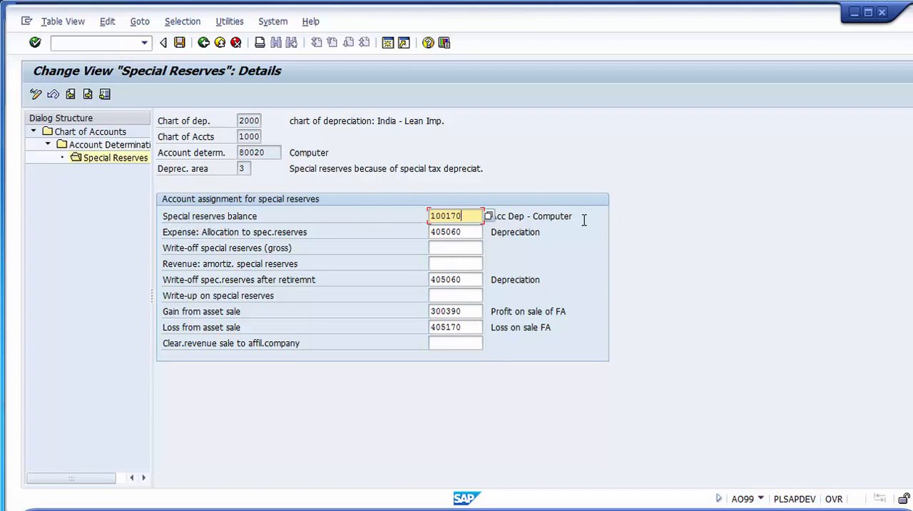
{"action": "left_click_drag", "start_coordinate": [584, 217], "coordinate": [488, 223]}
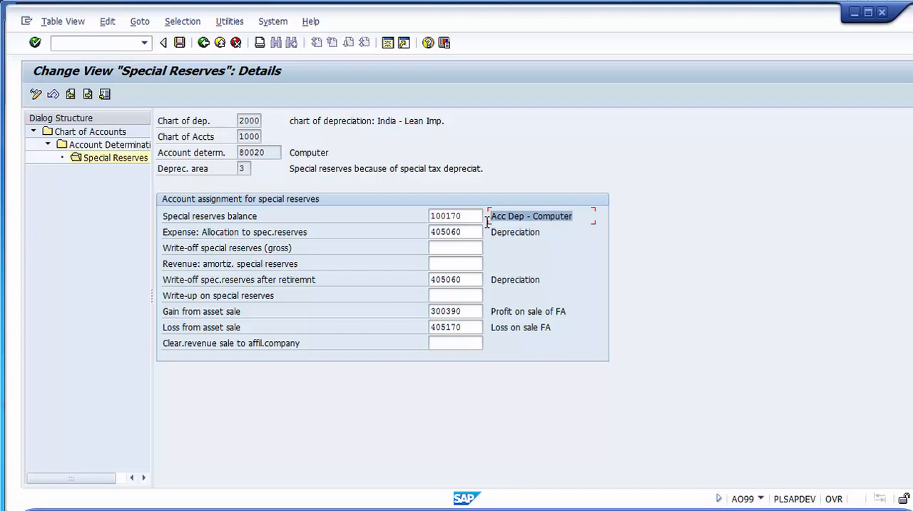
{"action": "left_click", "coordinate": [380, 239]}
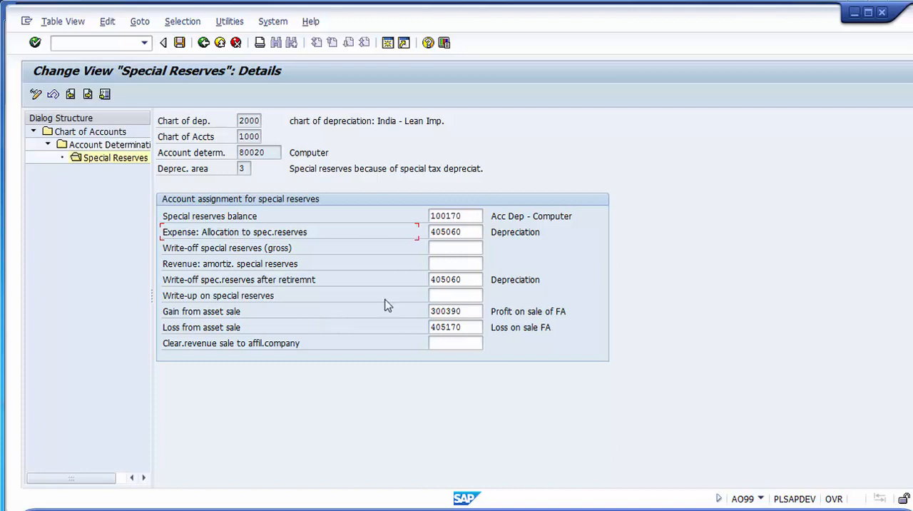
{"action": "left_click", "coordinate": [472, 313]}
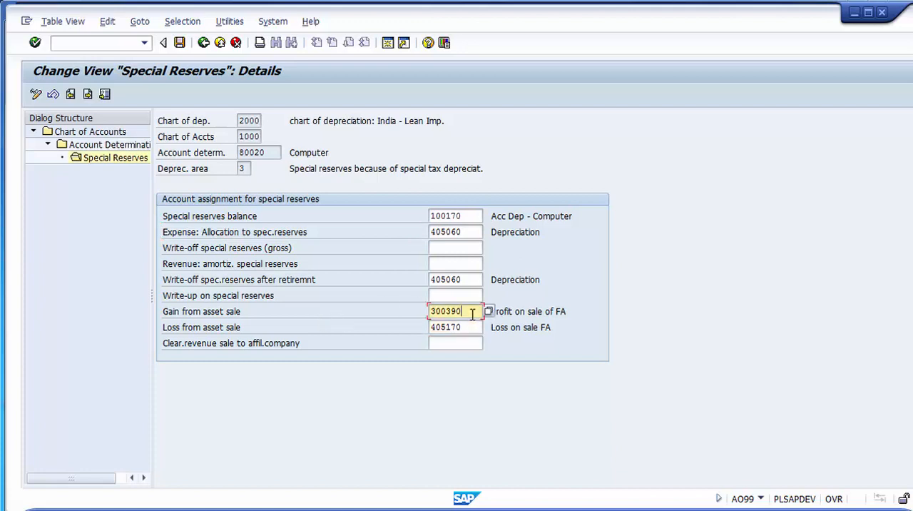
{"action": "left_click", "coordinate": [380, 284]}
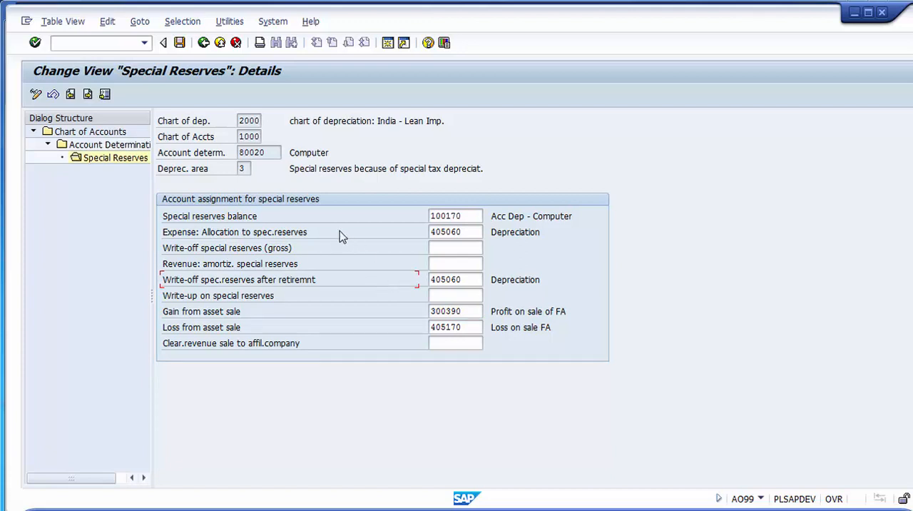
{"action": "left_click", "coordinate": [242, 168]}
{"action": "left_click", "coordinate": [299, 152]}
{"action": "left_click", "coordinate": [269, 154]}
{"action": "left_click_drag", "start_coordinate": [269, 154], "coordinate": [237, 153]}
{"action": "left_click_drag", "start_coordinate": [347, 151], "coordinate": [289, 154]}
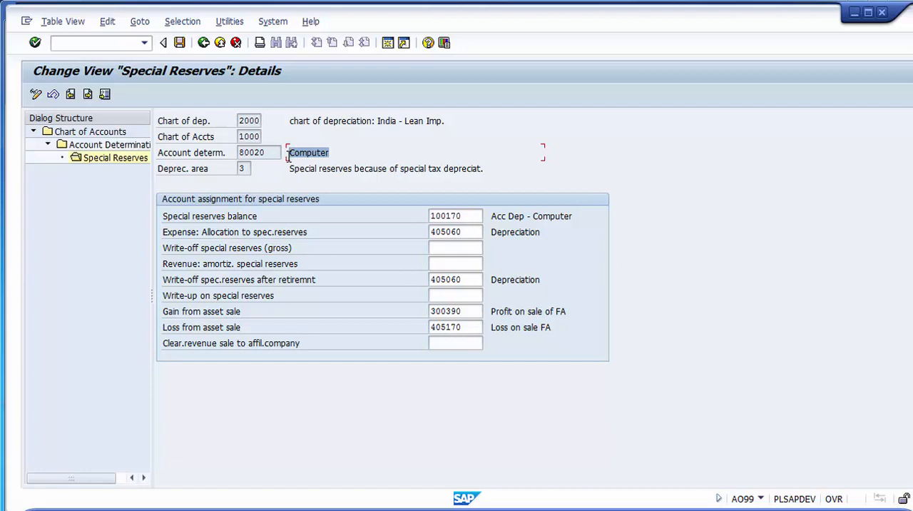
- Save the special reserves account assignment, acknowledge the company code messages and record the change in customizing request DEVK903180
{"action": "left_click", "coordinate": [182, 47]}
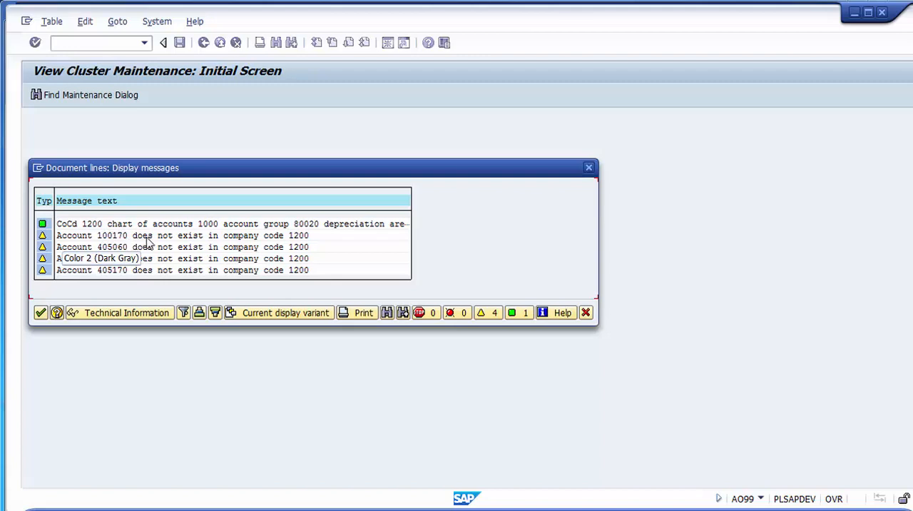
{"action": "left_click", "coordinate": [291, 235]}
{"action": "left_click", "coordinate": [296, 236]}
{"action": "left_click", "coordinate": [300, 236]}
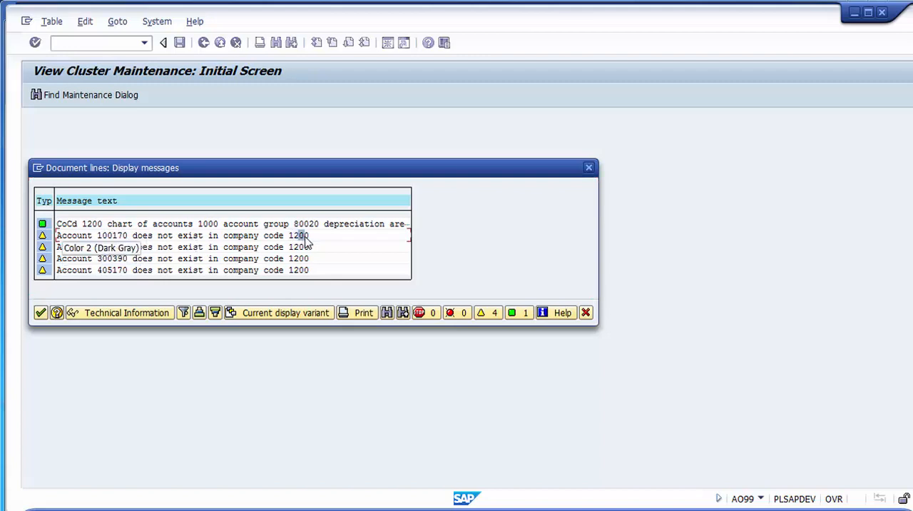
{"action": "left_click", "coordinate": [292, 236]}
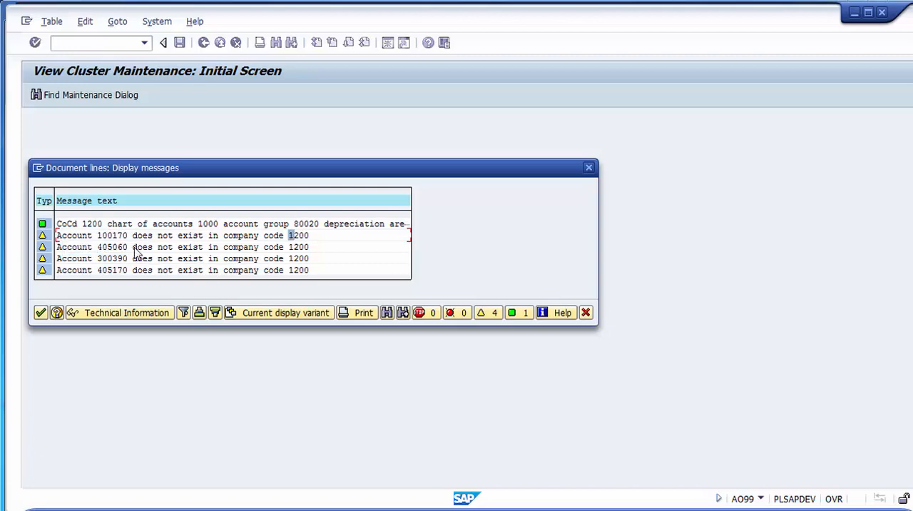
{"action": "left_click", "coordinate": [40, 313]}
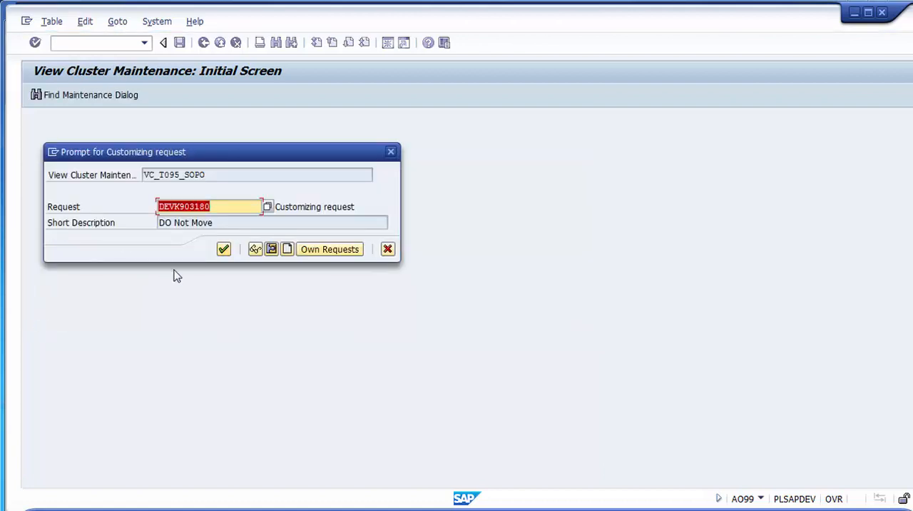
{"action": "left_click", "coordinate": [223, 249]}
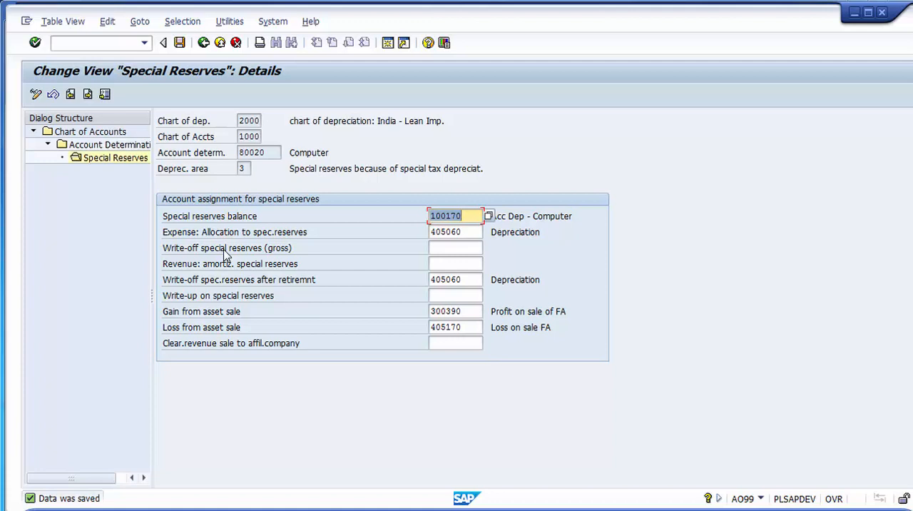
- Leave the special reserves account assignment and return to the implementation guide structure
{"action": "left_click", "coordinate": [469, 217]}
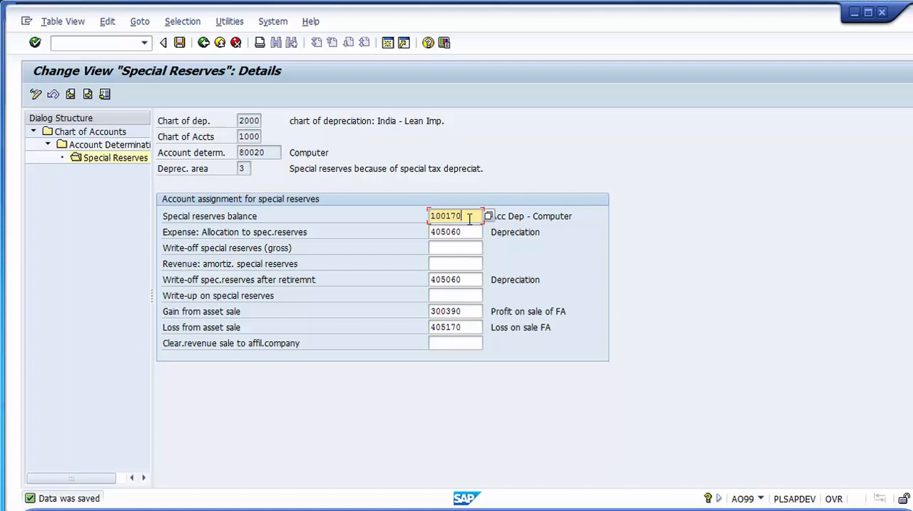
{"action": "left_click", "coordinate": [203, 43]}
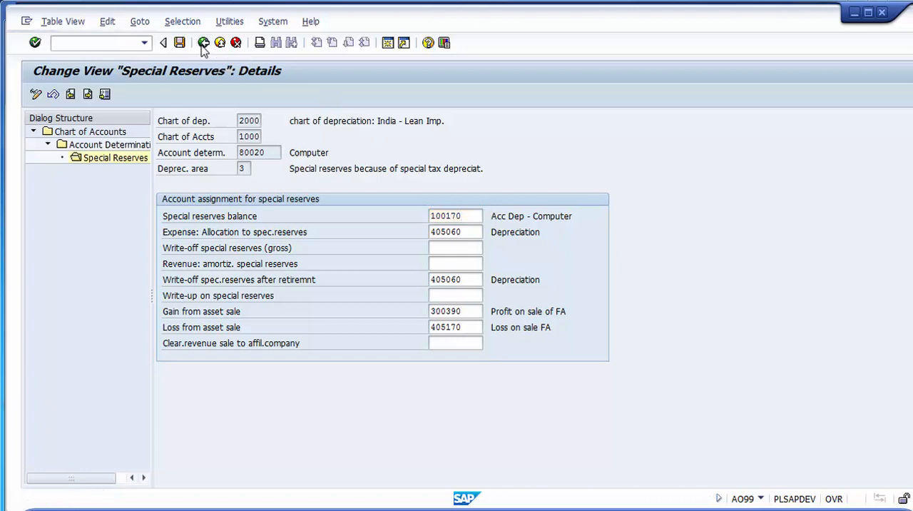
{"action": "left_click", "coordinate": [203, 43]}
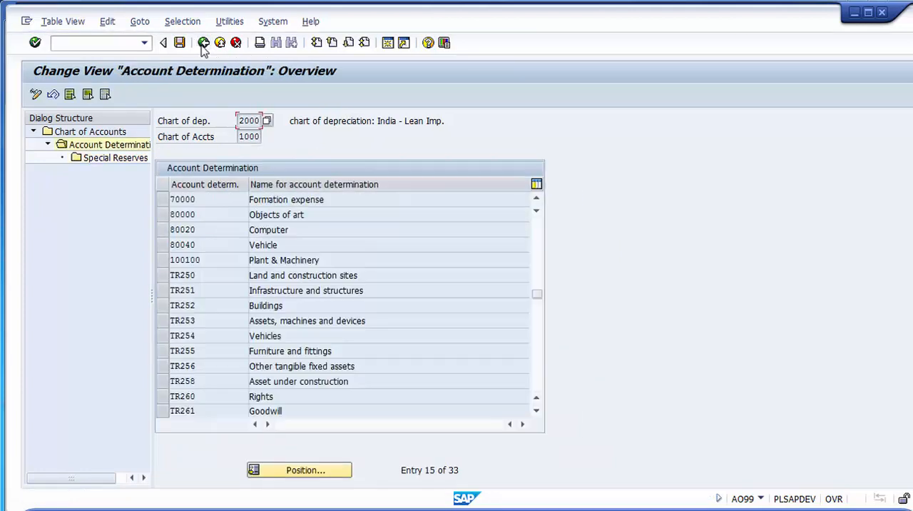
{"action": "left_click", "coordinate": [204, 43]}
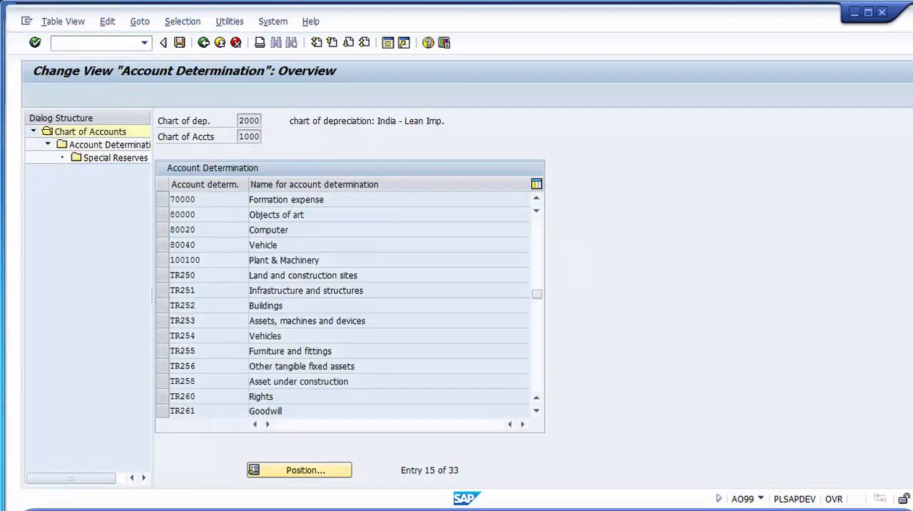
{"action": "left_click", "coordinate": [203, 44]}
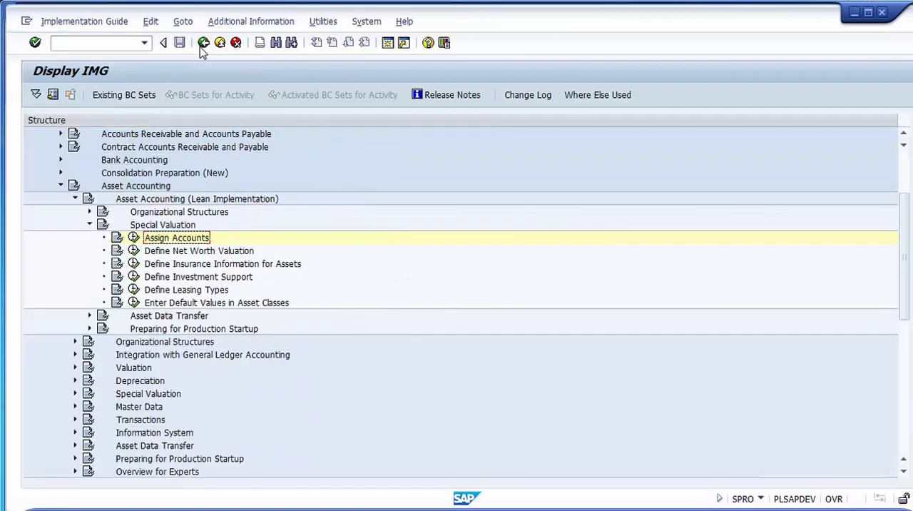
- Open the Define property classification keys activity under Define Net Worth Valuation in the lean implementation's Special Valuation
{"action": "left_click", "coordinate": [196, 251]}
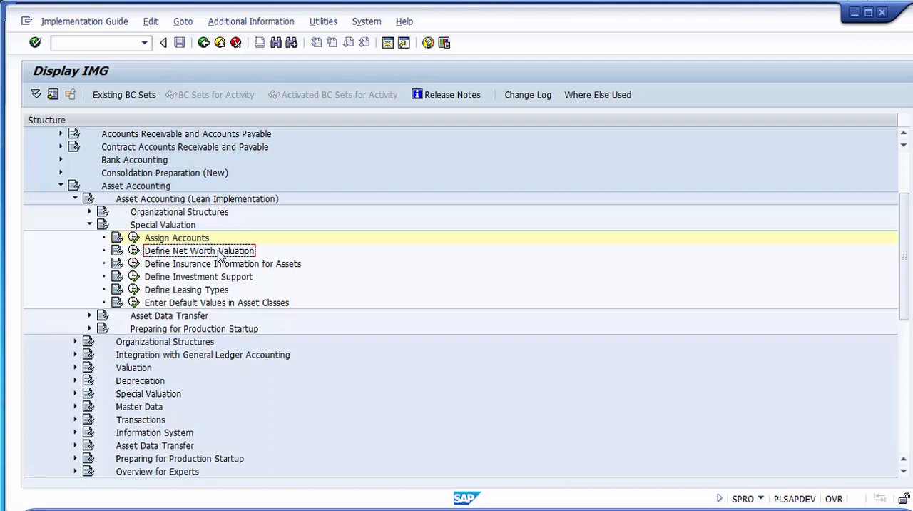
{"action": "left_click", "coordinate": [135, 251]}
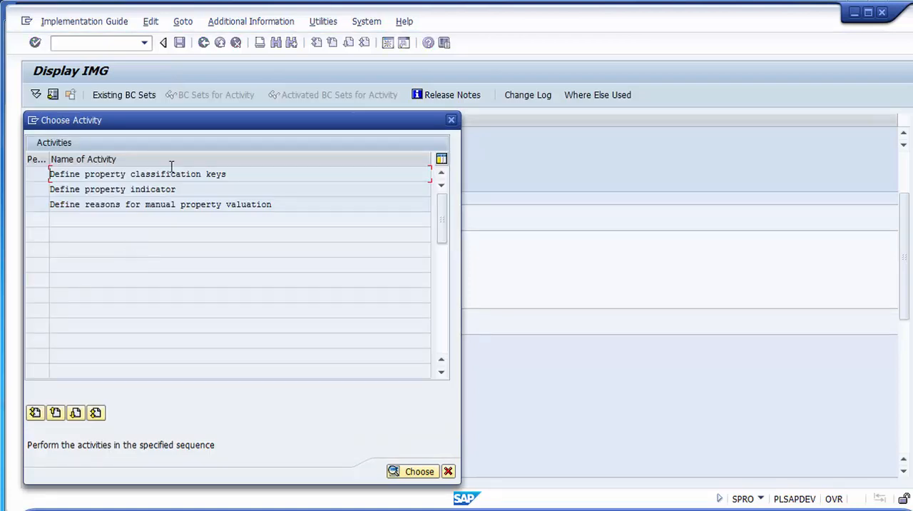
{"action": "left_click_drag", "start_coordinate": [247, 177], "coordinate": [65, 182]}
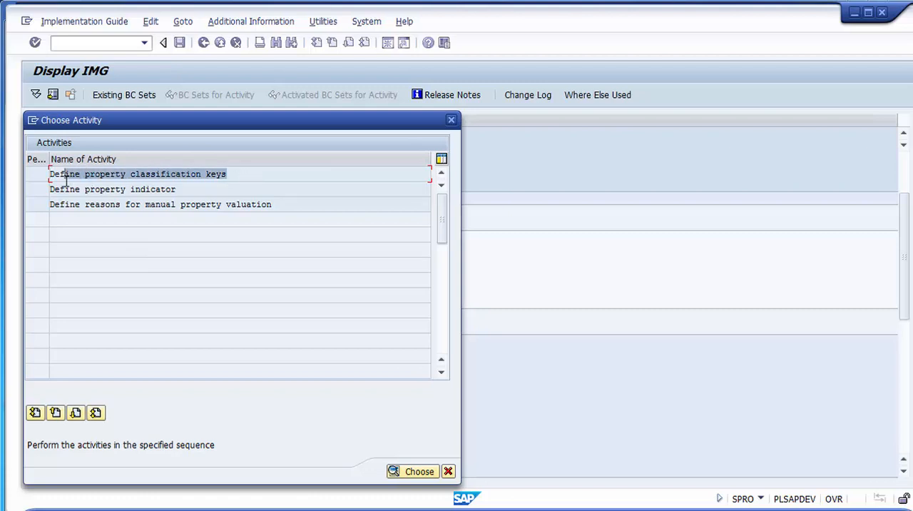
{"action": "left_click", "coordinate": [187, 186]}
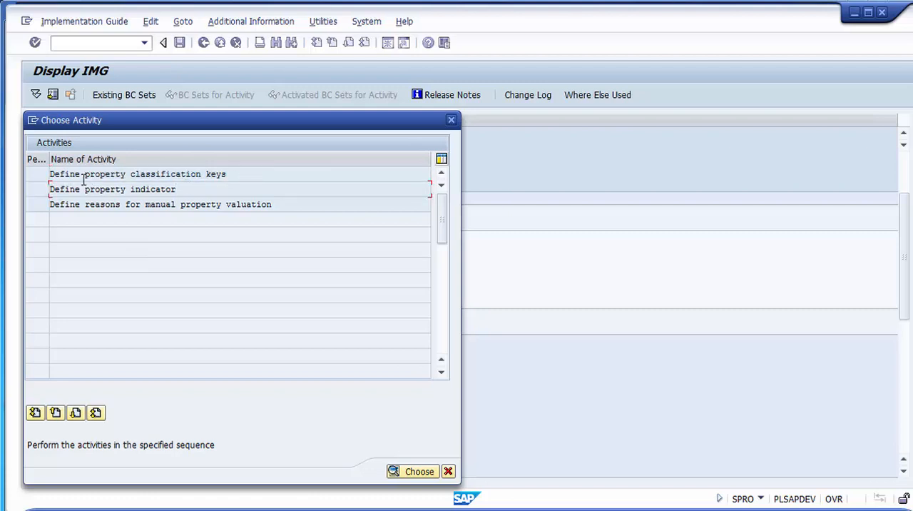
{"action": "left_click", "coordinate": [255, 175]}
{"action": "left_click", "coordinate": [311, 173]}
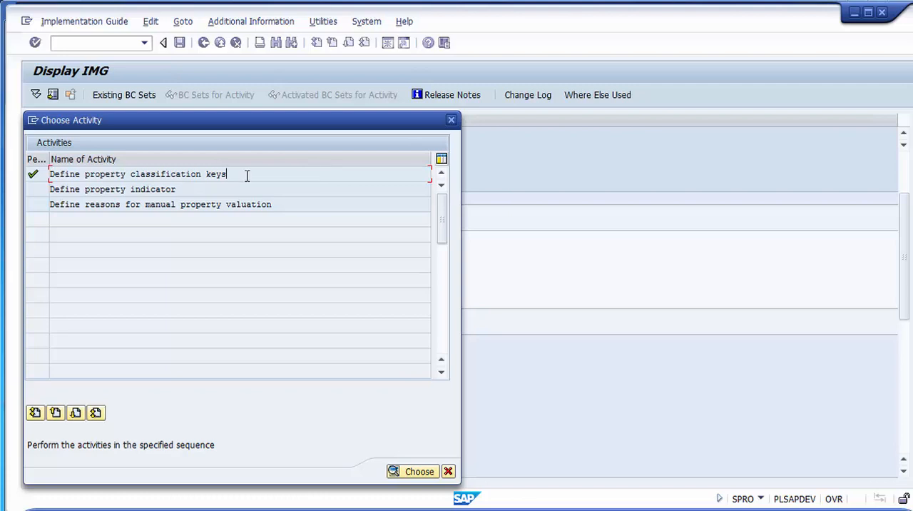
{"action": "double_click", "coordinate": [183, 175]}
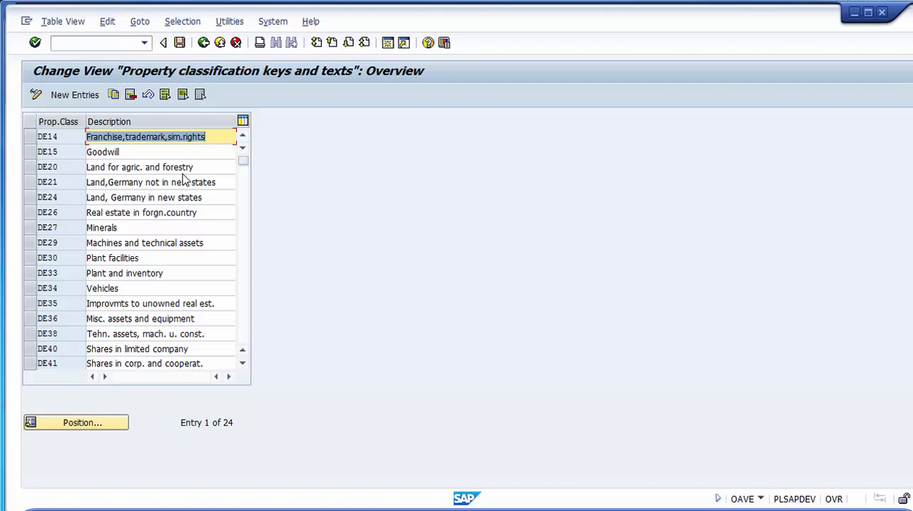
- Examine the property classification keys and their descriptions, from DE14 through to the end of the list
{"action": "key", "text": "Down"}
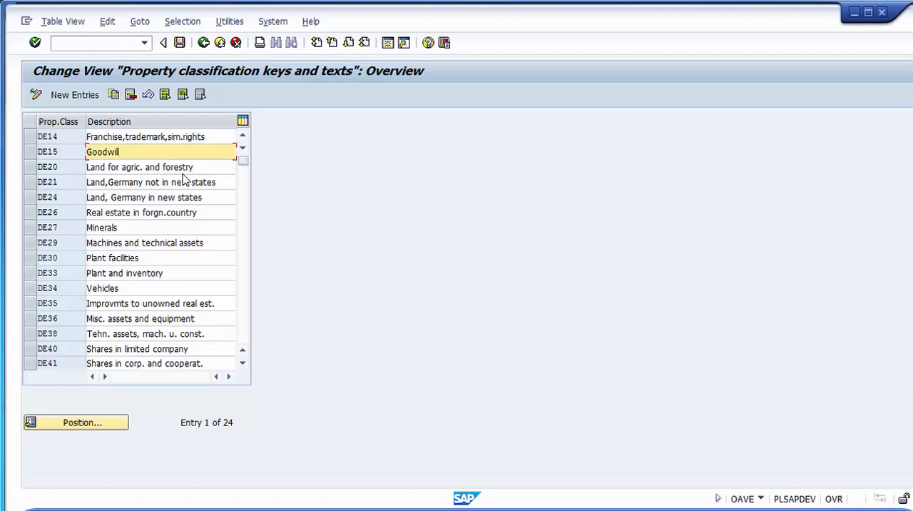
{"action": "key", "text": "Down"}
{"action": "key", "text": "Down"}
{"action": "key", "text": "Down"}
{"action": "key", "text": "Down"}
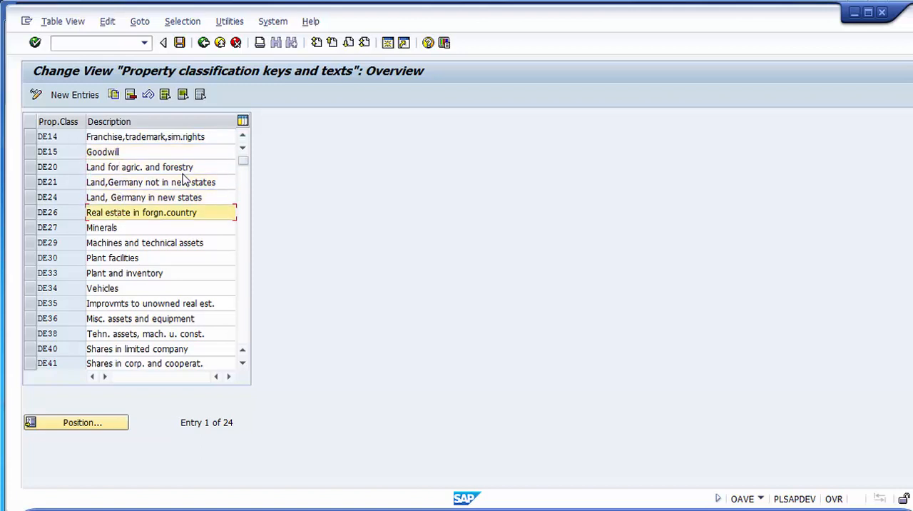
{"action": "key", "text": "Down"}
{"action": "key", "text": "Down"}
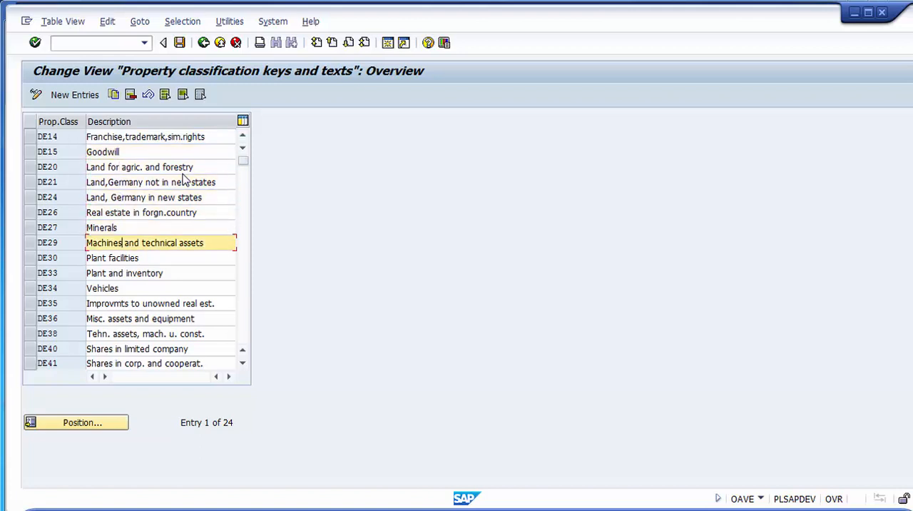
{"action": "key", "text": "Down"}
{"action": "key", "text": "Down"}
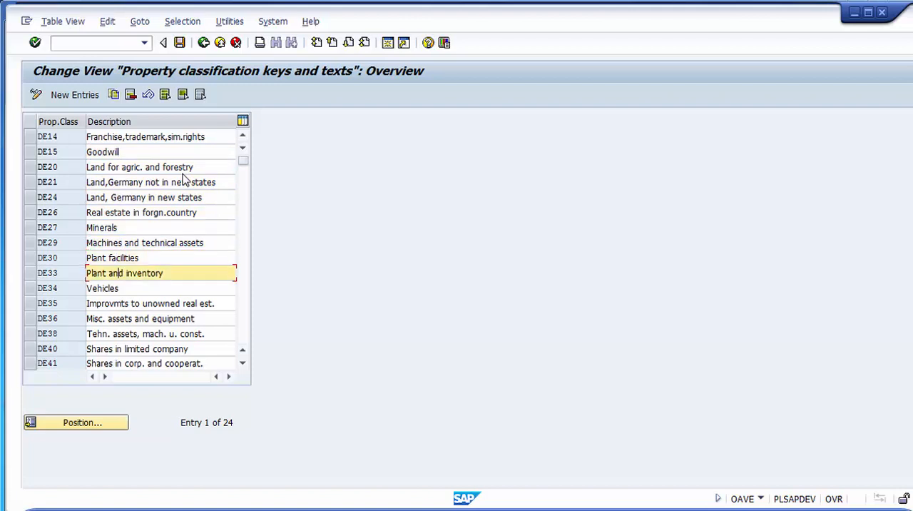
{"action": "key", "text": "Down"}
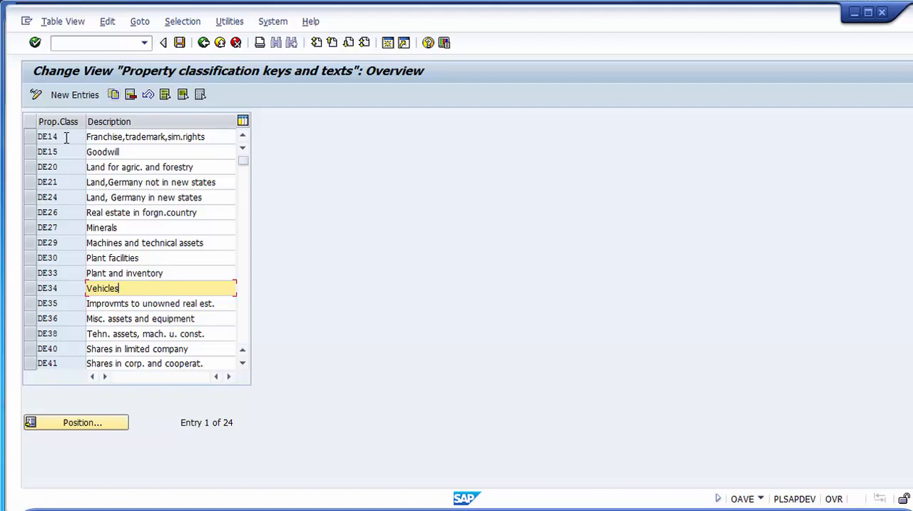
{"action": "left_click_drag", "start_coordinate": [62, 137], "coordinate": [37, 136]}
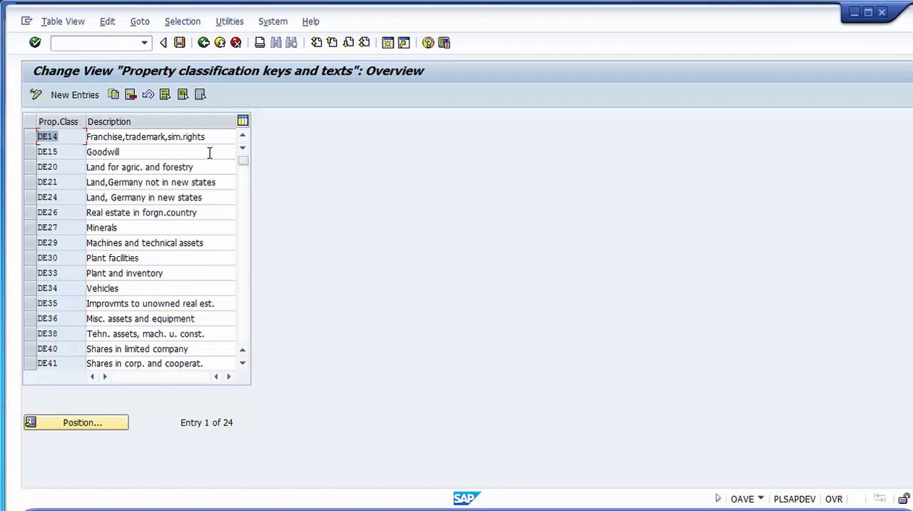
{"action": "left_click", "coordinate": [64, 138]}
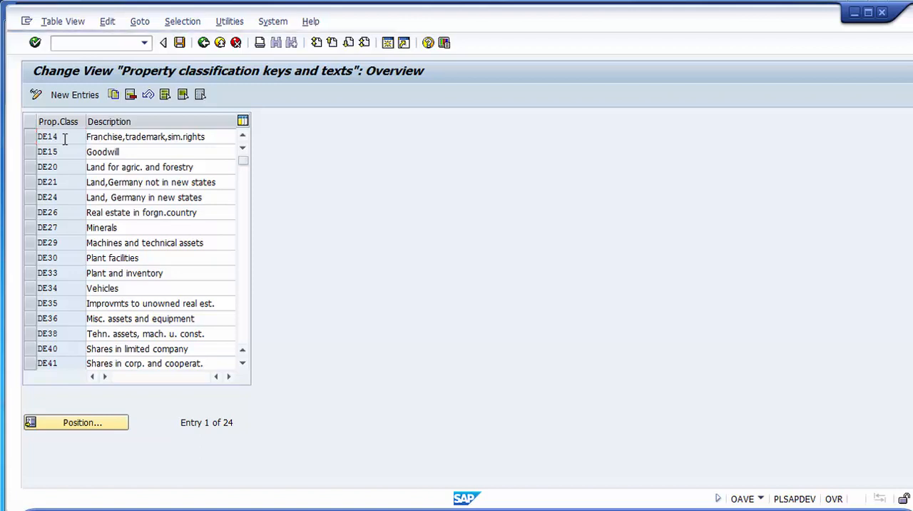
{"action": "key", "text": "Page_Down"}
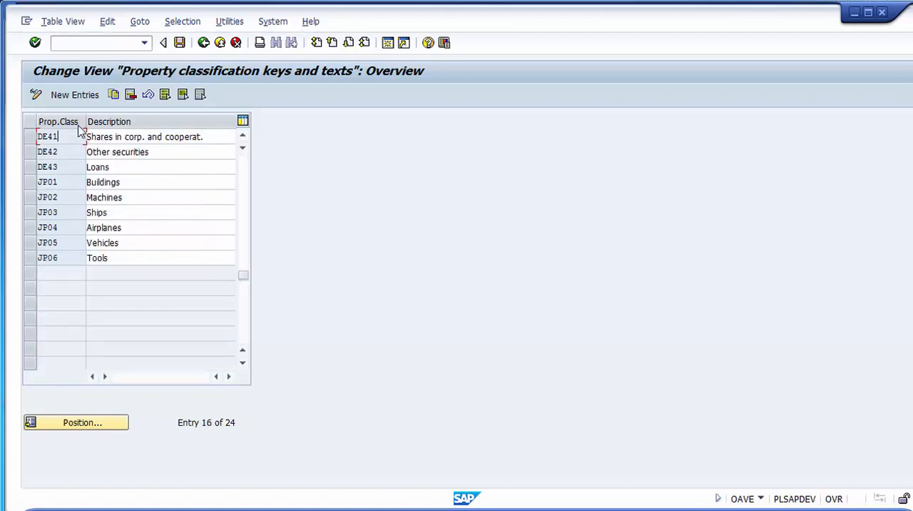
- Examine the property classification keys JP01 to JP06 by marking their rows, and clear the marking again
{"action": "left_click", "coordinate": [30, 182]}
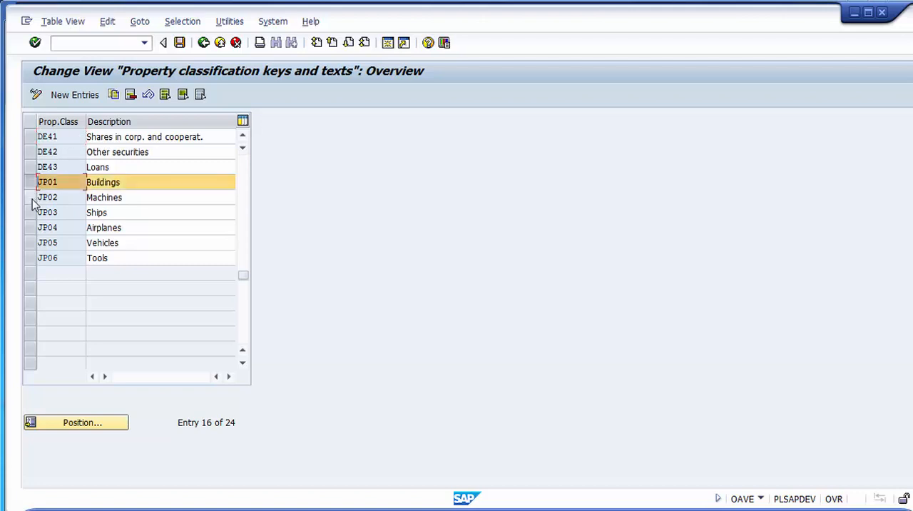
{"action": "left_click_drag", "start_coordinate": [31, 204], "coordinate": [33, 258]}
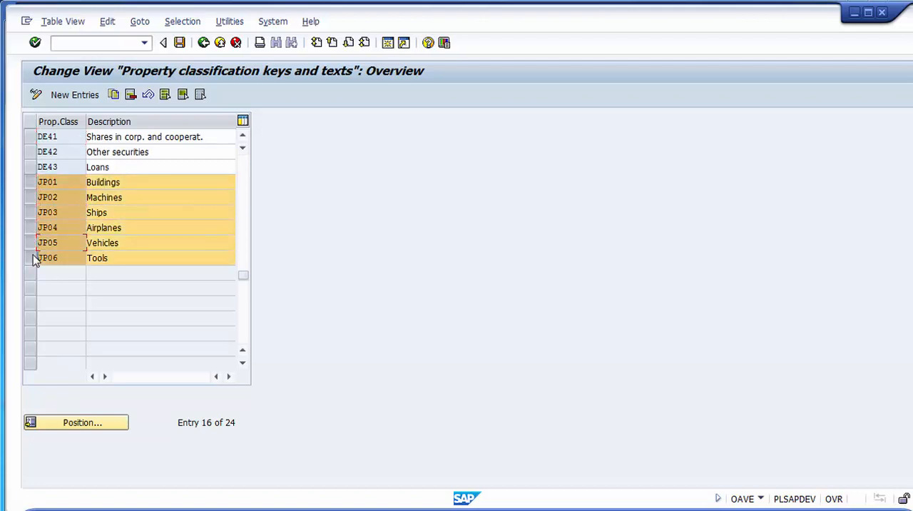
{"action": "left_click", "coordinate": [120, 182]}
{"action": "left_click_drag", "start_coordinate": [120, 182], "coordinate": [90, 211]}
{"action": "left_click", "coordinate": [132, 198]}
{"action": "left_click", "coordinate": [116, 210]}
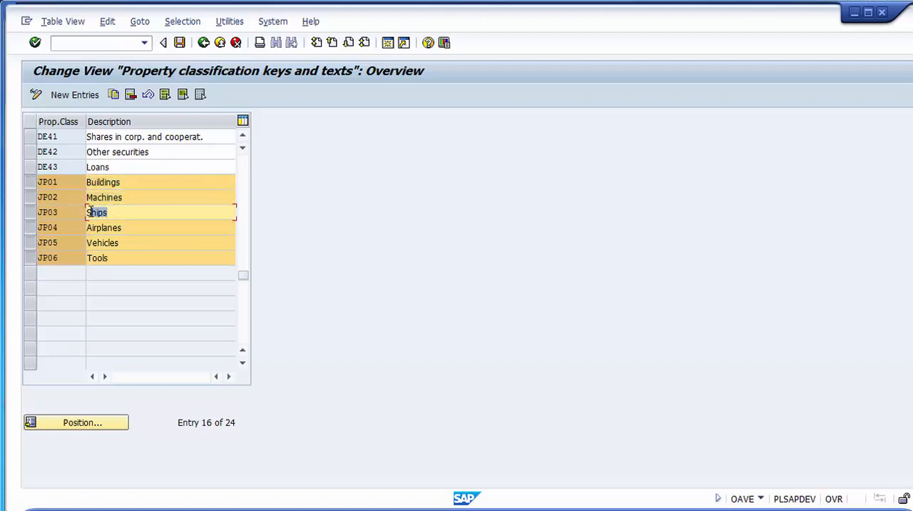
{"action": "left_click", "coordinate": [30, 182]}
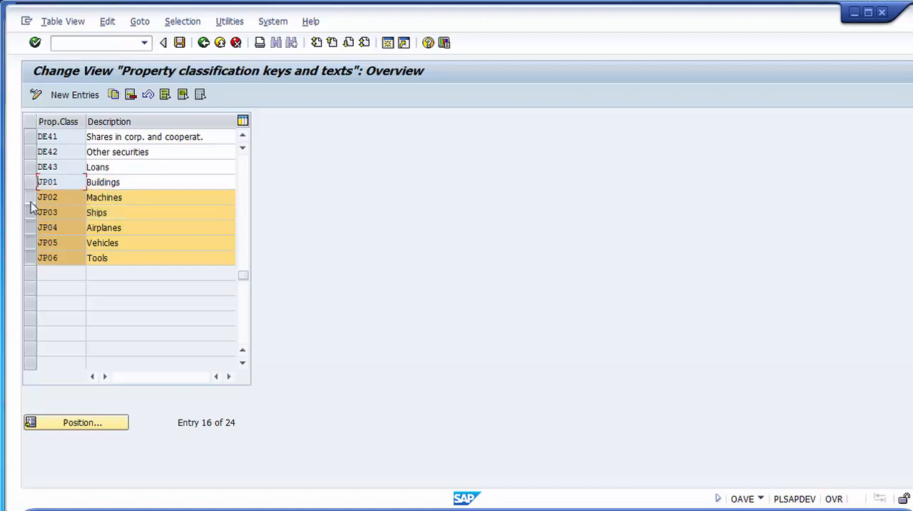
{"action": "left_click", "coordinate": [30, 200]}
{"action": "left_click", "coordinate": [30, 212]}
{"action": "left_click", "coordinate": [30, 227]}
{"action": "left_click", "coordinate": [30, 242]}
{"action": "left_click", "coordinate": [31, 258]}
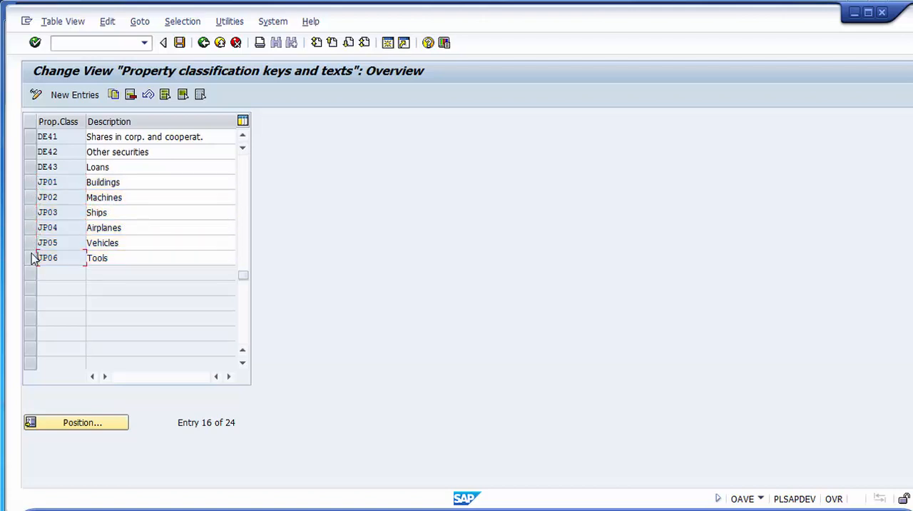
- Add a new property classification key Z001 with the description Inventories and save it in the proposed customizing request
{"action": "left_click", "coordinate": [72, 97]}
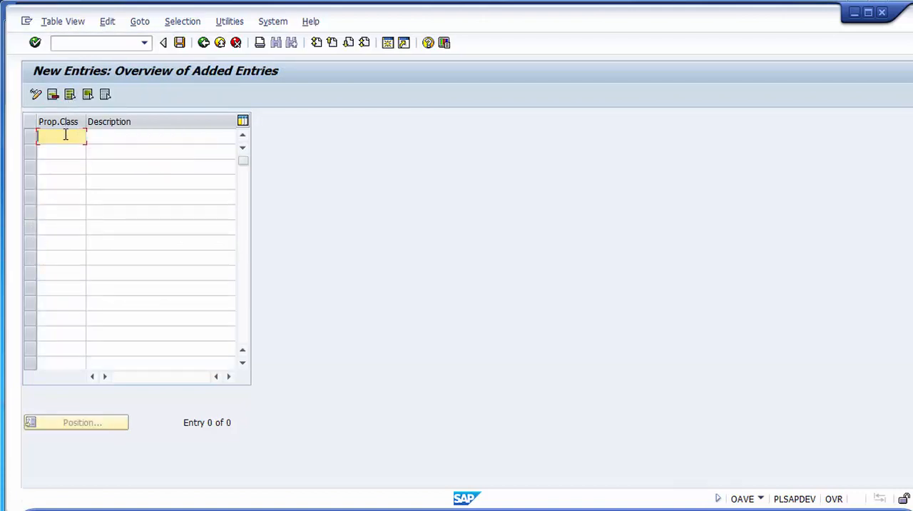
{"action": "type", "text": "Z001"}
{"action": "key", "text": "Tab"}
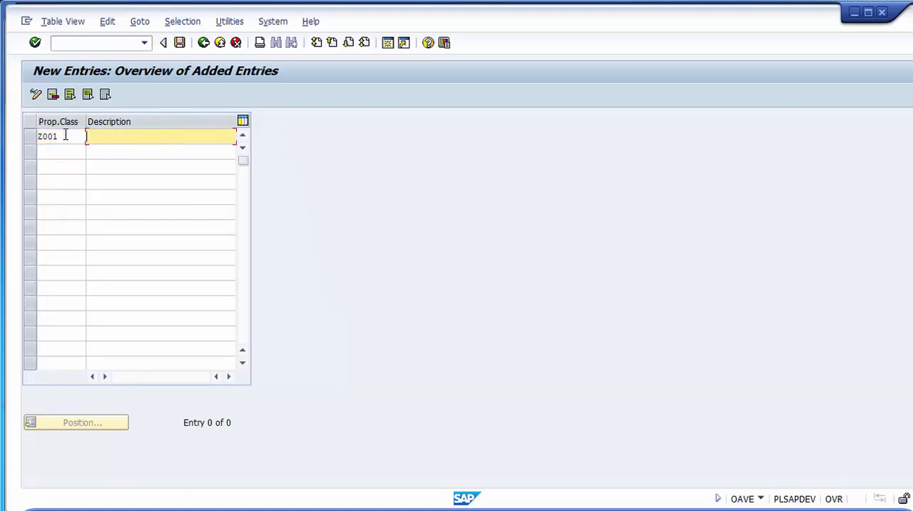
{"action": "type", "text": "B"}
{"action": "key", "text": "BackSpace"}
{"action": "type", "text": "Inventories"}
{"action": "left_click", "coordinate": [179, 43]}
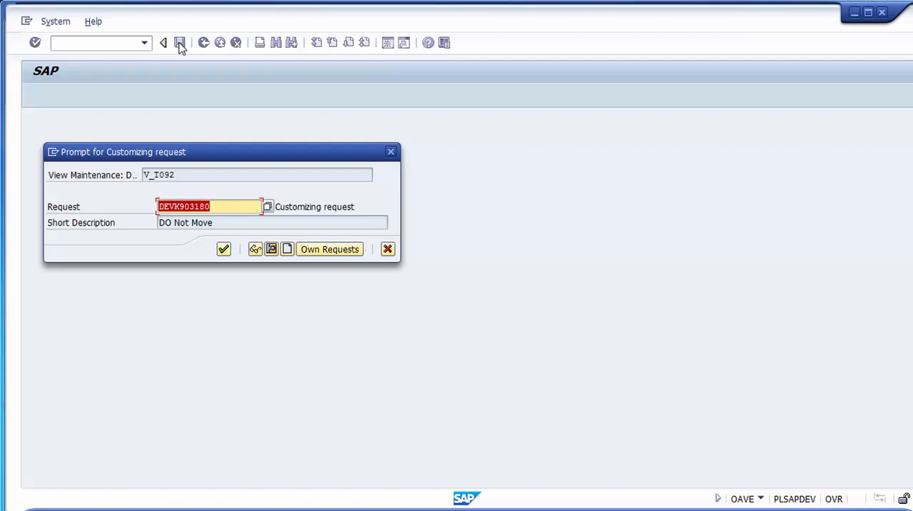
{"action": "key", "text": "Return"}
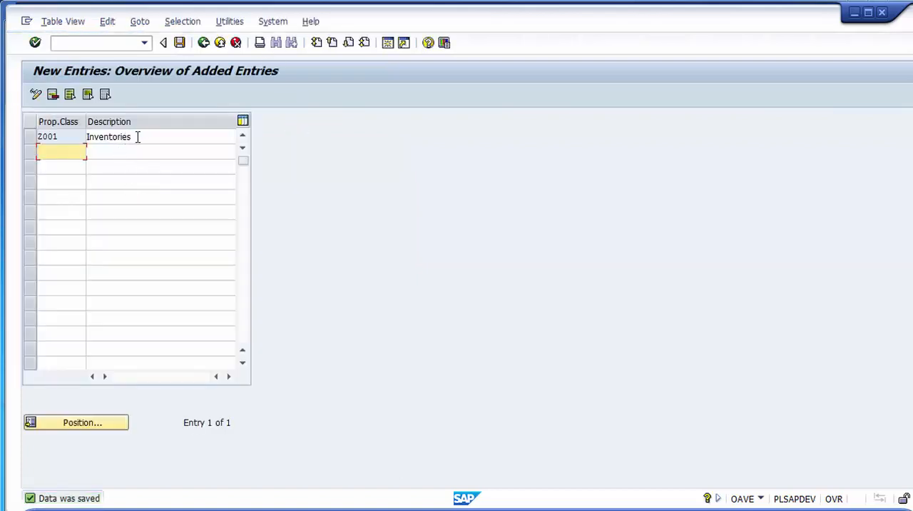
- Return to the property classification keys overview and check the Z001 entry at the end of the list
{"action": "left_click_drag", "start_coordinate": [138, 137], "coordinate": [79, 142]}
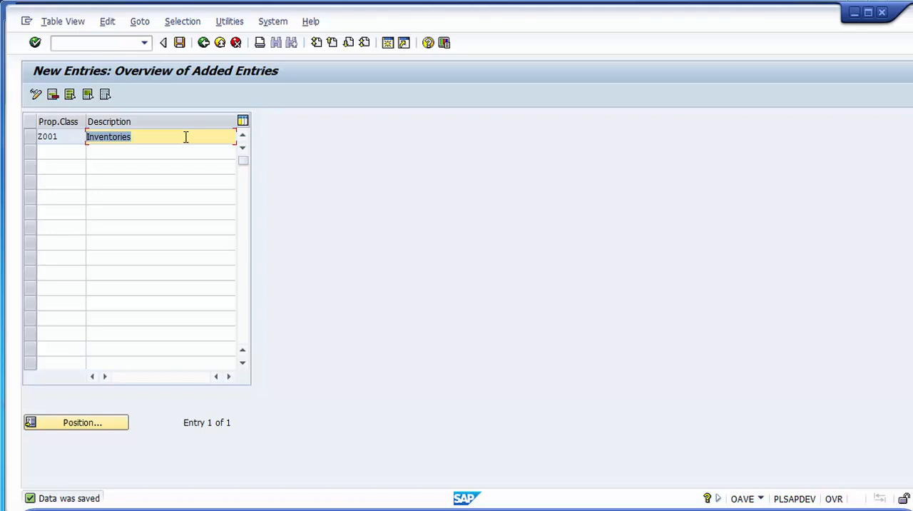
{"action": "left_click", "coordinate": [203, 44]}
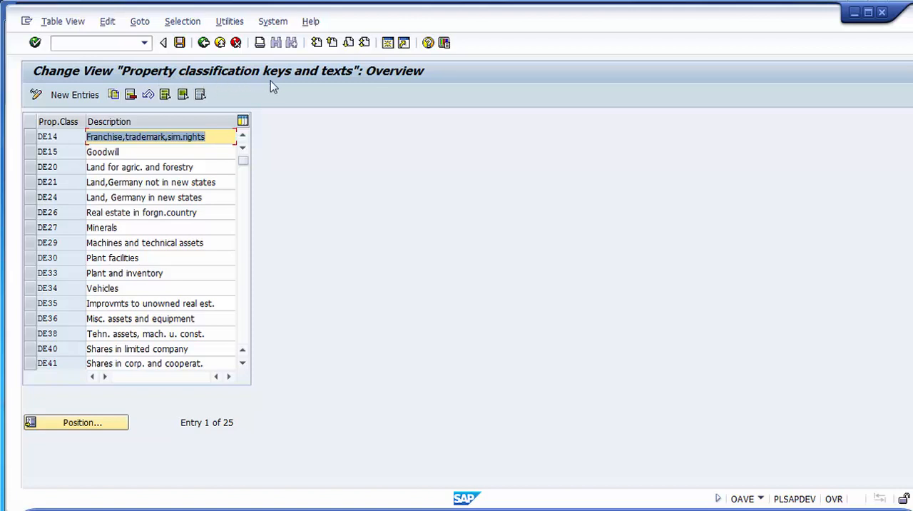
{"action": "key", "text": "Page_Down"}
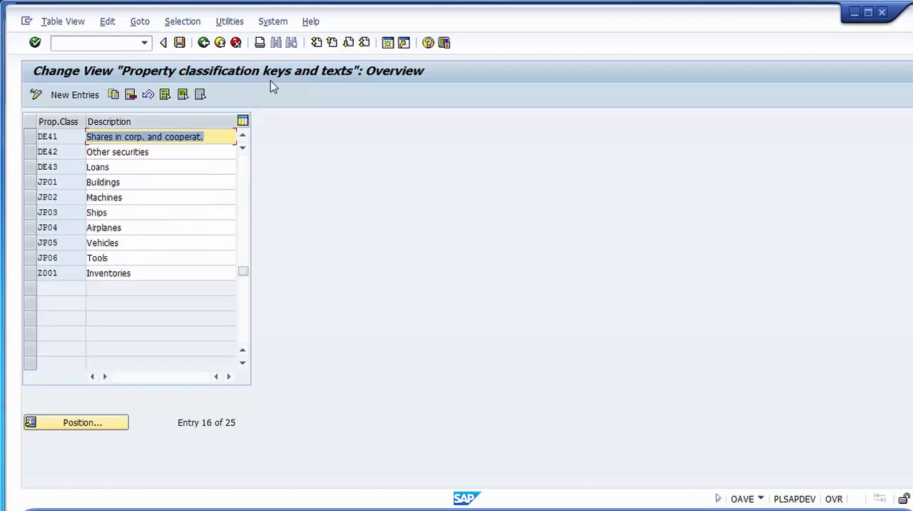
{"action": "left_click", "coordinate": [30, 278]}
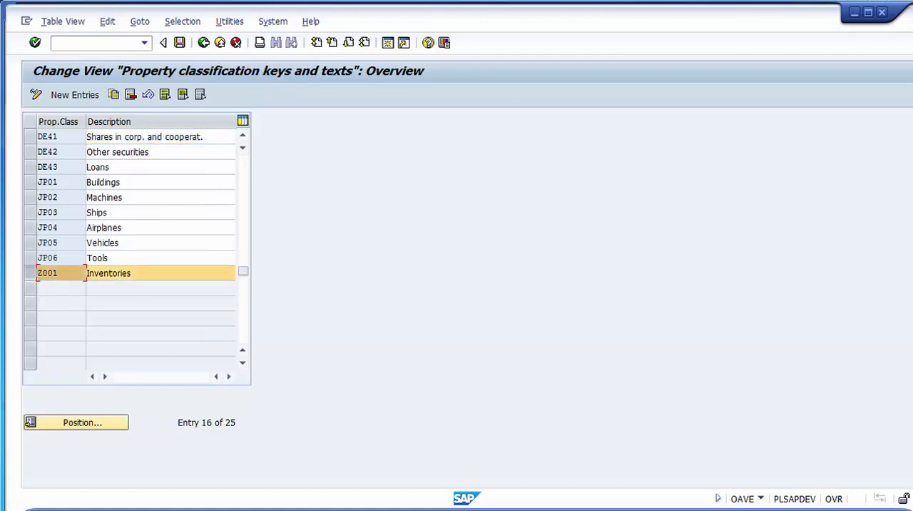
- Leave the property classification keys overview and open the Define property indicator activity
{"action": "left_click", "coordinate": [204, 44]}
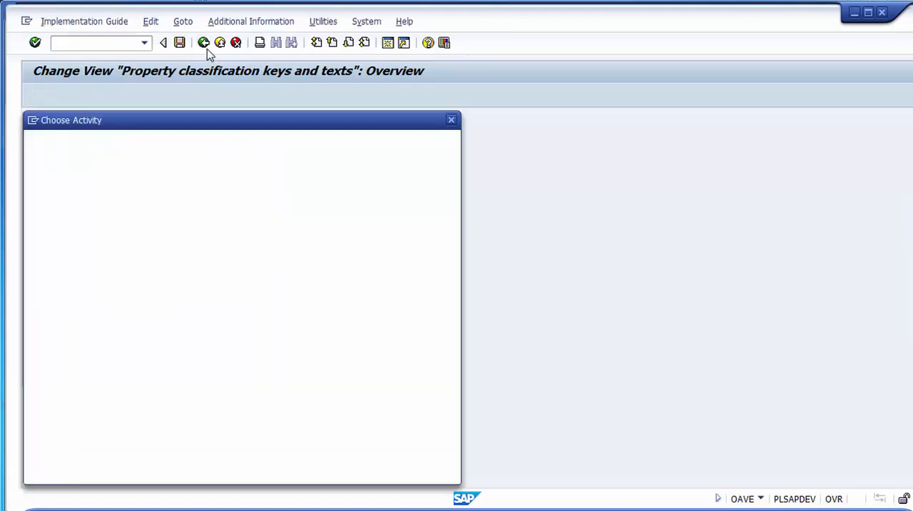
{"action": "left_click_drag", "start_coordinate": [205, 175], "coordinate": [46, 192]}
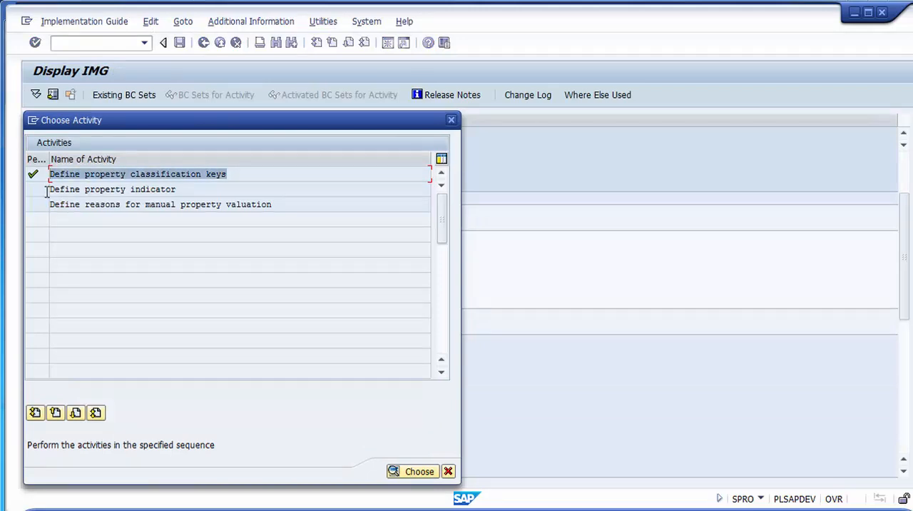
{"action": "left_click_drag", "start_coordinate": [177, 190], "coordinate": [47, 191]}
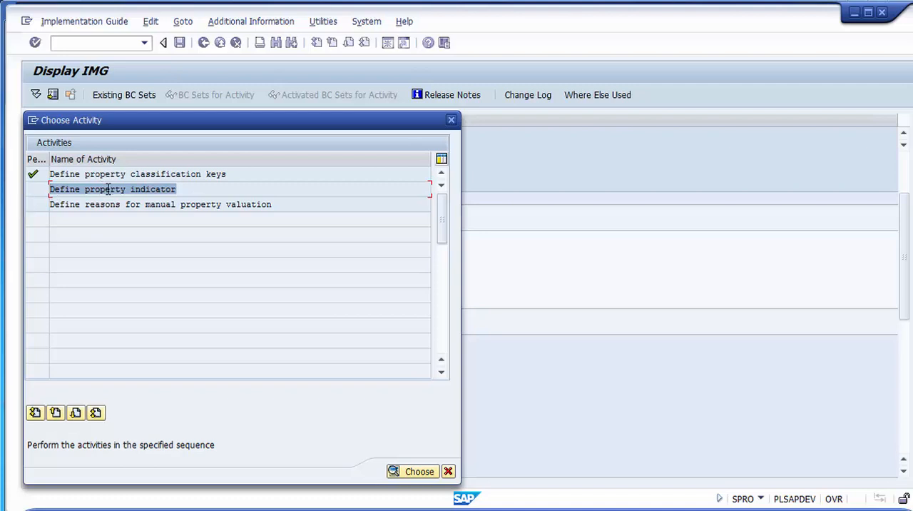
{"action": "left_click", "coordinate": [174, 189]}
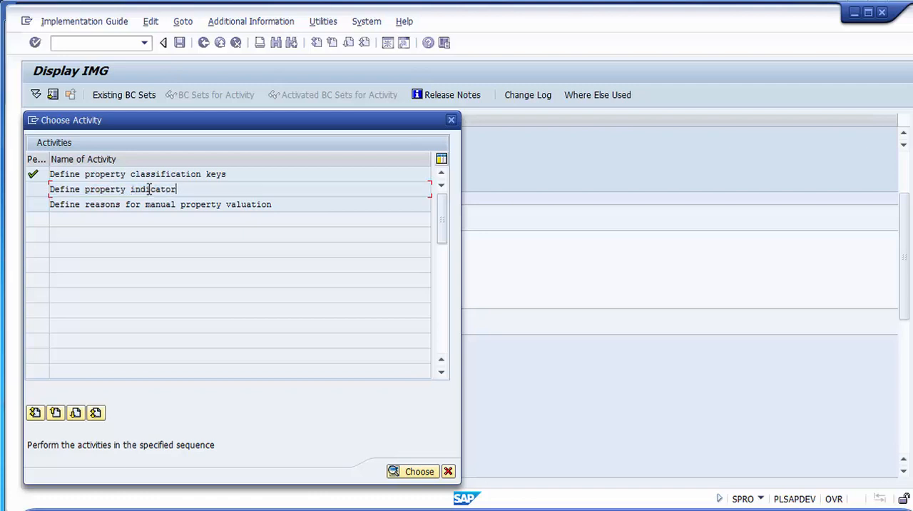
{"action": "double_click", "coordinate": [148, 189]}
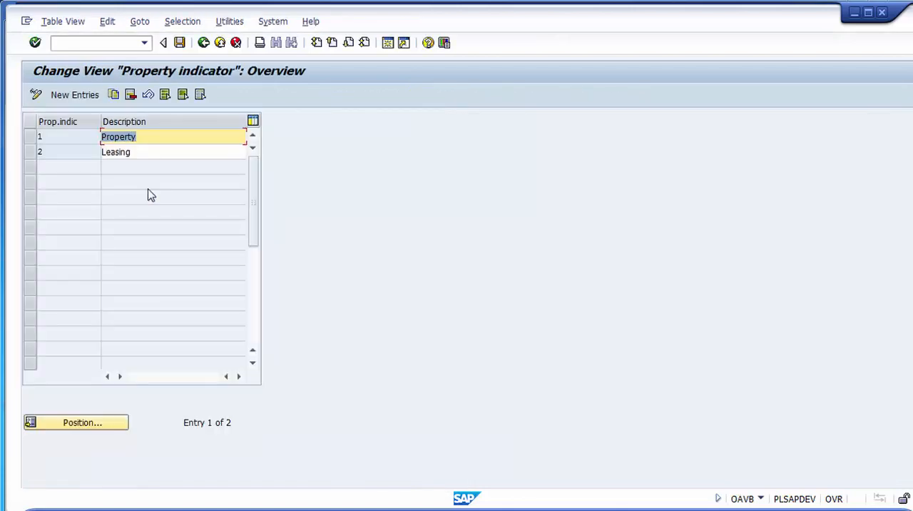
- Examine the property indicators Property and Leasing, and the blank table for adding new property indicators
{"action": "left_click", "coordinate": [82, 139]}
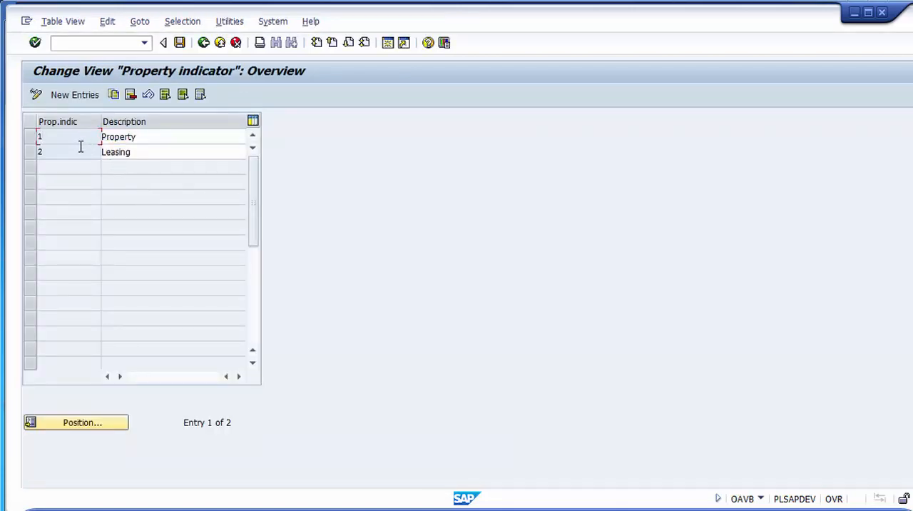
{"action": "left_click", "coordinate": [79, 151]}
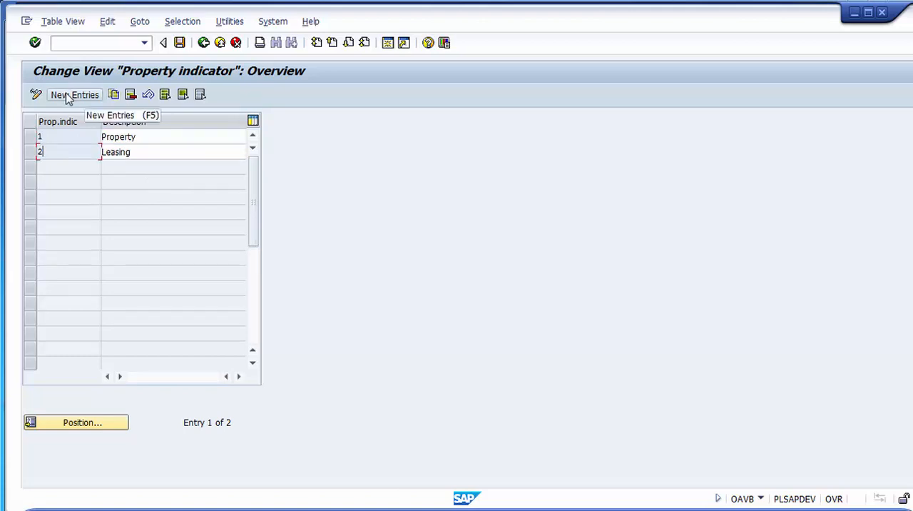
{"action": "left_click", "coordinate": [68, 101]}
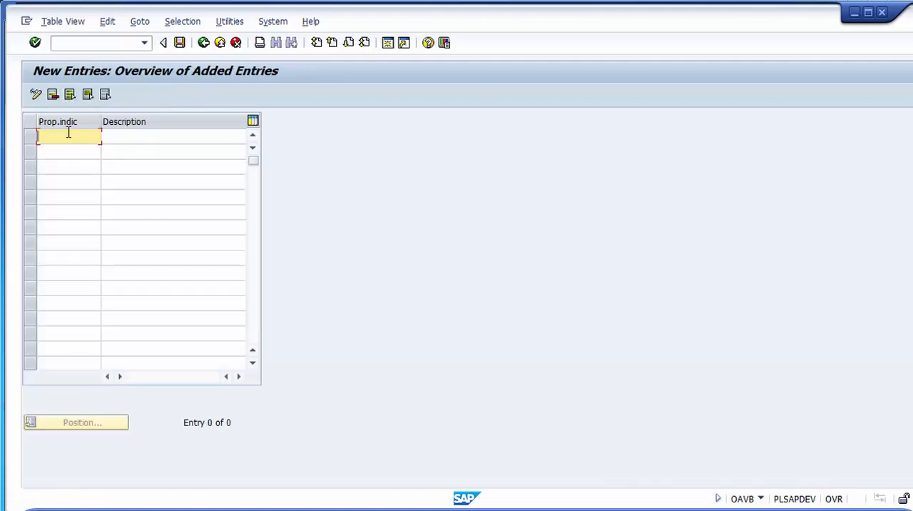
{"action": "left_click", "coordinate": [69, 152]}
{"action": "left_click", "coordinate": [69, 170]}
{"action": "left_click", "coordinate": [72, 194]}
{"action": "left_click", "coordinate": [69, 242]}
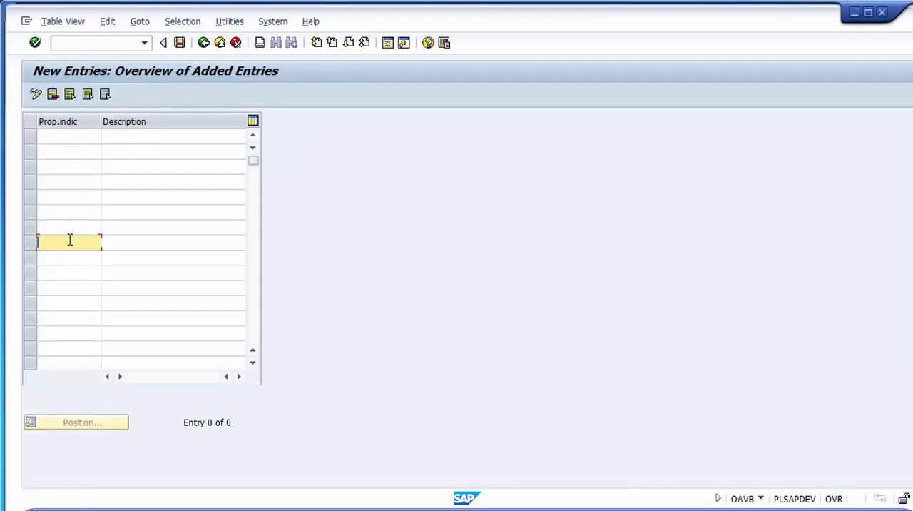
{"action": "left_click", "coordinate": [66, 138]}
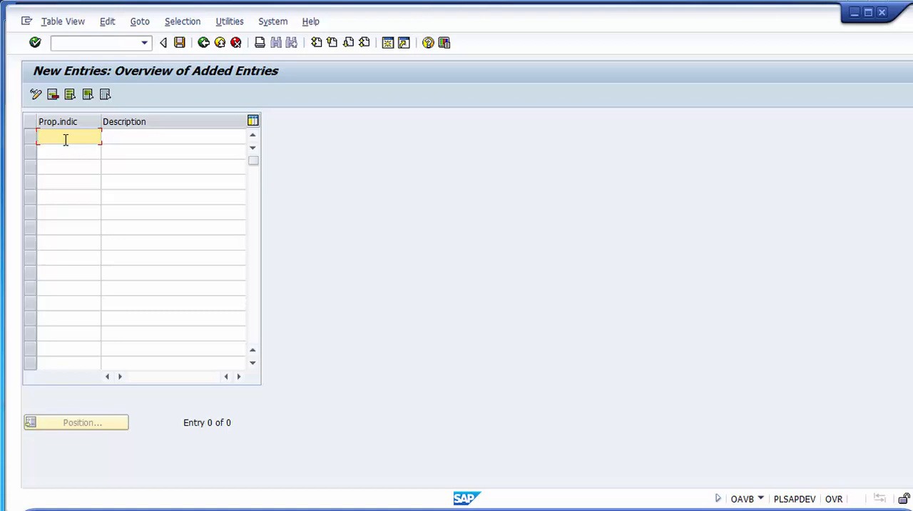
- Leave the property indicators without adding an entry and open the Define reasons for manual property valuation activity
{"action": "left_click", "coordinate": [203, 43]}
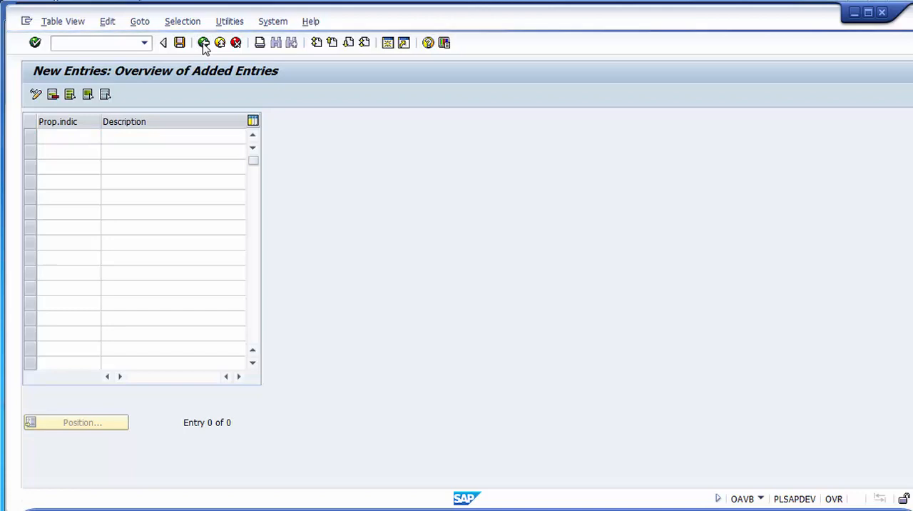
{"action": "left_click", "coordinate": [203, 43]}
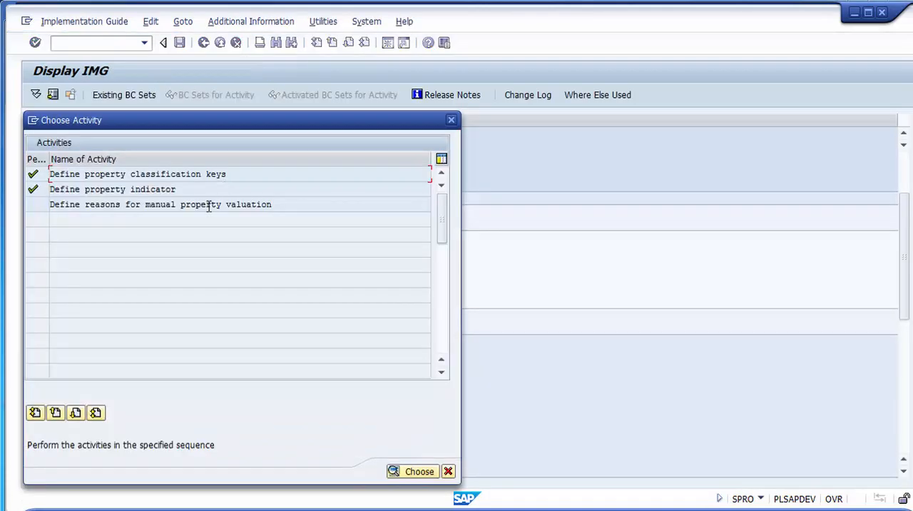
{"action": "left_click_drag", "start_coordinate": [298, 207], "coordinate": [180, 205]}
{"action": "left_click_drag", "start_coordinate": [150, 233], "coordinate": [53, 233]}
{"action": "left_click", "coordinate": [290, 207]}
{"action": "double_click", "coordinate": [271, 205]}
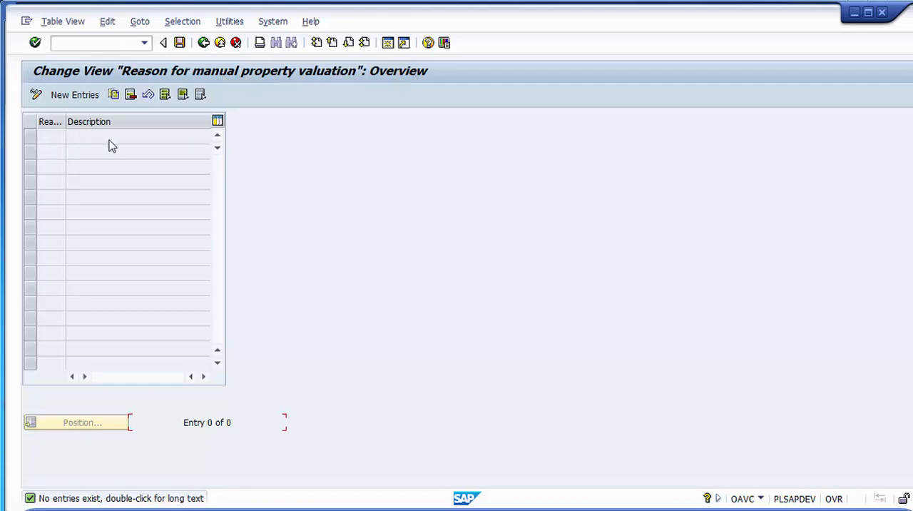
- Create a new entry for a manual property valuation reason with the code Z01
{"action": "left_click", "coordinate": [77, 98]}
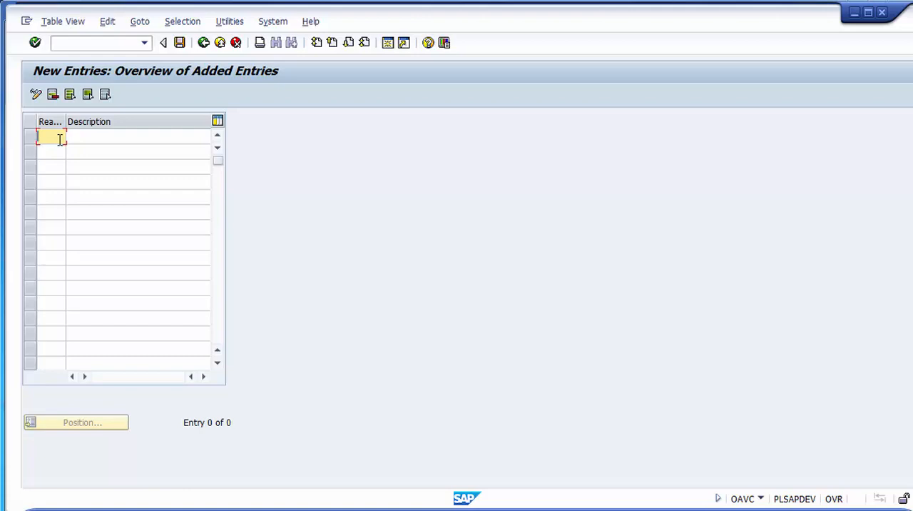
{"action": "type", "text": "Z00"}
{"action": "key", "text": "BackSpace"}
{"action": "type", "text": "1"}
{"action": "left_click", "coordinate": [74, 138]}
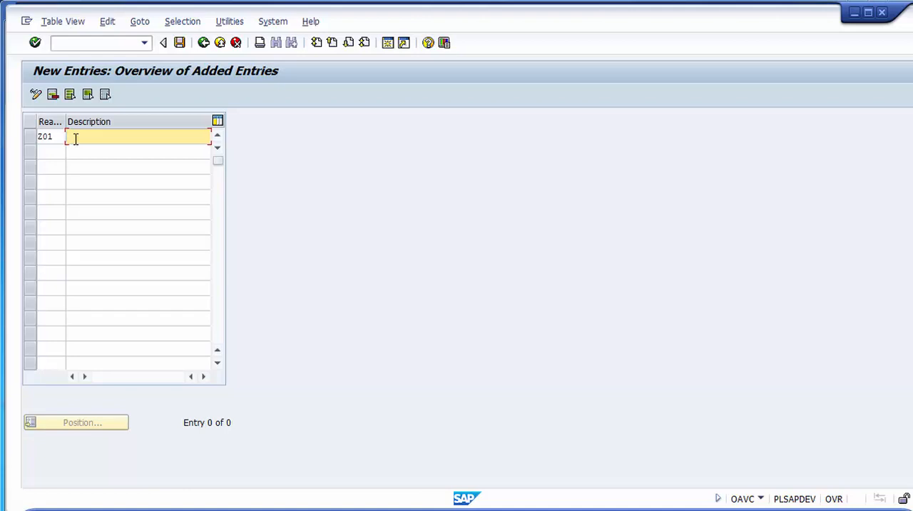
- Describe reason Z01 as "Value not known" and save the entry in the proposed customizing request
{"action": "type", "text": "Value change every"}
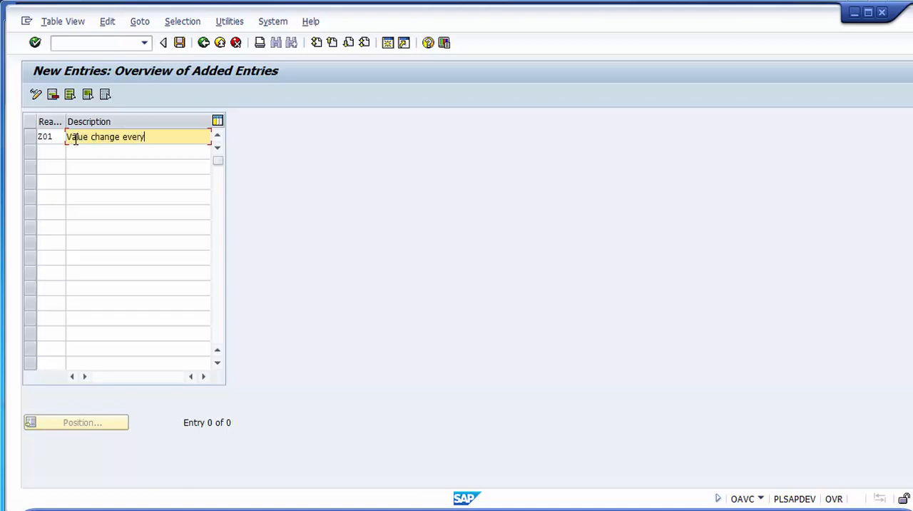
{"action": "type", "text": " month"}
{"action": "key", "text": "BackSpace"}
{"action": "key", "text": "BackSpace"}
{"action": "key", "text": "BackSpace"}
{"action": "key", "text": "BackSpace"}
{"action": "key", "text": "BackSpace"}
{"action": "type", "text": "perio"}
{"action": "key", "text": "BackSpace"}
{"action": "key", "text": "BackSpace"}
{"action": "key", "text": "BackSpace"}
{"action": "key", "text": "BackSpace"}
{"action": "key", "text": "BackSpace"}
{"action": "key", "text": "BackSpace"}
{"action": "key", "text": "BackSpace"}
{"action": "key", "text": "BackSpace"}
{"action": "key", "text": "BackSpace"}
{"action": "key", "text": "BackSpace"}
{"action": "key", "text": "BackSpace"}
{"action": "key", "text": "BackSpace"}
{"action": "key", "text": "BackSpace"}
{"action": "key", "text": "BackSpace"}
{"action": "key", "text": "BackSpace"}
{"action": "key", "text": "BackSpace"}
{"action": "key", "text": "BackSpace"}
{"action": "key", "text": "BackSpace"}
{"action": "key", "text": "BackSpace"}
{"action": "type", "text": "not known"}
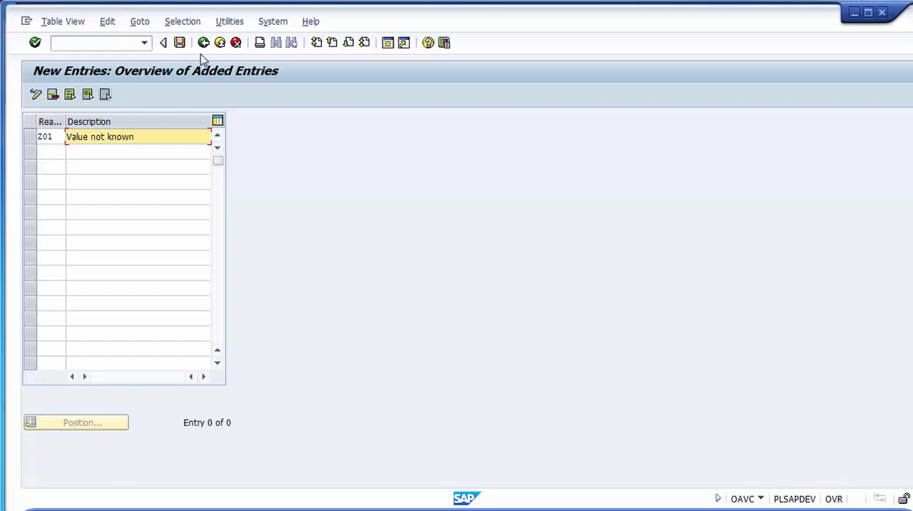
{"action": "left_click", "coordinate": [181, 43]}
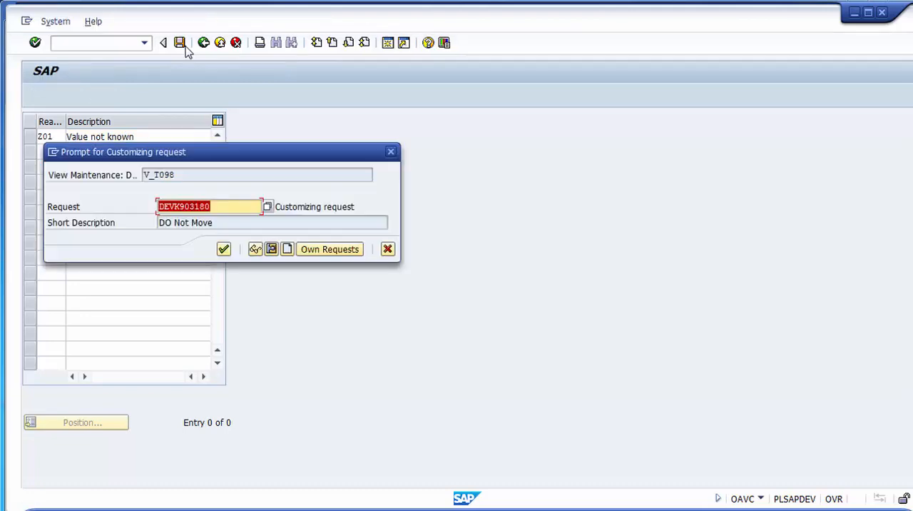
{"action": "left_click", "coordinate": [223, 249]}
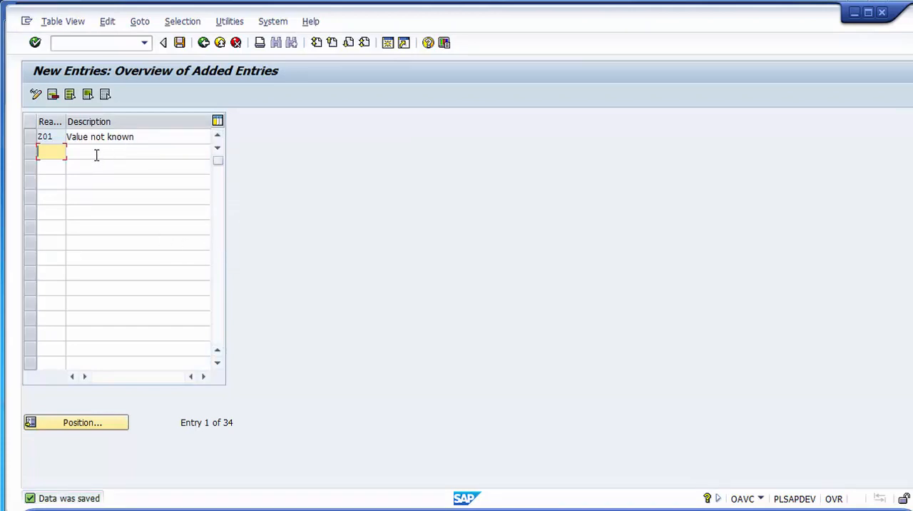
{"action": "left_click", "coordinate": [96, 155]}
{"action": "left_click", "coordinate": [96, 170]}
{"action": "left_click", "coordinate": [97, 184]}
{"action": "left_click", "coordinate": [96, 198]}
{"action": "left_click", "coordinate": [97, 212]}
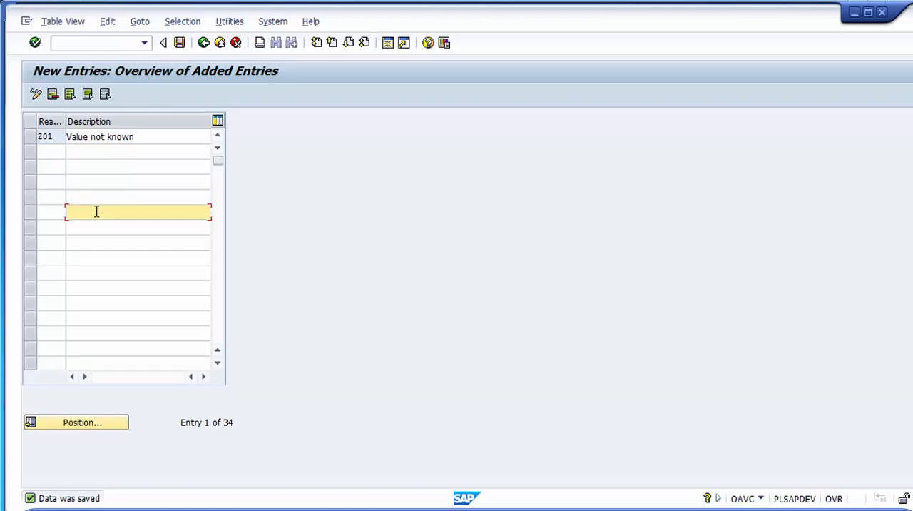
- Return to the net worth valuation activity selection and widen the Performed column to show its full heading
{"action": "left_click", "coordinate": [203, 45]}
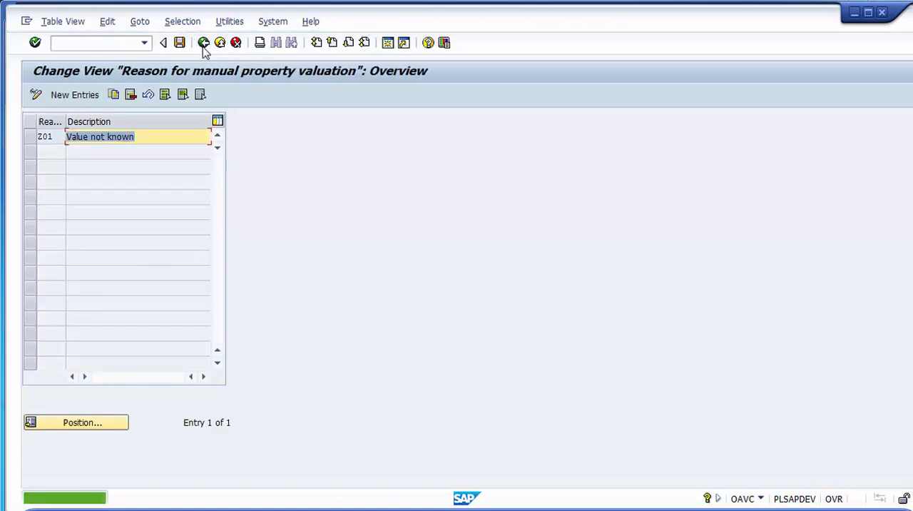
{"action": "left_click", "coordinate": [216, 45]}
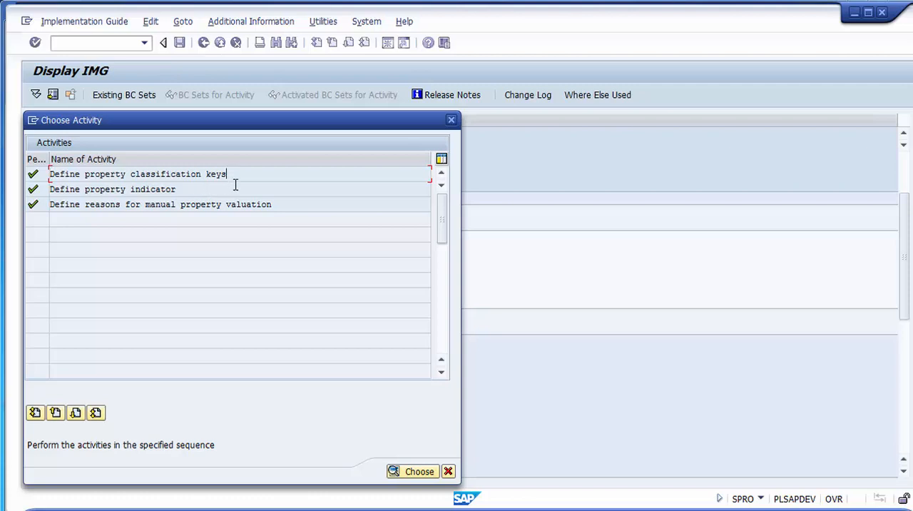
{"action": "left_click", "coordinate": [236, 186]}
{"action": "left_click", "coordinate": [285, 204]}
{"action": "left_click", "coordinate": [259, 189]}
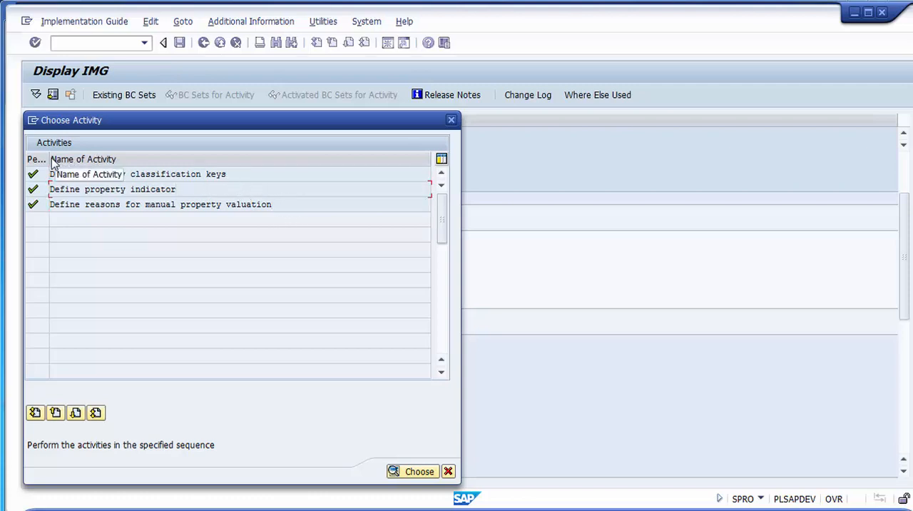
{"action": "left_click_drag", "start_coordinate": [48, 158], "coordinate": [87, 153]}
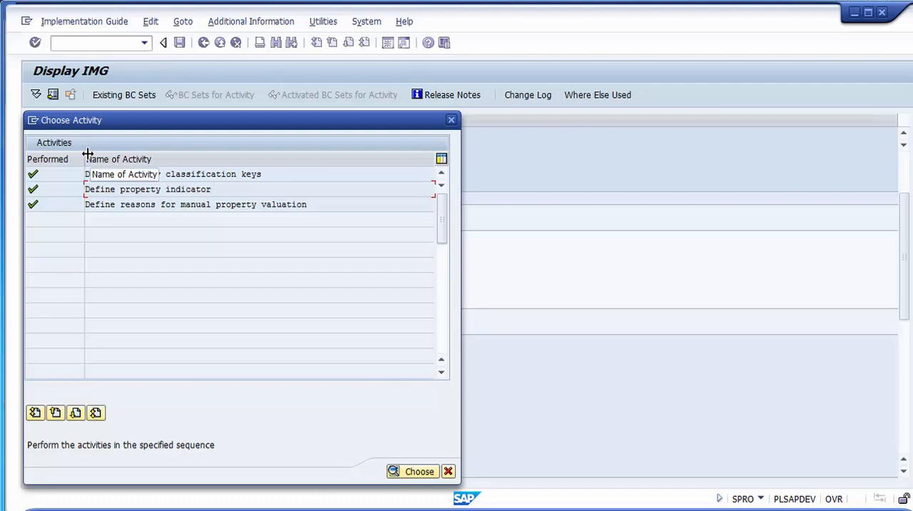
- Close the net worth valuation activities and open Define Insurance Information for Assets in the lean implementation's Special Valuation
{"action": "left_click", "coordinate": [447, 471]}
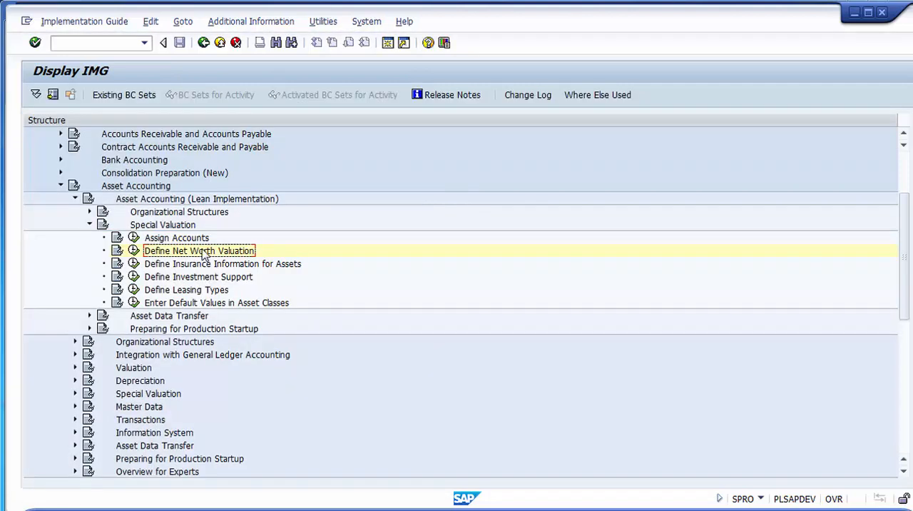
{"action": "left_click", "coordinate": [183, 266]}
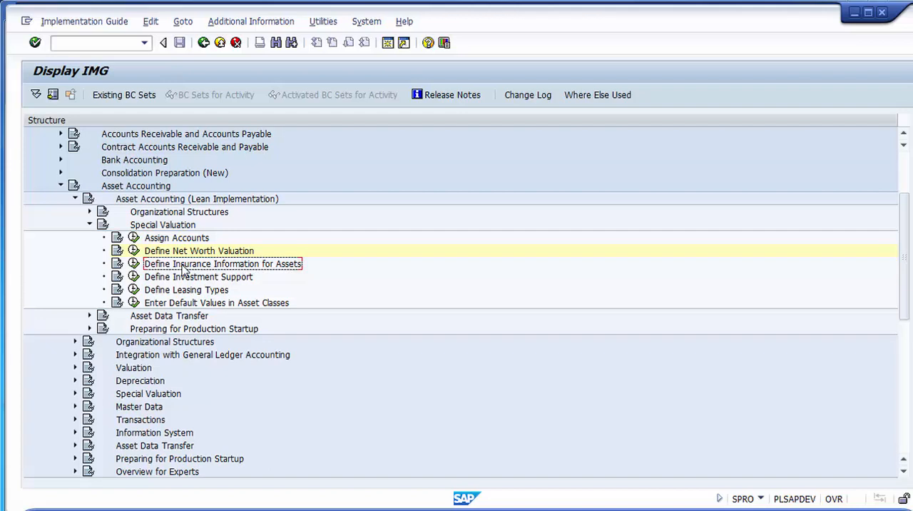
{"action": "left_click", "coordinate": [135, 264]}
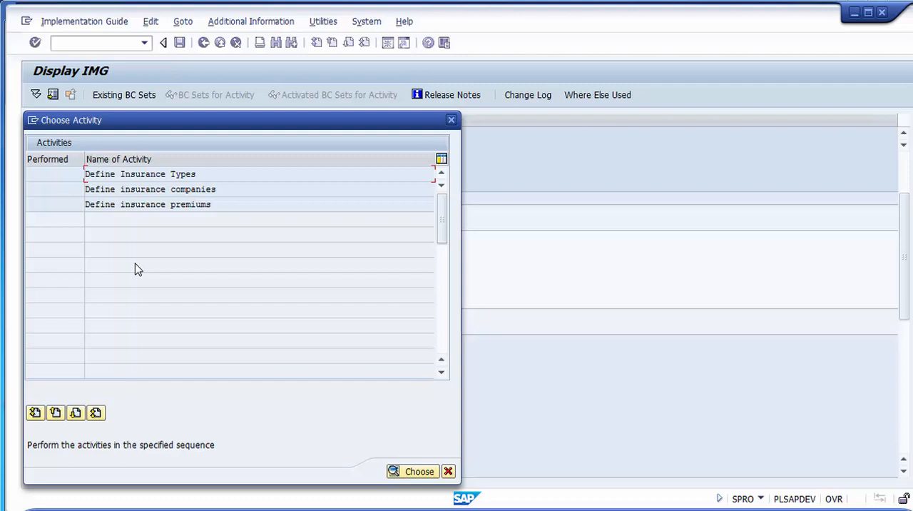
- Open the Define Insurance Types activity and widen the first column to show its full Insurance type heading
{"action": "left_click", "coordinate": [212, 176]}
{"action": "double_click", "coordinate": [191, 177]}
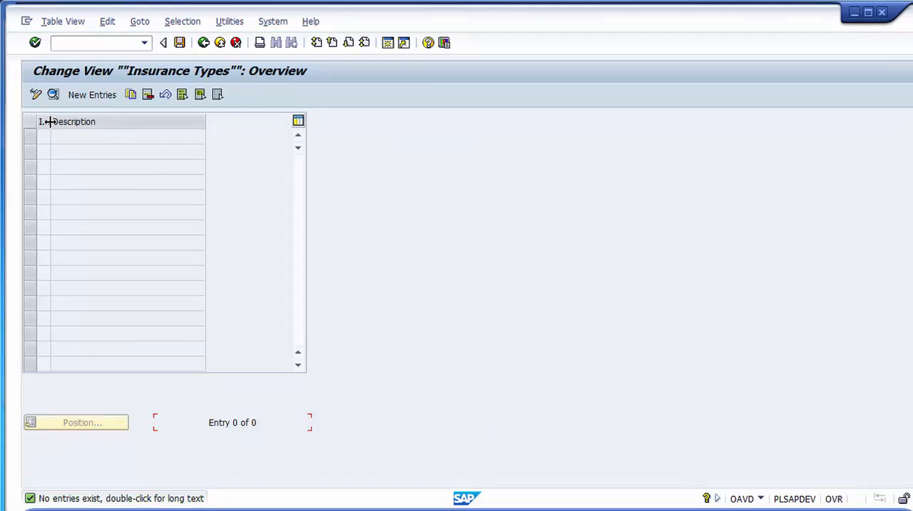
{"action": "left_click_drag", "start_coordinate": [48, 121], "coordinate": [122, 121]}
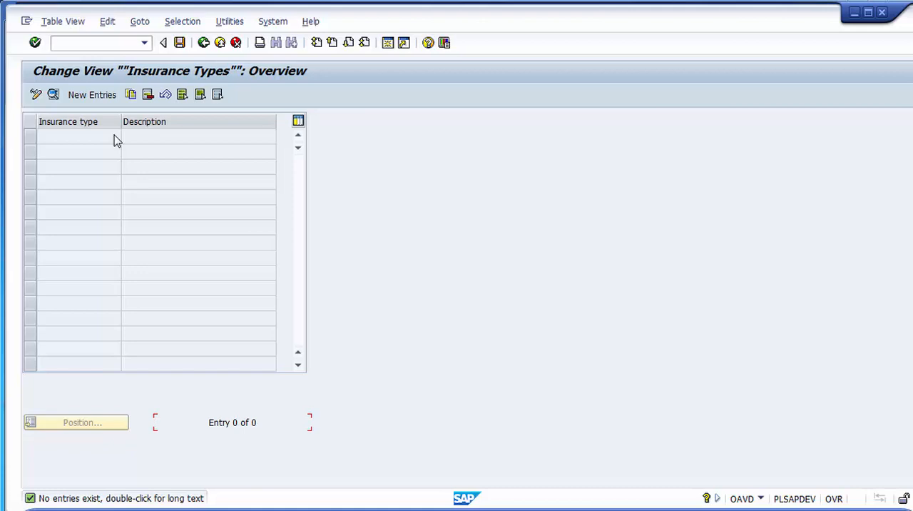
- Create a new insurance type entry with the code 01 and the description "New Insurance"
{"action": "left_click", "coordinate": [104, 98]}
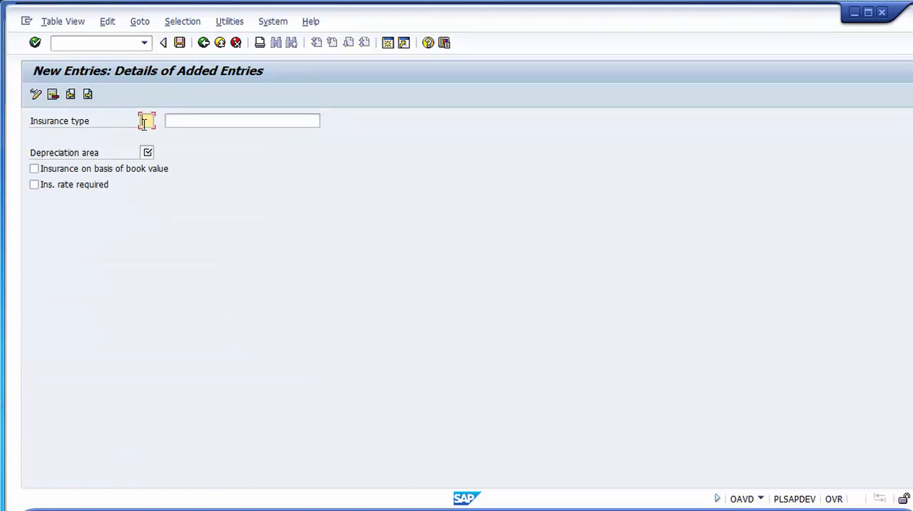
{"action": "type", "text": "01"}
{"action": "key", "text": "Tab"}
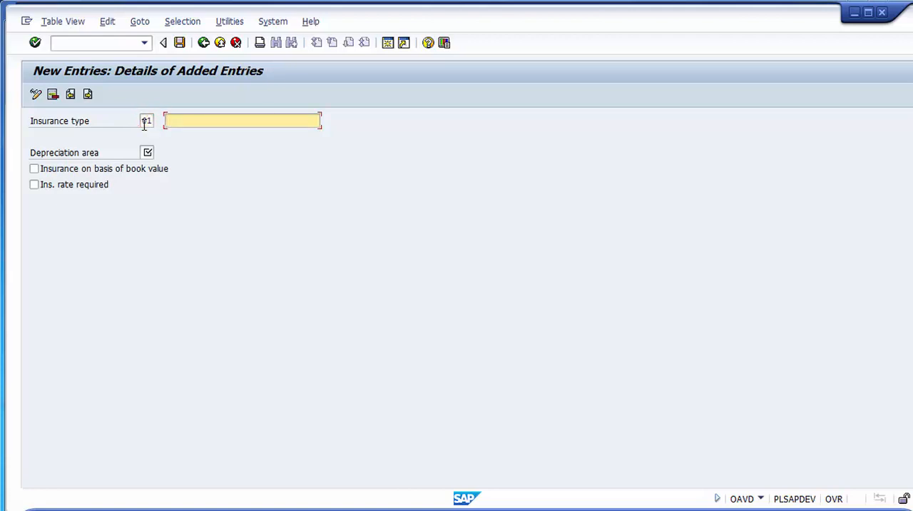
{"action": "type", "text": "New Insurance"}
- Bring up the possible depreciation areas for the insurance type and find those of chart of depreciation 2000
{"action": "left_click", "coordinate": [147, 152]}
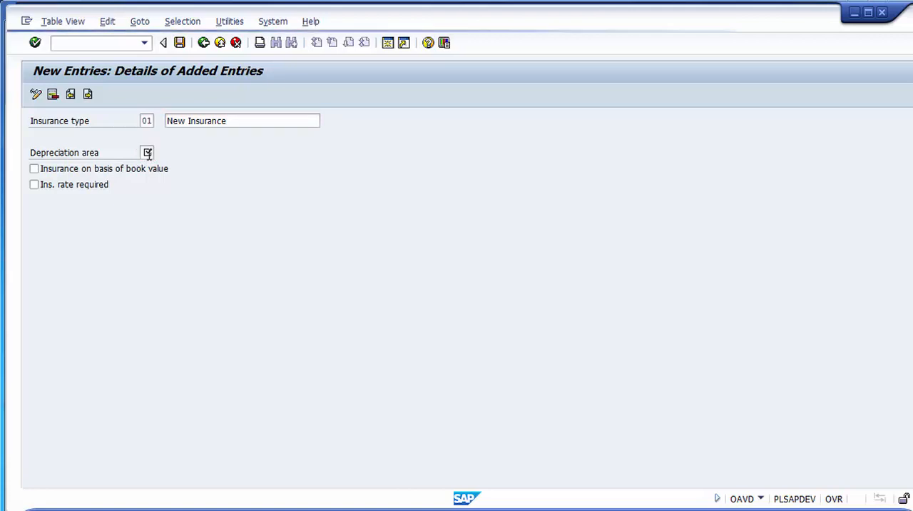
{"action": "left_click", "coordinate": [147, 153]}
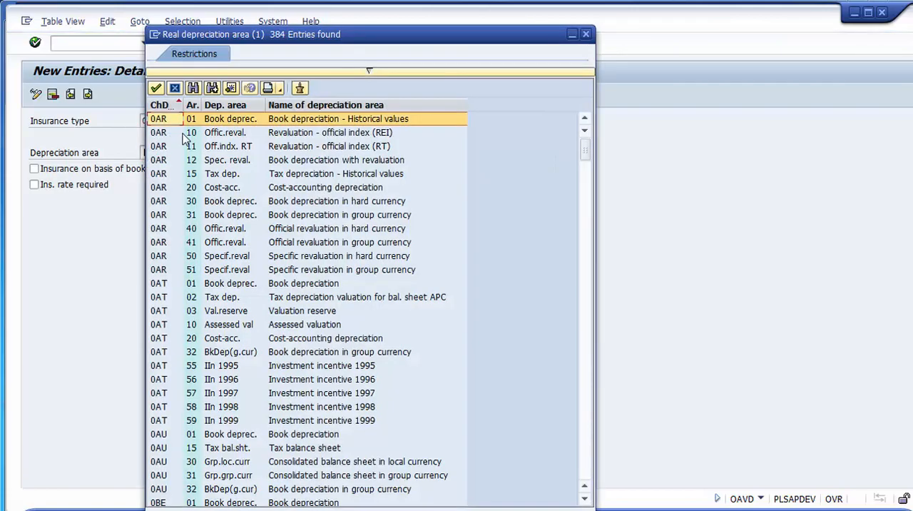
{"action": "key", "text": "Page_Down"}
{"action": "key", "text": "Page_Down"}
{"action": "key", "text": "Page_Down"}
{"action": "key", "text": "Page_Down"}
{"action": "key", "text": "Page_Down"}
{"action": "key", "text": "Page_Down"}
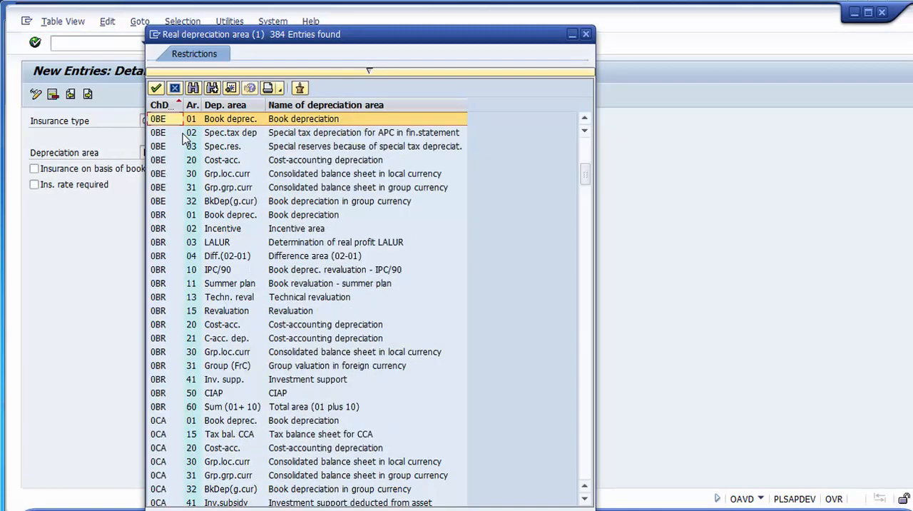
{"action": "key", "text": "Page_Down"}
{"action": "key", "text": "Page_Down"}
{"action": "key", "text": "Page_Down"}
{"action": "key", "text": "Page_Down"}
{"action": "key", "text": "Page_Down"}
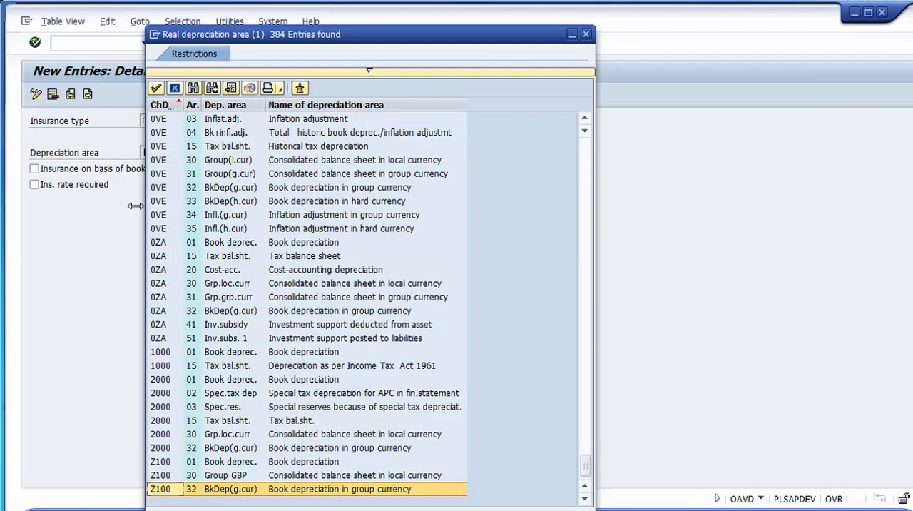
{"action": "left_click", "coordinate": [245, 383]}
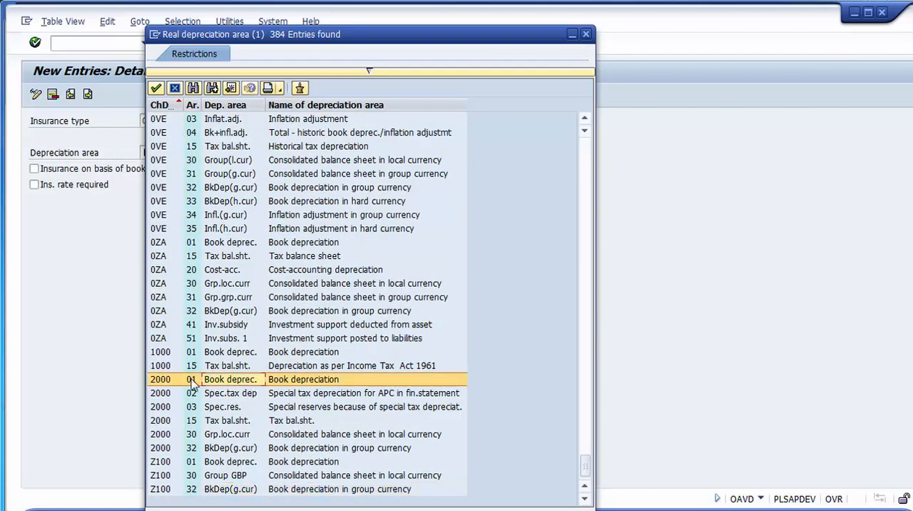
{"action": "left_click", "coordinate": [193, 87]}
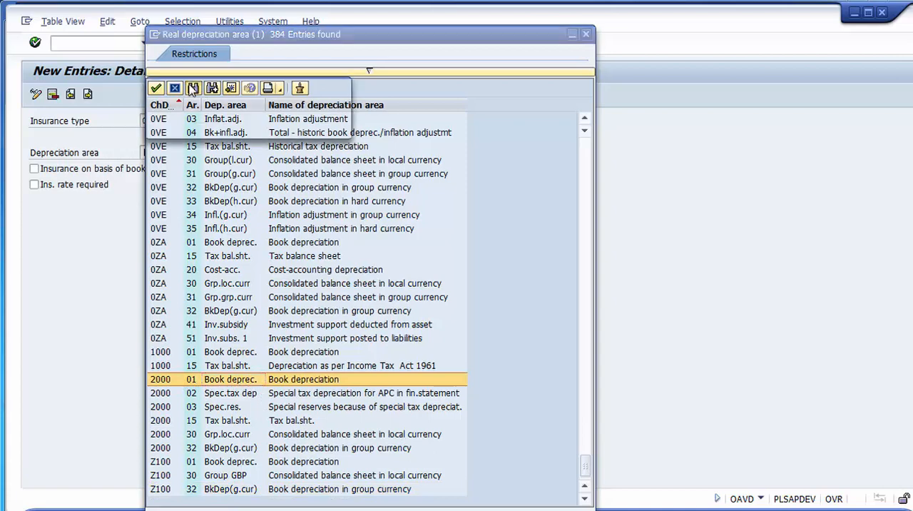
{"action": "type", "text": "2000"}
{"action": "key", "text": "Return"}
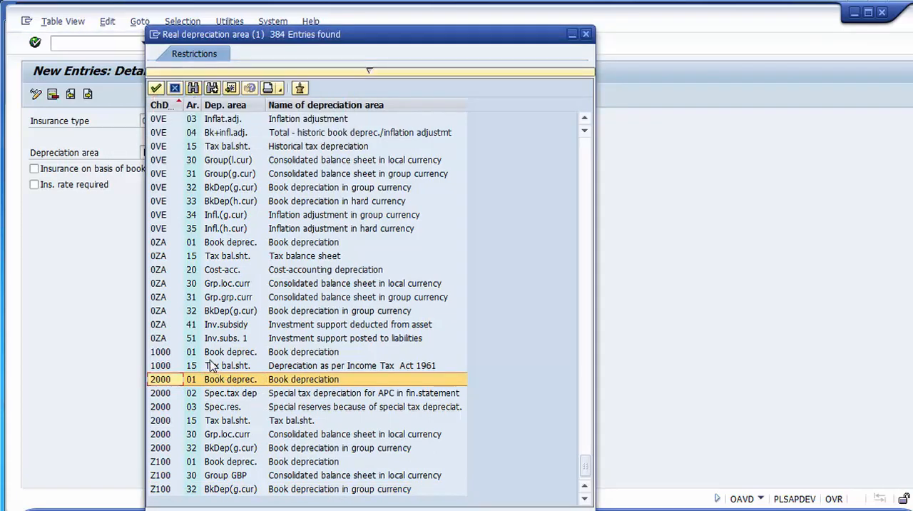
- Assign depreciation area 15 (Tax bal.sht.) of chart 2000 to the new insurance type
{"action": "left_click", "coordinate": [164, 396]}
{"action": "left_click", "coordinate": [166, 407]}
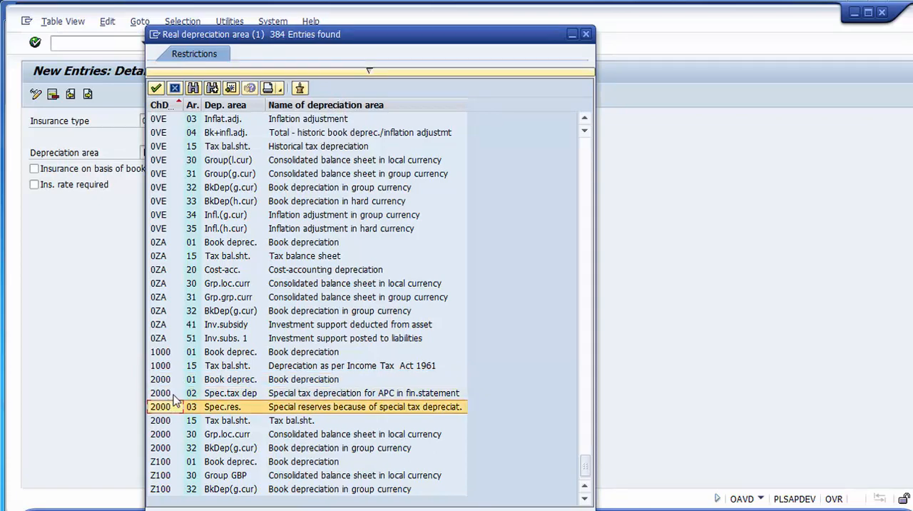
{"action": "left_click", "coordinate": [193, 393]}
{"action": "left_click", "coordinate": [191, 380]}
{"action": "left_click", "coordinate": [200, 407]}
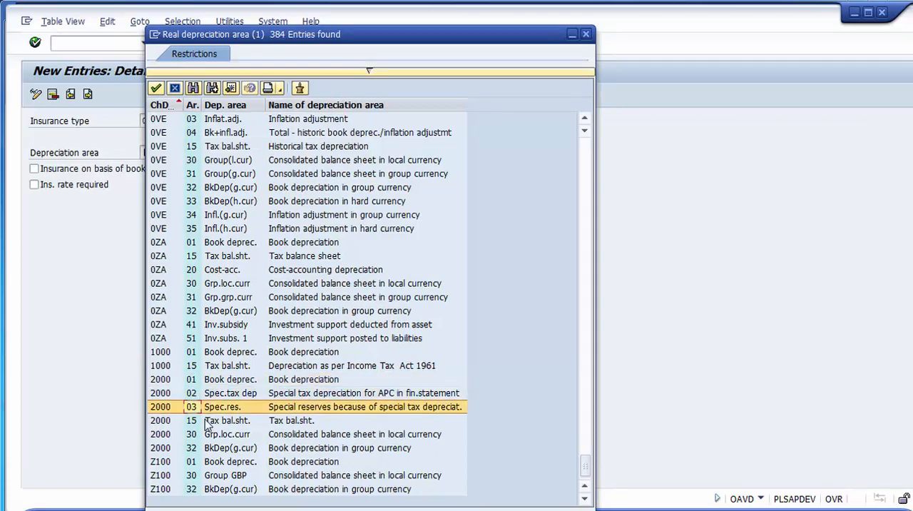
{"action": "left_click", "coordinate": [200, 419]}
{"action": "double_click", "coordinate": [198, 418]}
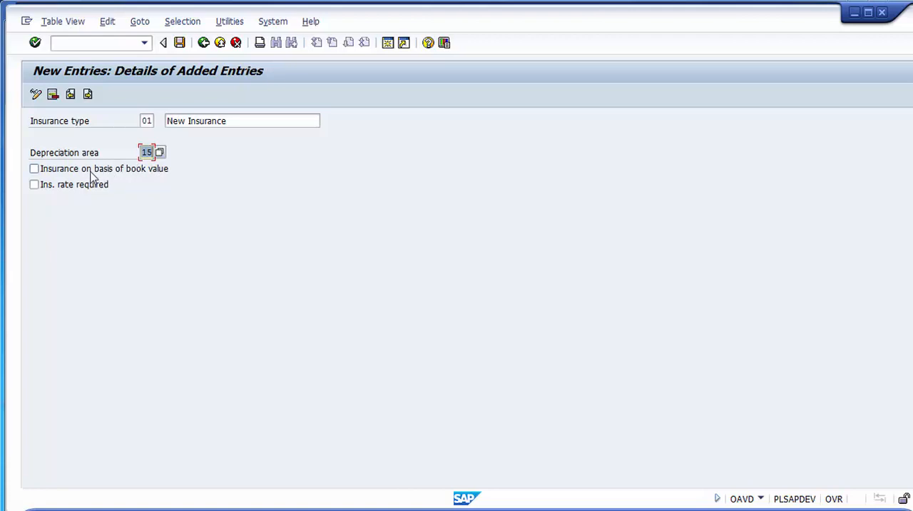
- Save the insurance type in the proposed customizing request with the book value basis and required insurance rate options unchecked
{"action": "left_click", "coordinate": [34, 170]}
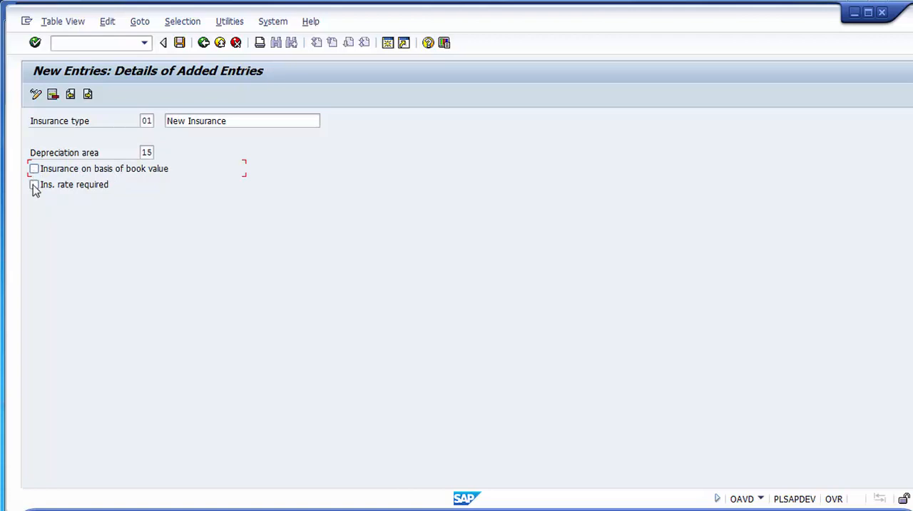
{"action": "left_click", "coordinate": [35, 185]}
{"action": "left_click", "coordinate": [34, 186]}
{"action": "left_click", "coordinate": [181, 45]}
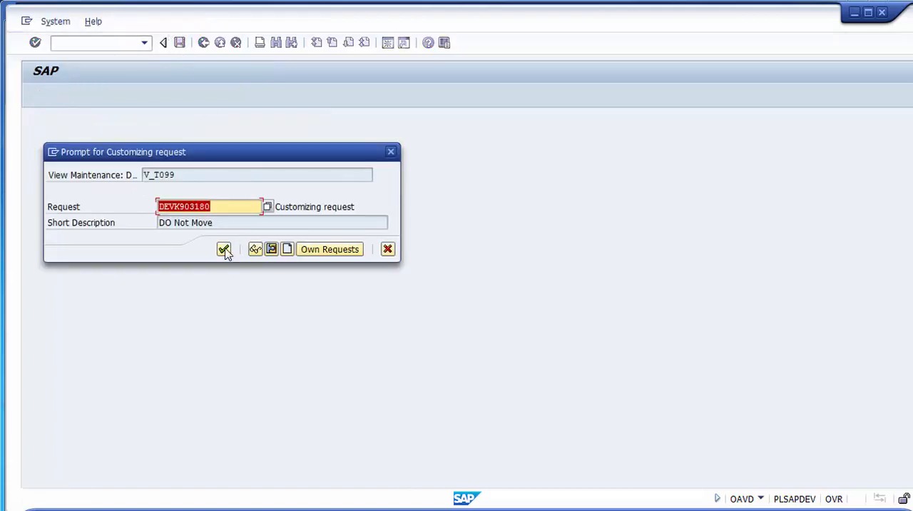
{"action": "left_click", "coordinate": [224, 250]}
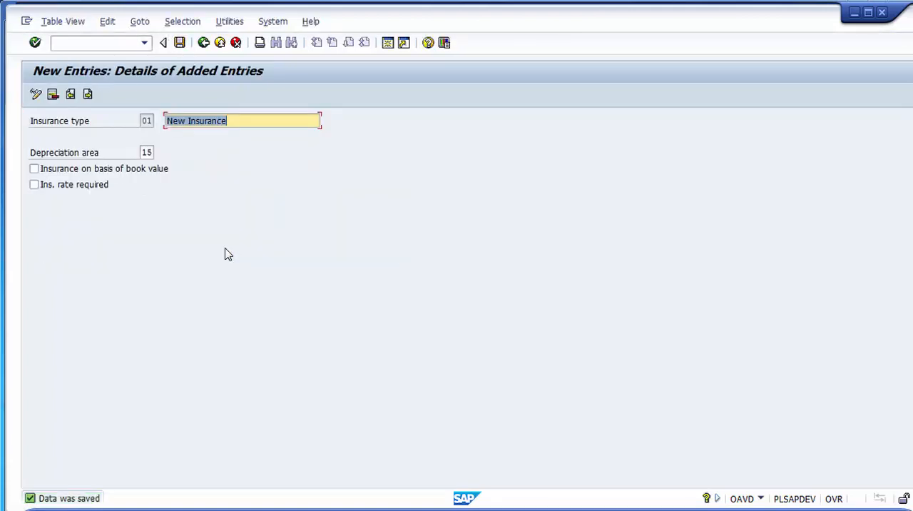
- Return from the insurance types to the activity selection and open Define insurance companies
{"action": "left_click", "coordinate": [203, 42]}
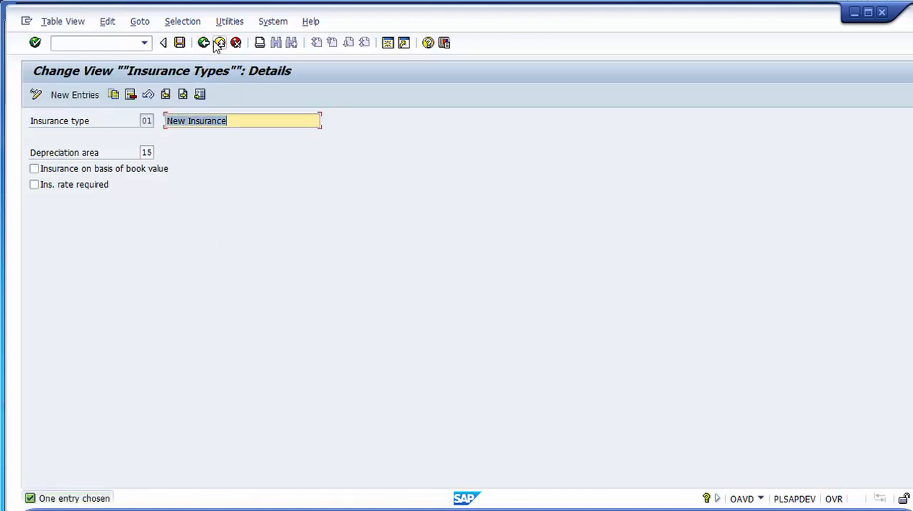
{"action": "left_click", "coordinate": [219, 43]}
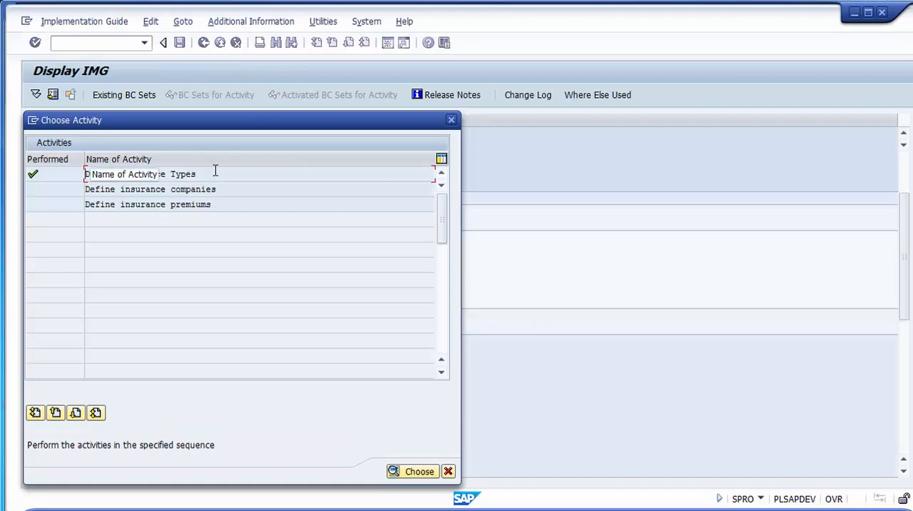
{"action": "left_click", "coordinate": [220, 171]}
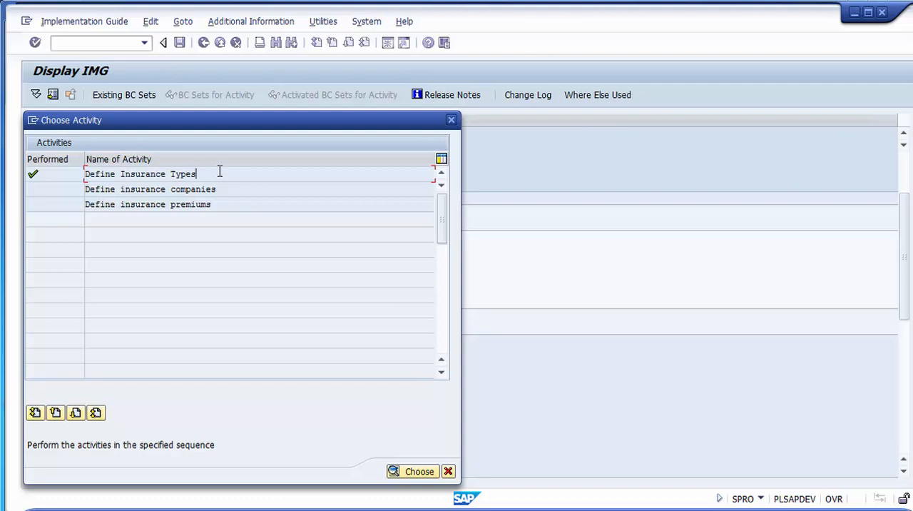
{"action": "left_click", "coordinate": [231, 186]}
{"action": "left_click_drag", "start_coordinate": [238, 190], "coordinate": [79, 188]}
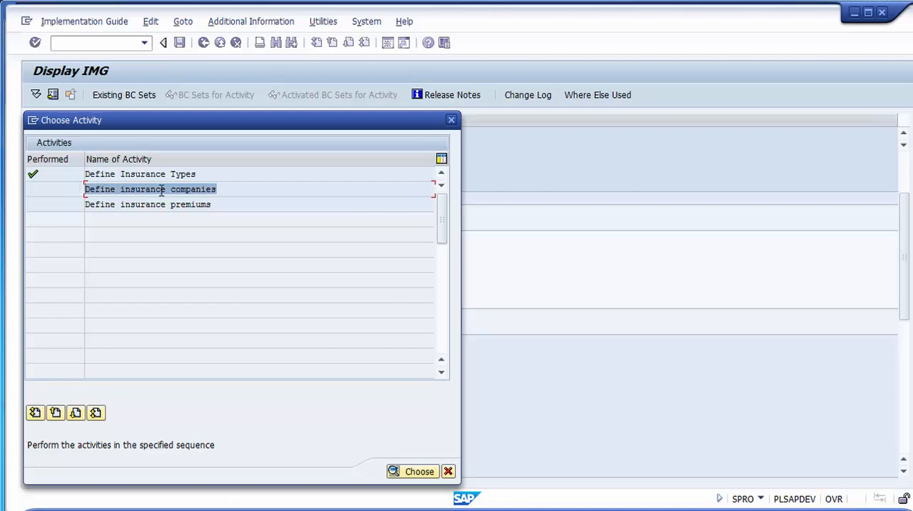
{"action": "double_click", "coordinate": [216, 189]}
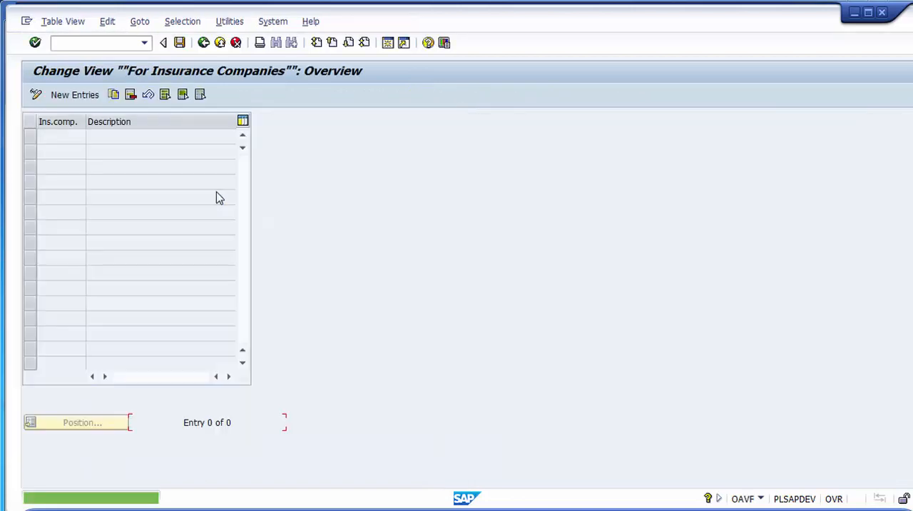
- Create a new insurance company entry with the code 01 and the description AIG
{"action": "left_click", "coordinate": [78, 96]}
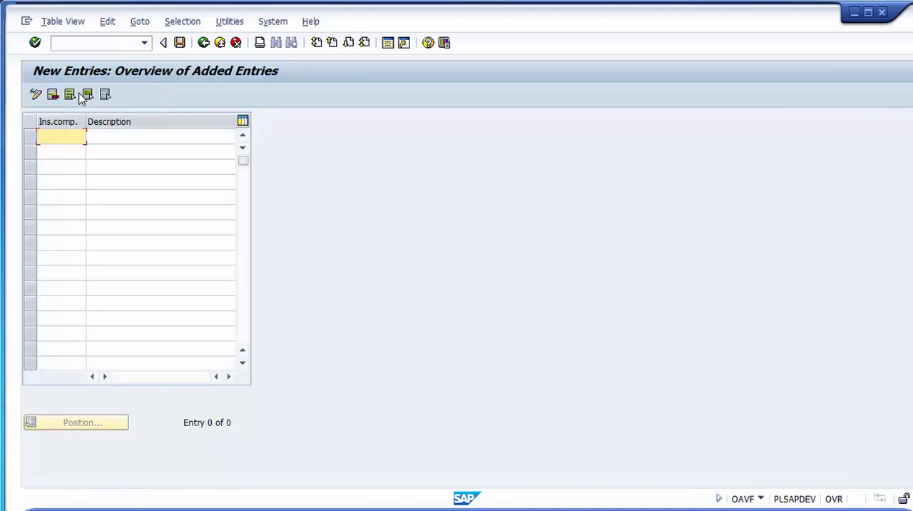
{"action": "type", "text": "00"}
{"action": "key", "text": "BackSpace"}
{"action": "type", "text": "1"}
{"action": "left_click", "coordinate": [129, 135]}
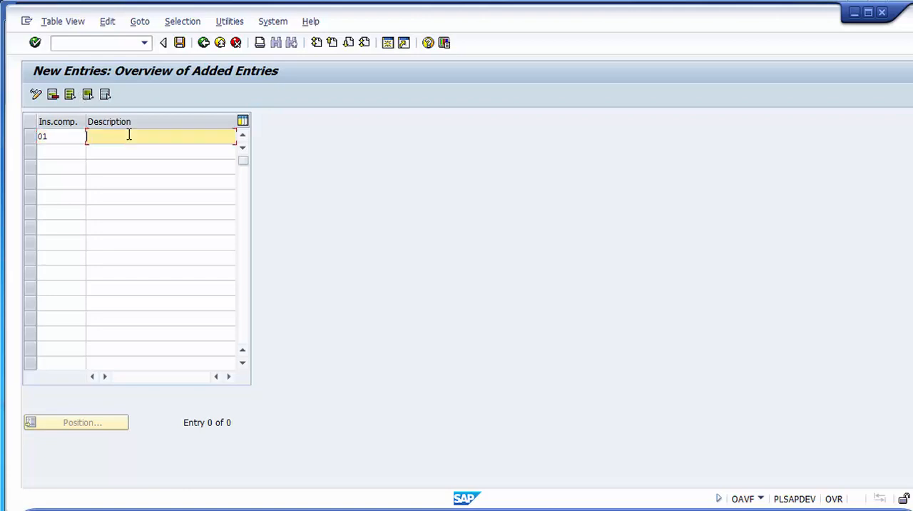
{"action": "type", "text": "AIG"}
- Add insurance company 02 with the description BOA and save both companies in the proposed customizing request
{"action": "left_click", "coordinate": [76, 150]}
{"action": "type", "text": "02"}
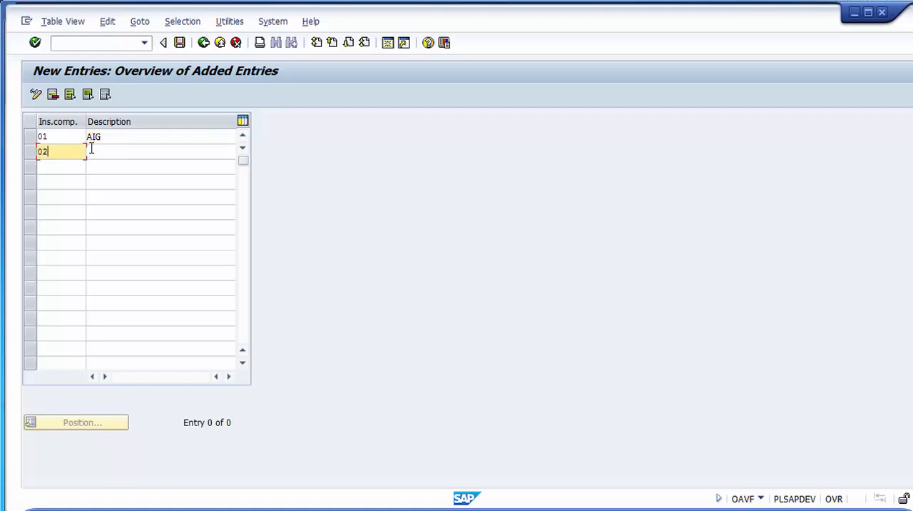
{"action": "left_click", "coordinate": [118, 154]}
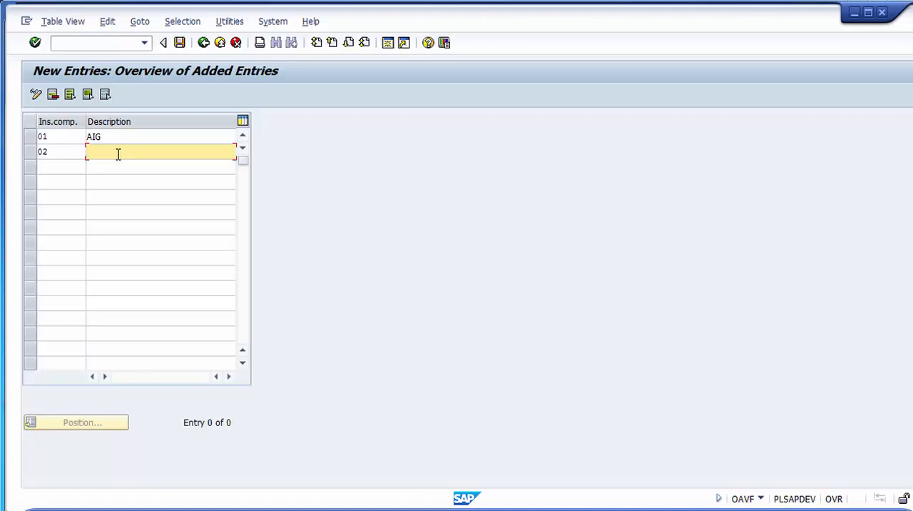
{"action": "type", "text": "BOA"}
{"action": "left_click", "coordinate": [180, 42]}
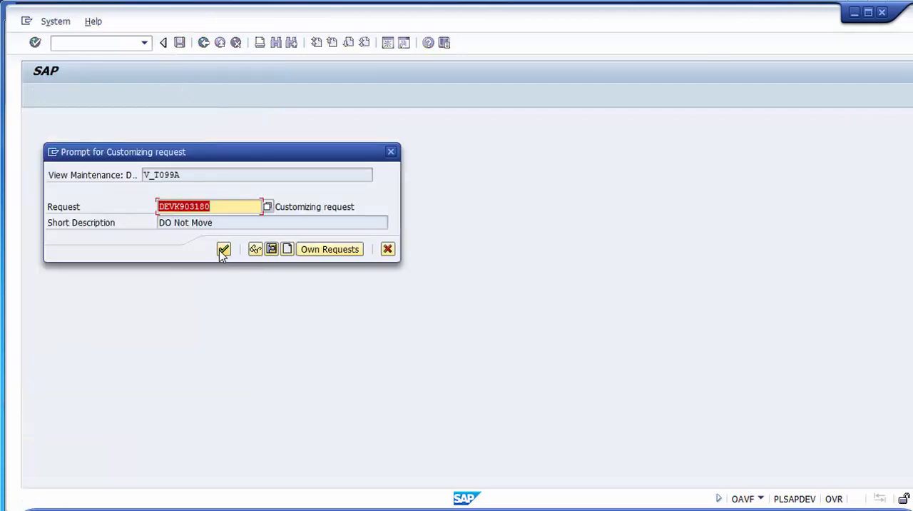
{"action": "left_click", "coordinate": [223, 250]}
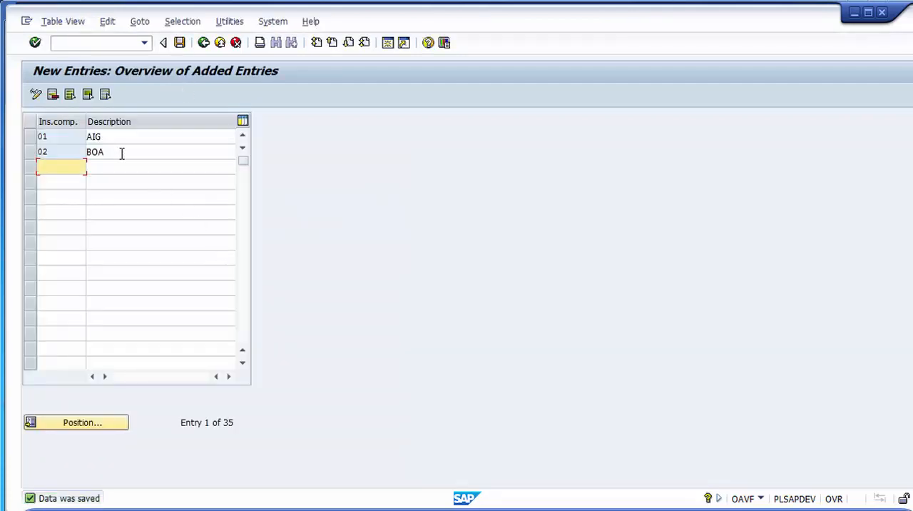
{"action": "left_click", "coordinate": [120, 152]}
{"action": "left_click", "coordinate": [116, 142]}
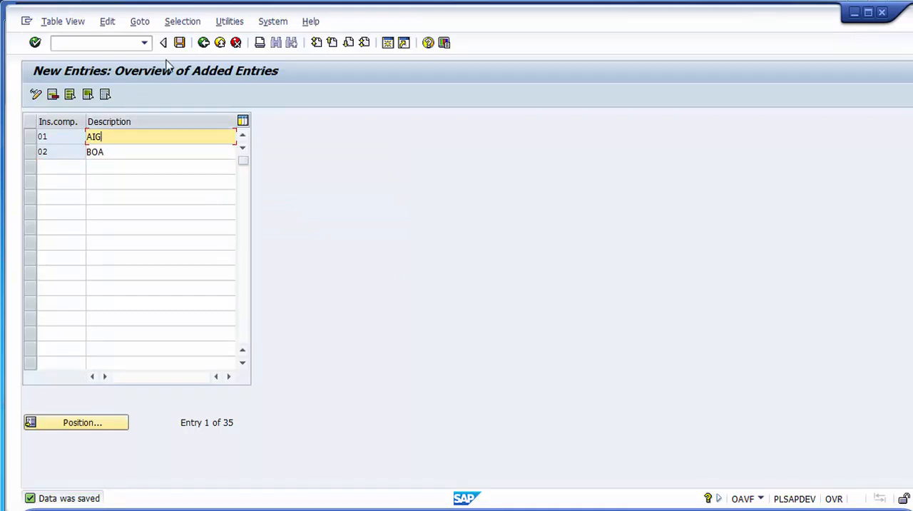
- Return to the activity selection and start new entries in the Define insurance premiums activity
{"action": "left_click", "coordinate": [204, 44]}
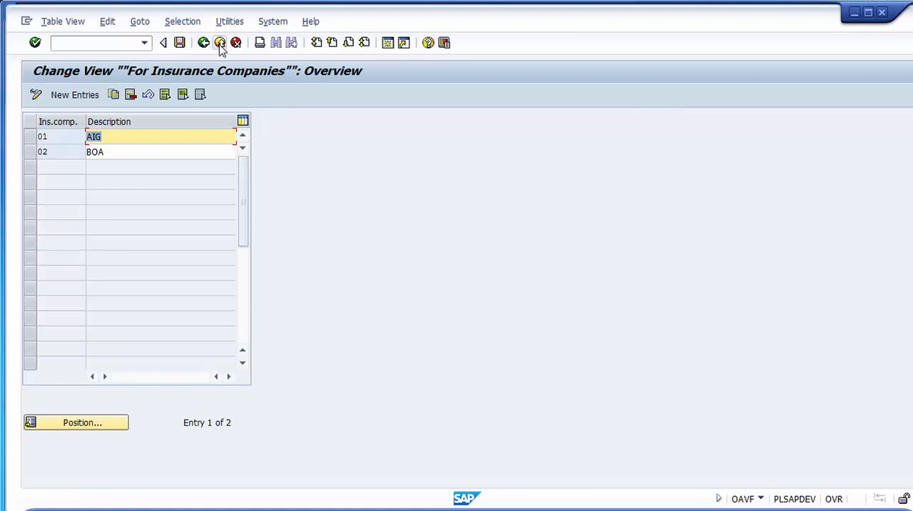
{"action": "left_click", "coordinate": [233, 44]}
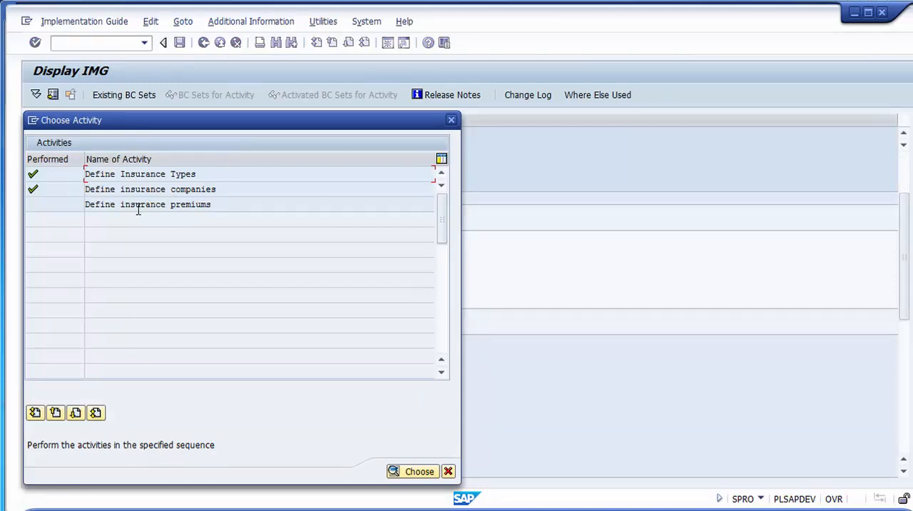
{"action": "left_click_drag", "start_coordinate": [231, 204], "coordinate": [70, 204]}
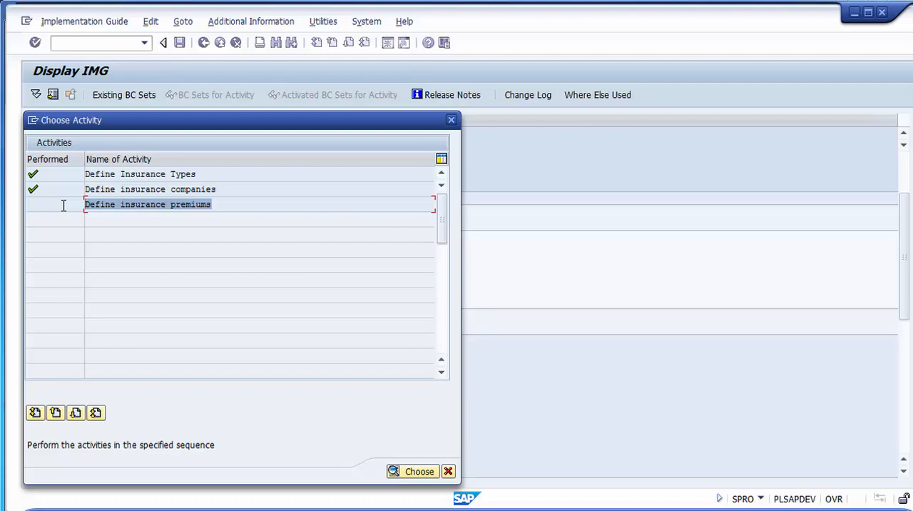
{"action": "left_click_drag", "start_coordinate": [242, 205], "coordinate": [54, 221]}
{"action": "double_click", "coordinate": [118, 208]}
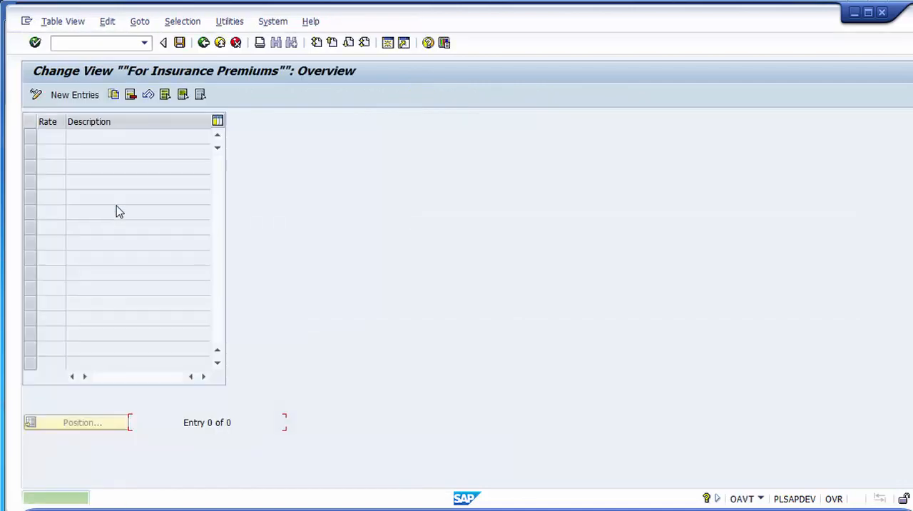
{"action": "left_click", "coordinate": [71, 98]}
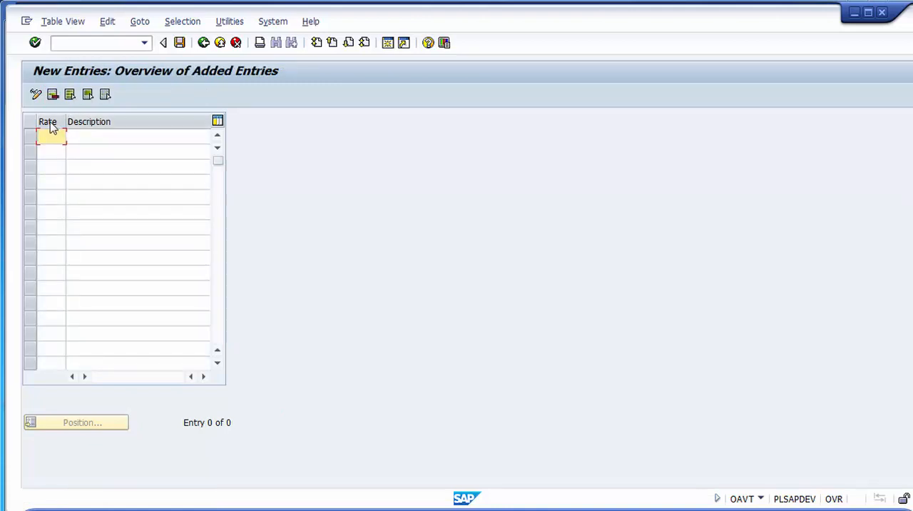
- Widen the Rate column and set the first insurance premium's rate to 1000
{"action": "left_click_drag", "start_coordinate": [65, 122], "coordinate": [112, 122]}
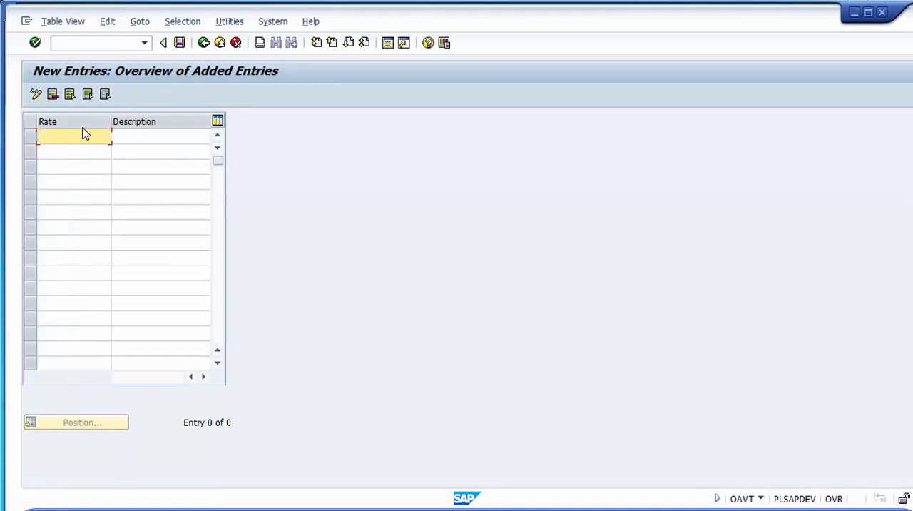
{"action": "type", "text": "10000"}
{"action": "key", "text": "BackSpace"}
{"action": "left_click", "coordinate": [132, 137]}
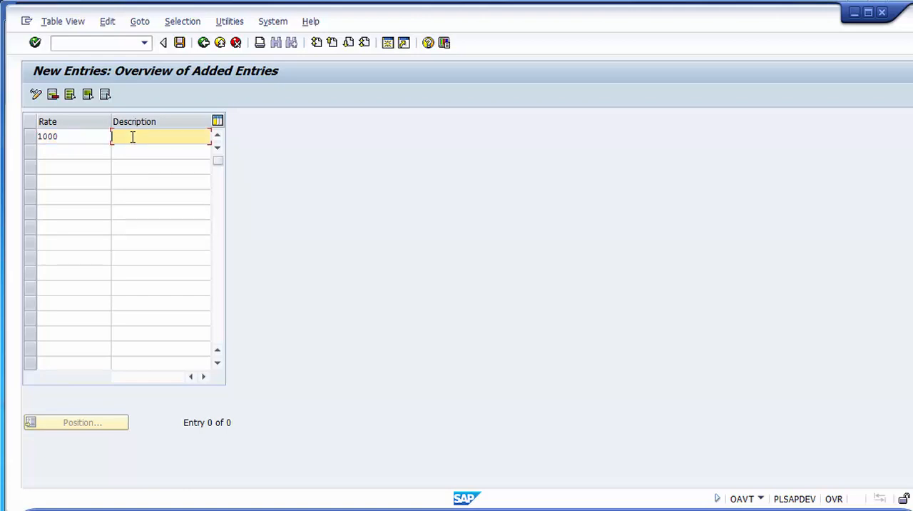
- Enter Premium Machine as the description of the rate 1000 premium
{"action": "type", "text": "Pre"}
{"action": "type", "text": "mium "}
{"action": "type", "text": "AIG"}
{"action": "key", "text": "BackSpace"}
{"action": "key", "text": "BackSpace"}
{"action": "key", "text": "BackSpace"}
{"action": "type", "text": "1"}
{"action": "key", "text": "BackSpace"}
{"action": "type", "text": "M"}
{"action": "type", "text": "achin"}
{"action": "type", "text": "e"}
- Change the description of the rate 1000 premium to Premium software
{"action": "left_click_drag", "start_coordinate": [196, 138], "coordinate": [148, 136]}
{"action": "left_click", "coordinate": [191, 138]}
{"action": "key", "text": "BackSpace"}
{"action": "key", "text": "BackSpace"}
{"action": "key", "text": "BackSpace"}
{"action": "key", "text": "BackSpace"}
{"action": "key", "text": "BackSpace"}
{"action": "key", "text": "BackSpace"}
{"action": "key", "text": "BackSpace"}
{"action": "type", "text": "software"}
{"action": "key", "text": "Return"}
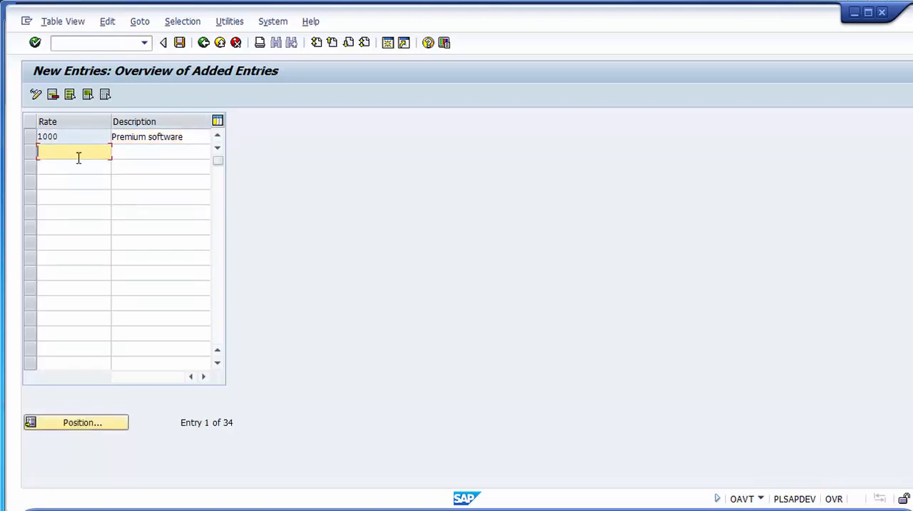
- Add a premium with rate 20000 and the description Machinery AIG, and save both premiums in the proposed customizing request
{"action": "type", "text": "20000"}
{"action": "left_click", "coordinate": [129, 151]}
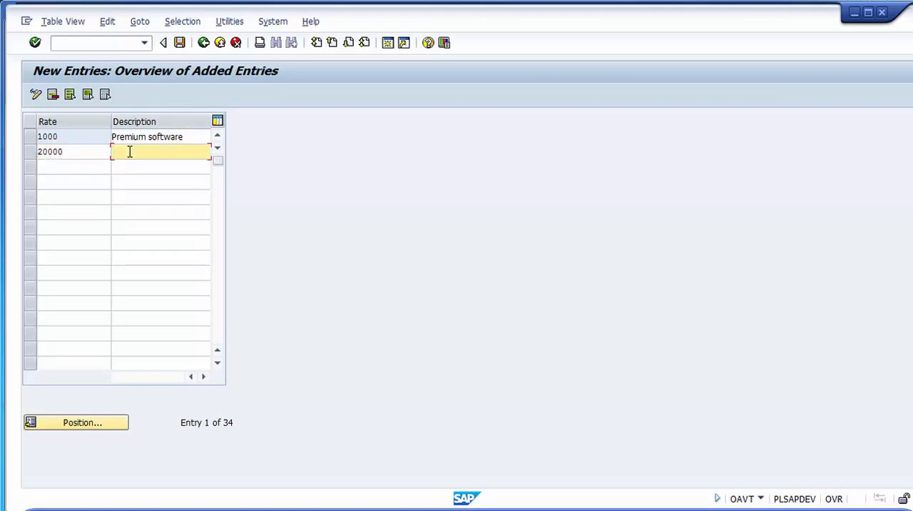
{"action": "type", "text": "Machinery AIG"}
{"action": "left_click", "coordinate": [183, 44]}
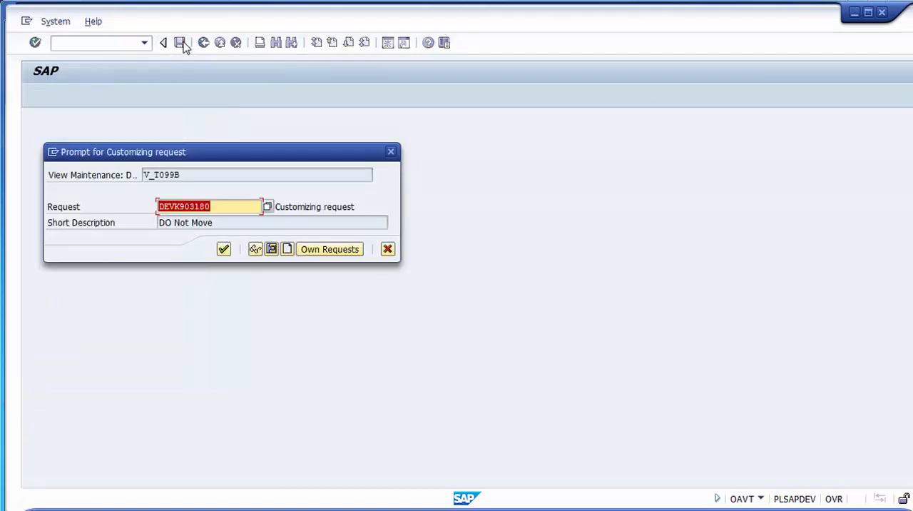
{"action": "left_click", "coordinate": [228, 256]}
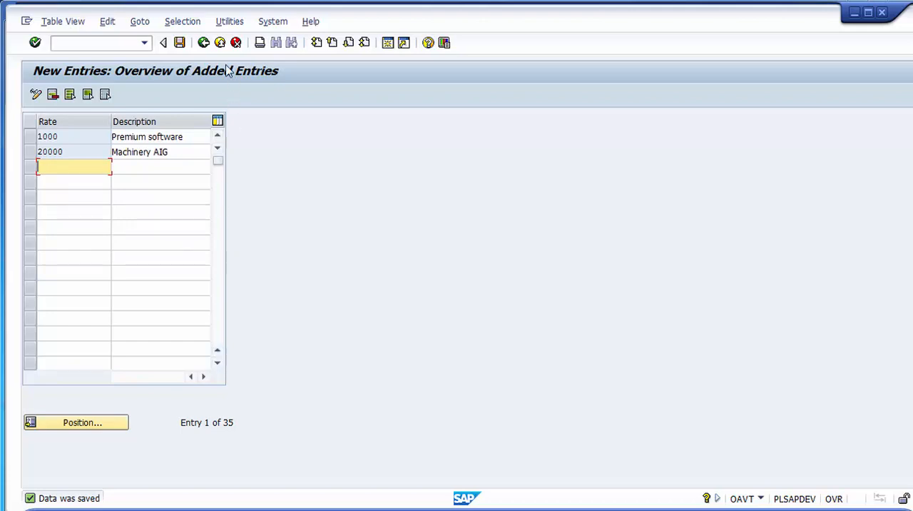
- Return to the activity selection and review the activities for insurance types, companies and premiums
{"action": "left_click", "coordinate": [204, 43]}
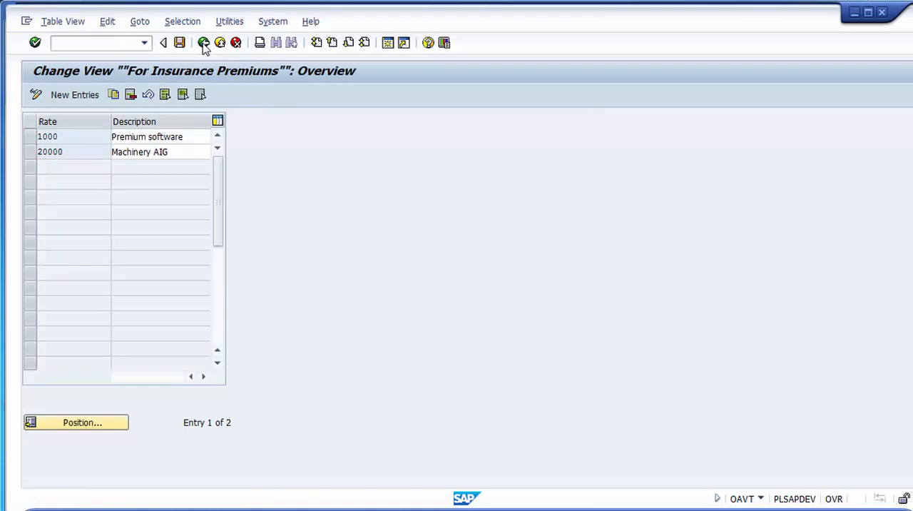
{"action": "left_click", "coordinate": [204, 44]}
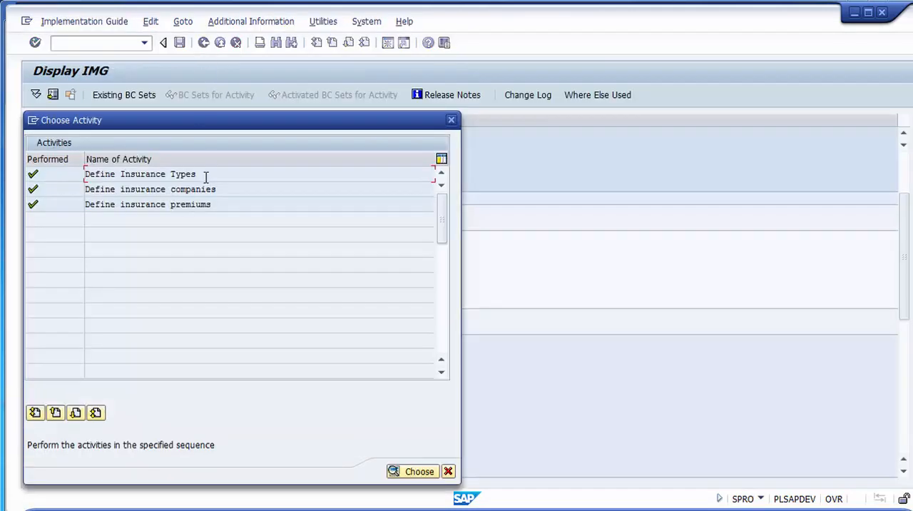
{"action": "left_click_drag", "start_coordinate": [206, 175], "coordinate": [85, 174]}
{"action": "left_click_drag", "start_coordinate": [232, 190], "coordinate": [86, 191]}
{"action": "left_click_drag", "start_coordinate": [226, 206], "coordinate": [78, 221]}
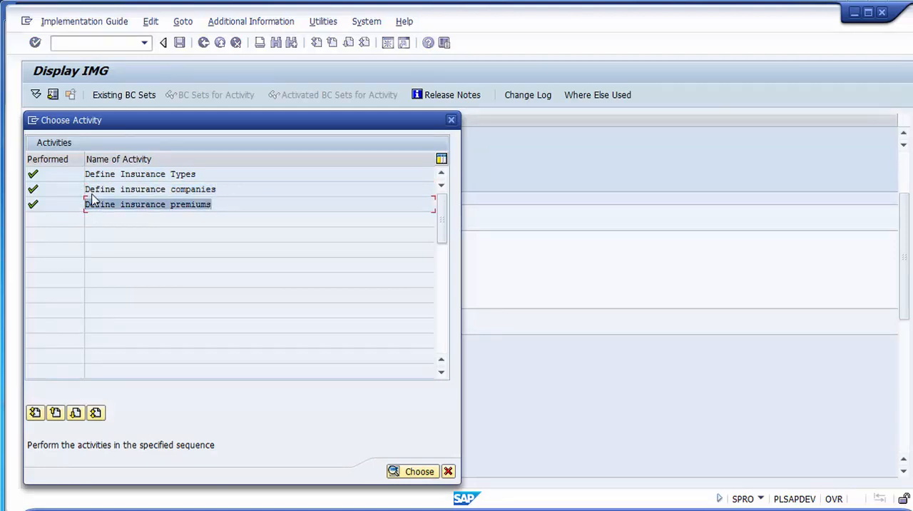
{"action": "left_click", "coordinate": [229, 189]}
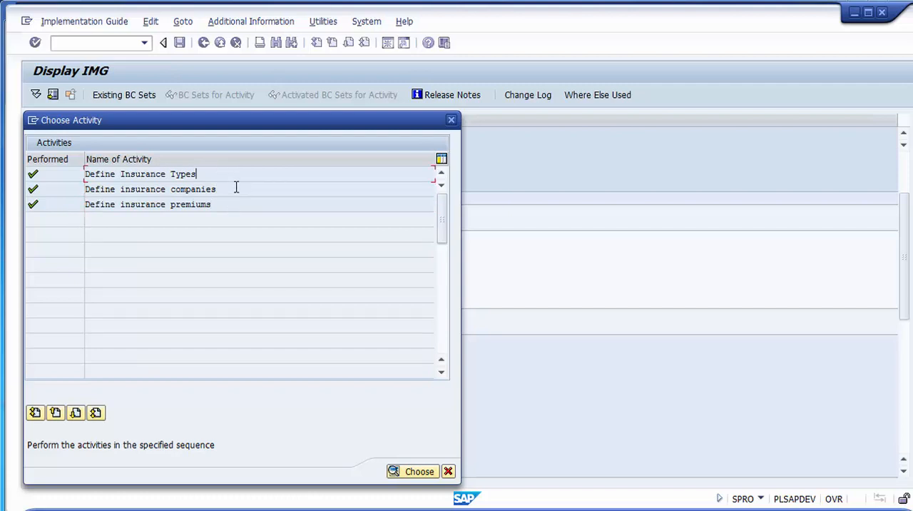
{"action": "left_click", "coordinate": [214, 171]}
- Close the activity selection and move on to the Define Investment Support activity under Special Valuation
{"action": "left_click", "coordinate": [450, 119]}
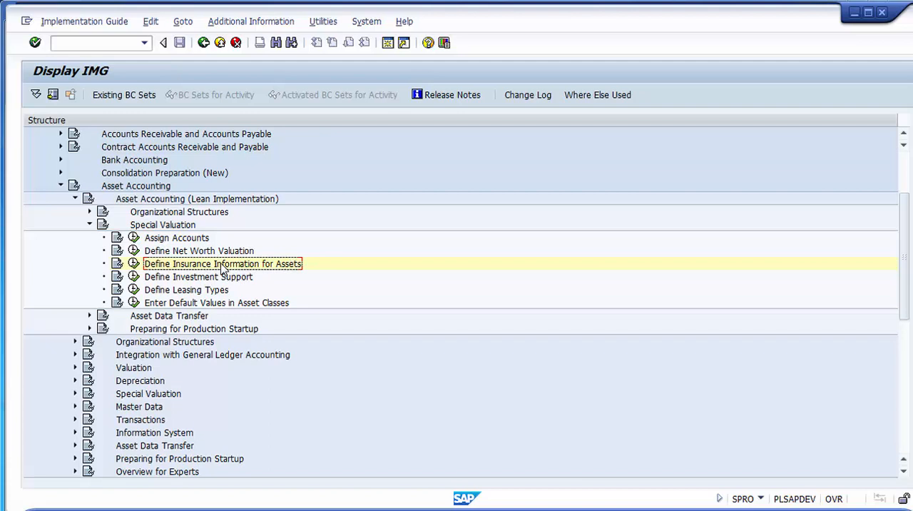
{"action": "key", "text": "Down"}
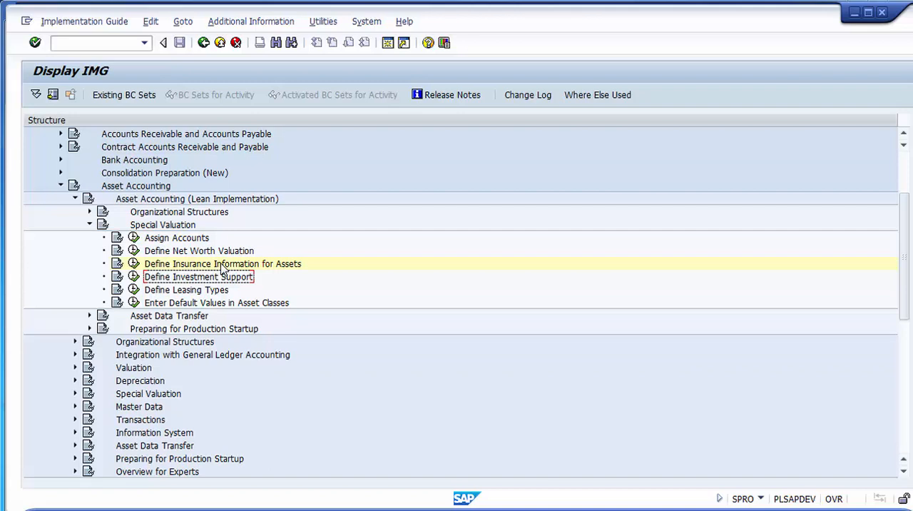
- Open the Define Investment Support Measures activity from Define Investment Support and check the chart of depreciation it applies to
{"action": "left_click", "coordinate": [134, 283]}
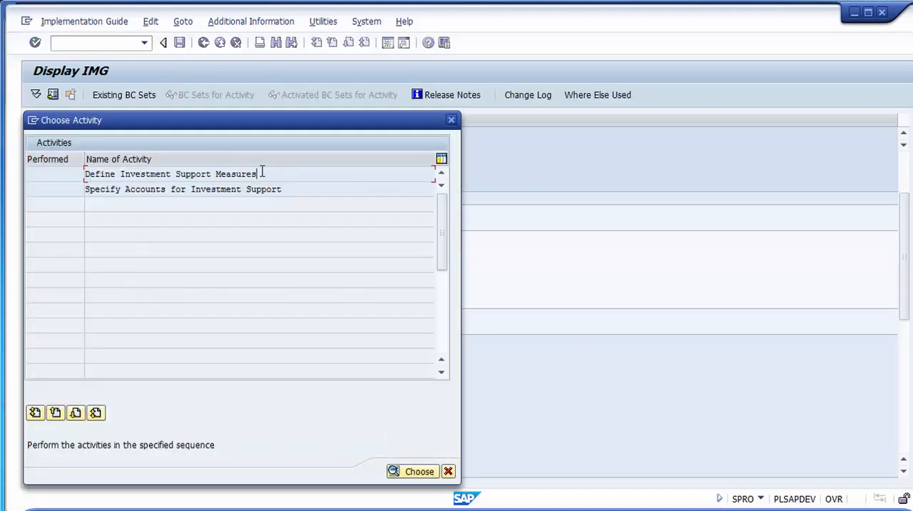
{"action": "left_click_drag", "start_coordinate": [261, 171], "coordinate": [61, 194]}
{"action": "left_click_drag", "start_coordinate": [324, 194], "coordinate": [36, 236]}
{"action": "left_click", "coordinate": [277, 173]}
{"action": "double_click", "coordinate": [278, 174]}
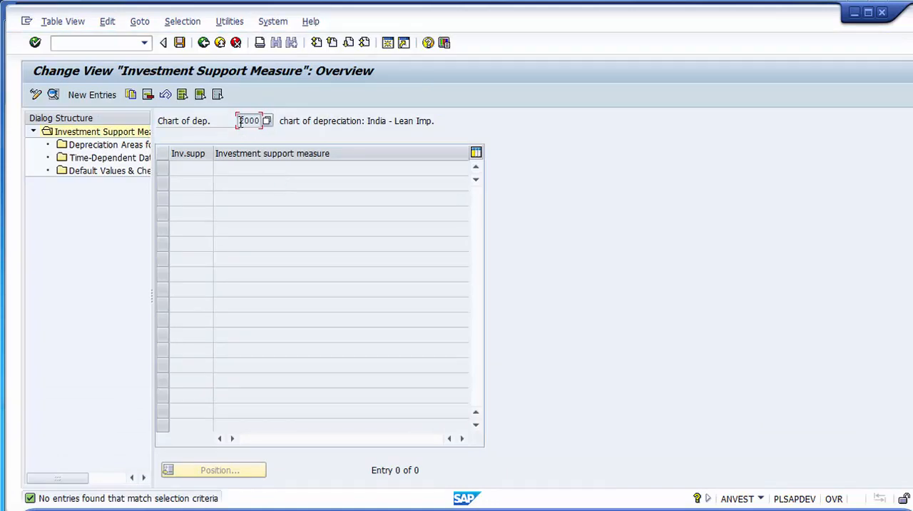
{"action": "left_click_drag", "start_coordinate": [238, 120], "coordinate": [260, 121]}
- Create a new investment support measure with key 01 and the description Investment for Project A
{"action": "left_click", "coordinate": [87, 99]}
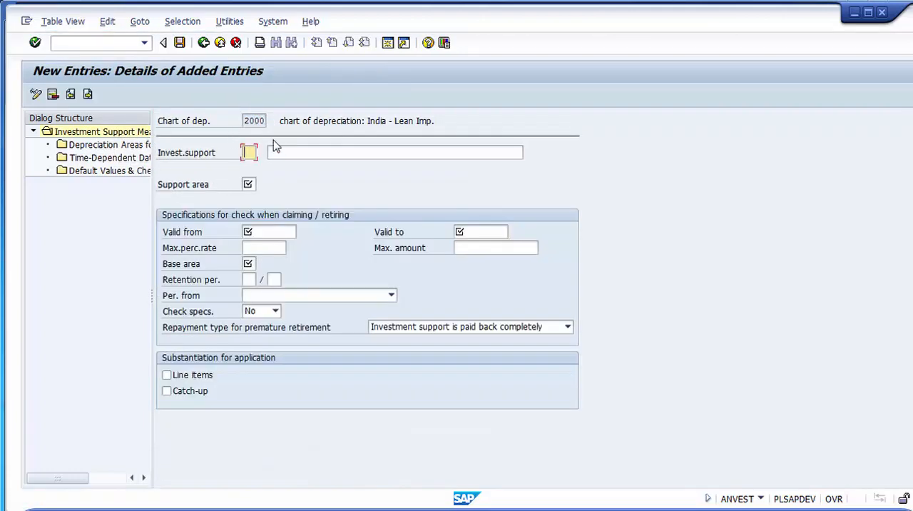
{"action": "left_click", "coordinate": [293, 149]}
{"action": "left_click", "coordinate": [250, 154]}
{"action": "type", "text": "01"}
{"action": "key", "text": "Tab"}
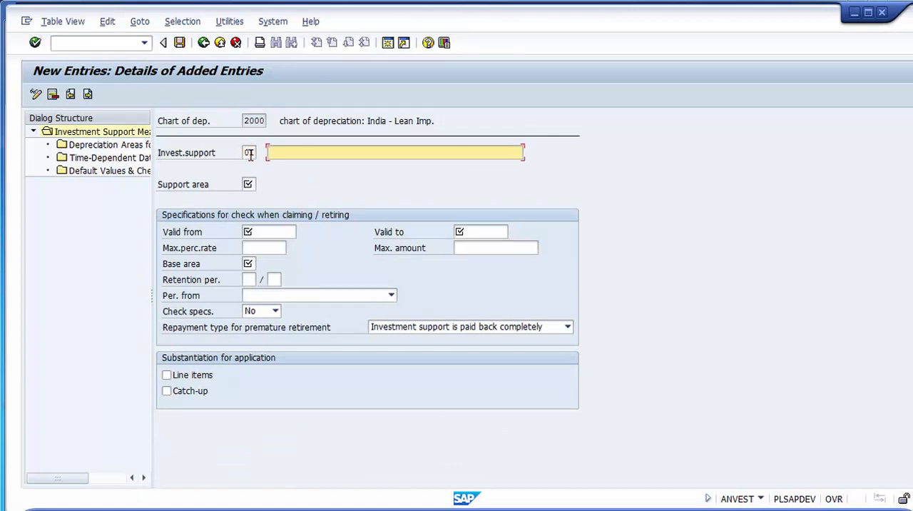
{"action": "type", "text": "Investment for Project "}
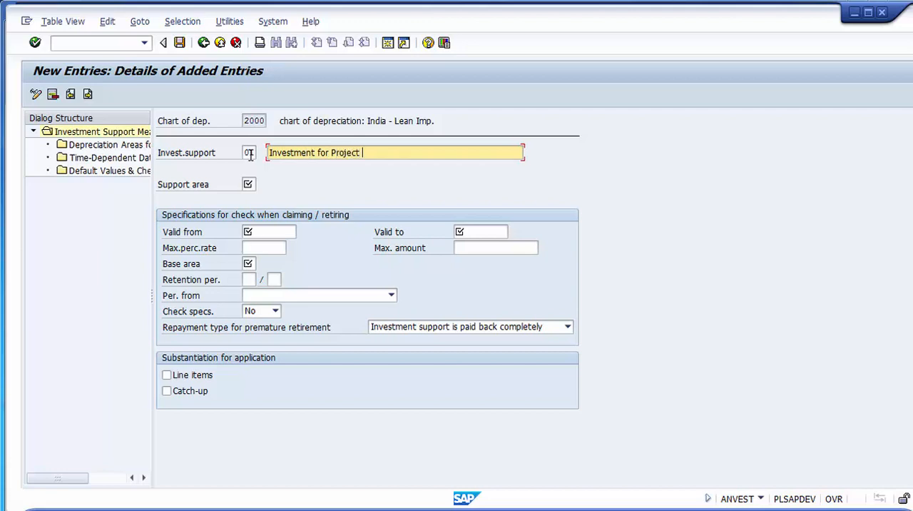
{"action": "type", "text": "A"}
- Look up the available depreciation areas and assign 01 Book depreciation as the measure's support area
{"action": "left_click", "coordinate": [248, 184]}
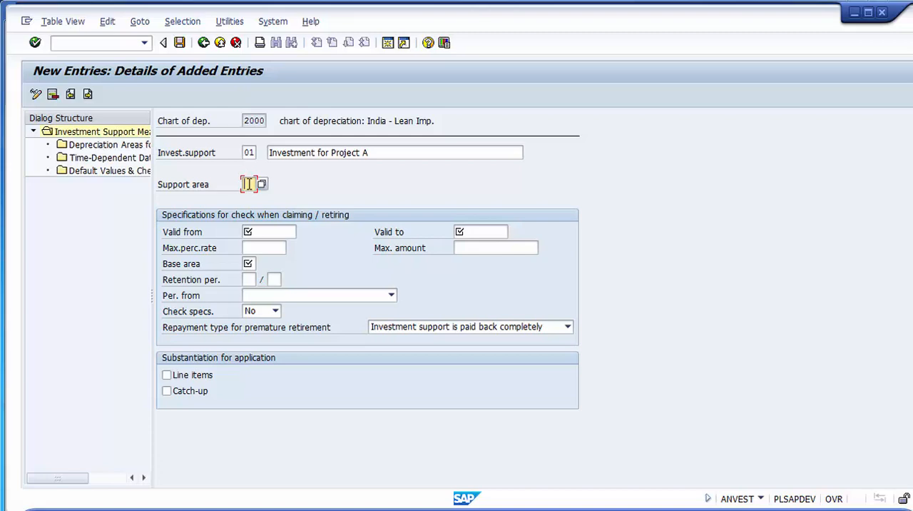
{"action": "key", "text": "F4"}
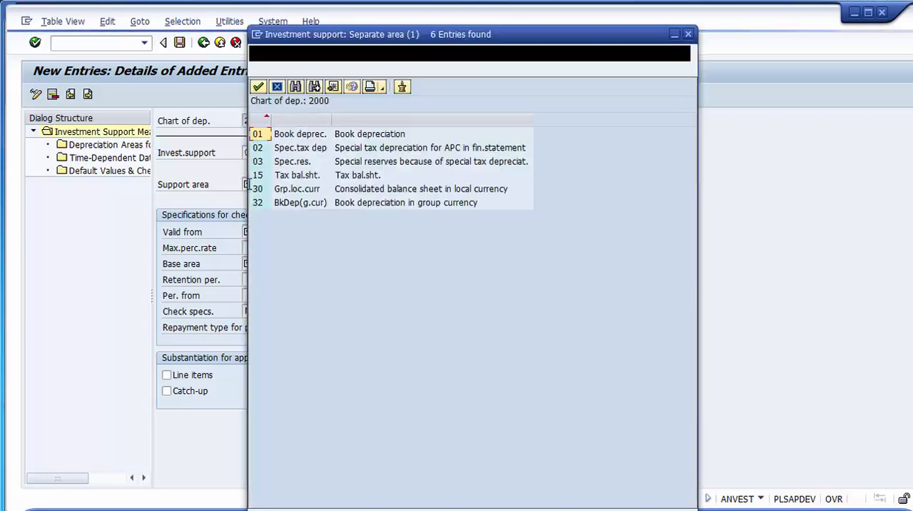
{"action": "key", "text": "Down"}
{"action": "key", "text": "Down"}
{"action": "key", "text": "Down"}
{"action": "key", "text": "Down"}
{"action": "key", "text": "Down"}
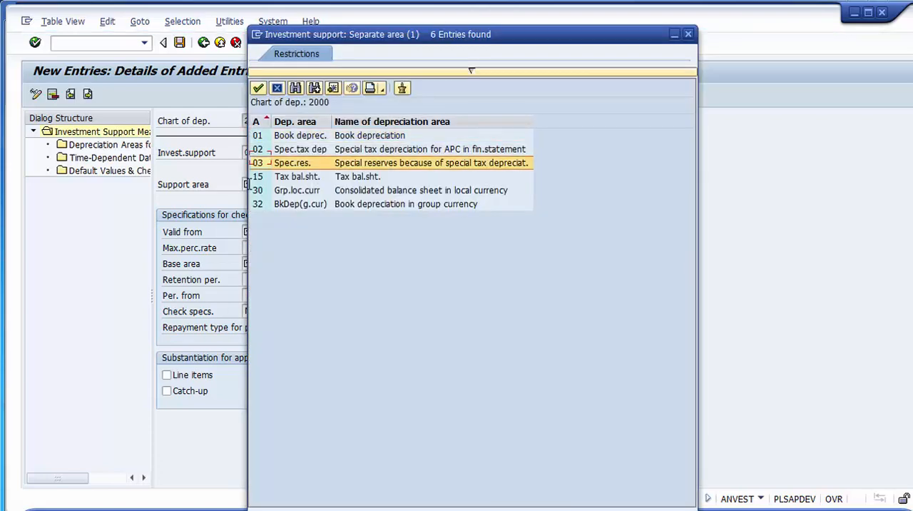
{"action": "key", "text": "Up"}
{"action": "key", "text": "Up"}
{"action": "key", "text": "Up"}
{"action": "key", "text": "Up"}
{"action": "key", "text": "Up"}
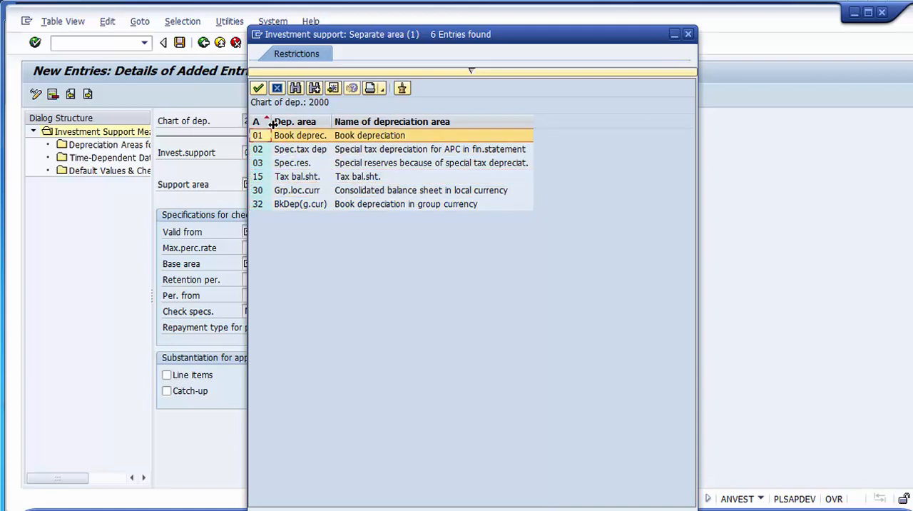
{"action": "left_click_drag", "start_coordinate": [271, 122], "coordinate": [296, 122]}
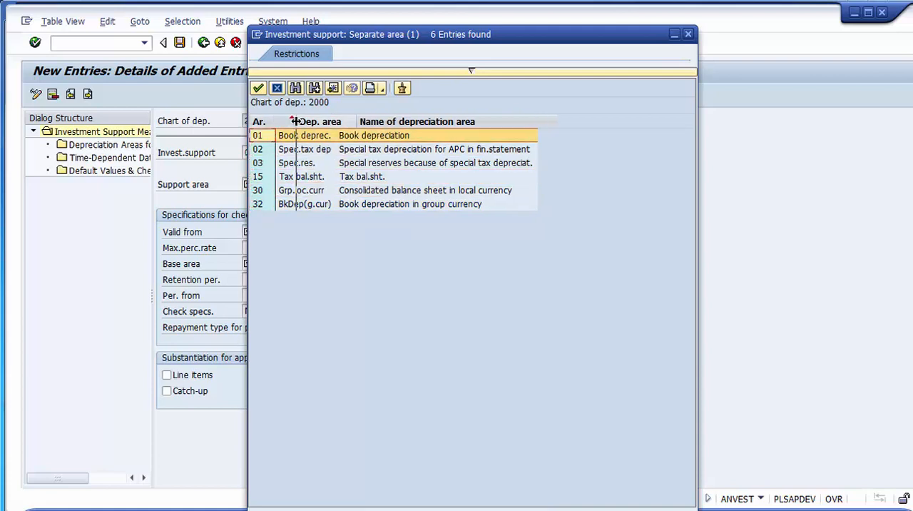
{"action": "left_click_drag", "start_coordinate": [362, 45], "coordinate": [500, 18]}
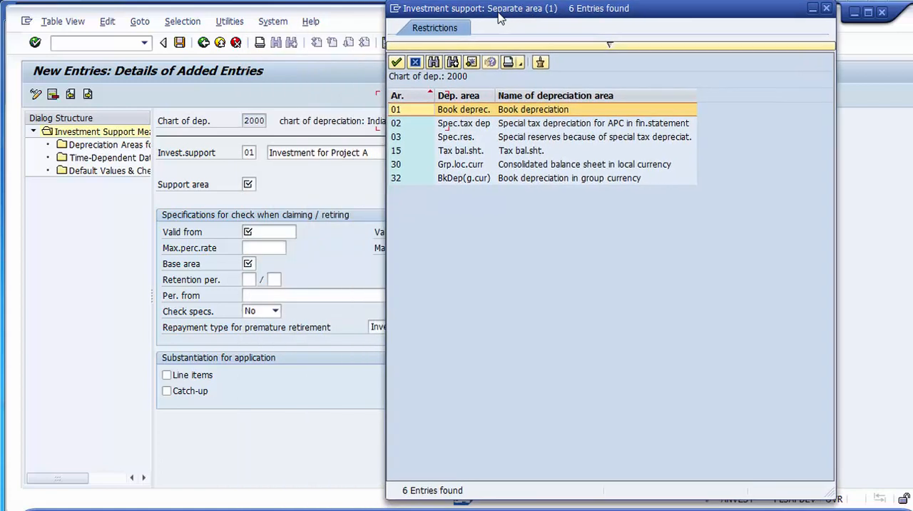
{"action": "double_click", "coordinate": [452, 110]}
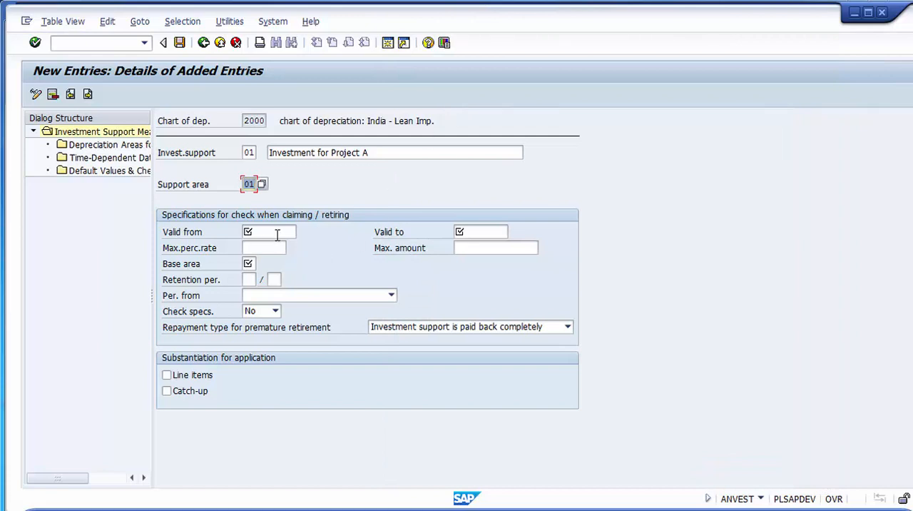
- Set the measure's validity period from 01042014 to 31032015
{"action": "left_click", "coordinate": [277, 233]}
{"action": "left_click", "coordinate": [266, 249]}
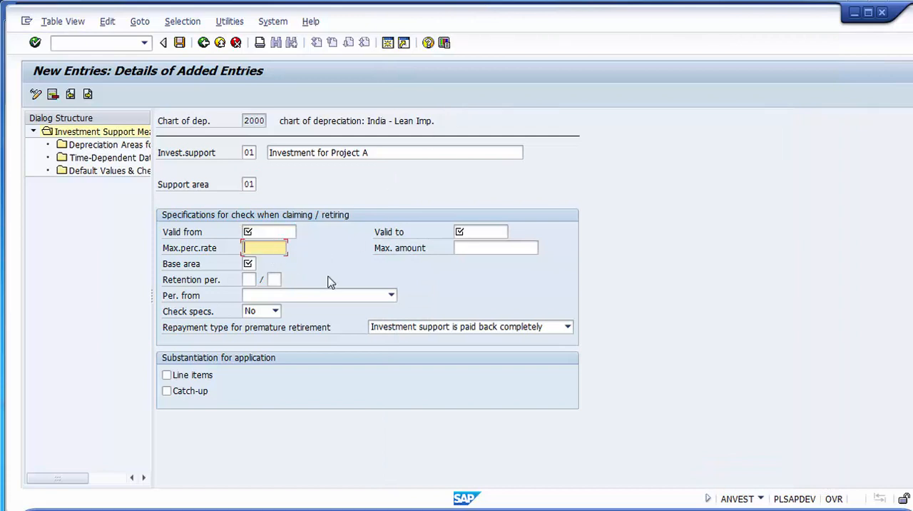
{"action": "left_click", "coordinate": [269, 234]}
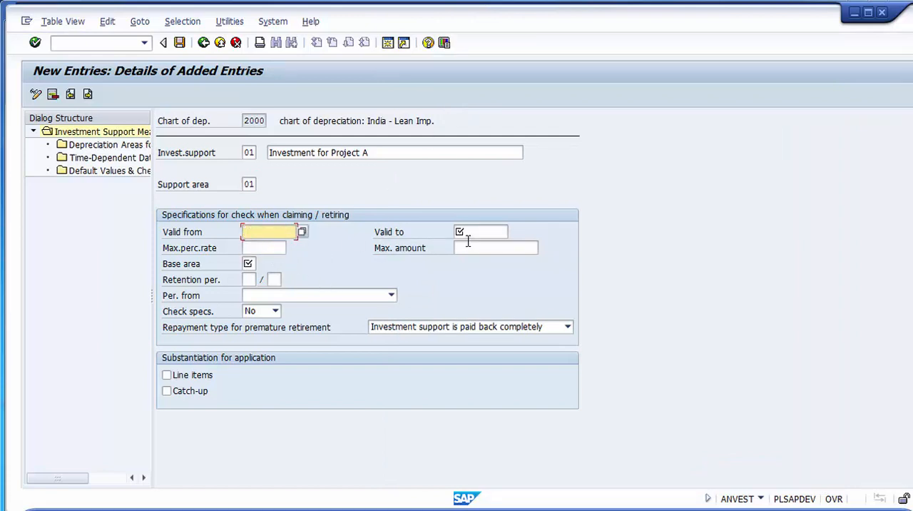
{"action": "left_click", "coordinate": [468, 245]}
{"action": "left_click", "coordinate": [265, 232]}
{"action": "type", "text": "01042014"}
{"action": "key", "text": "Tab"}
{"action": "type", "text": "31032015"}
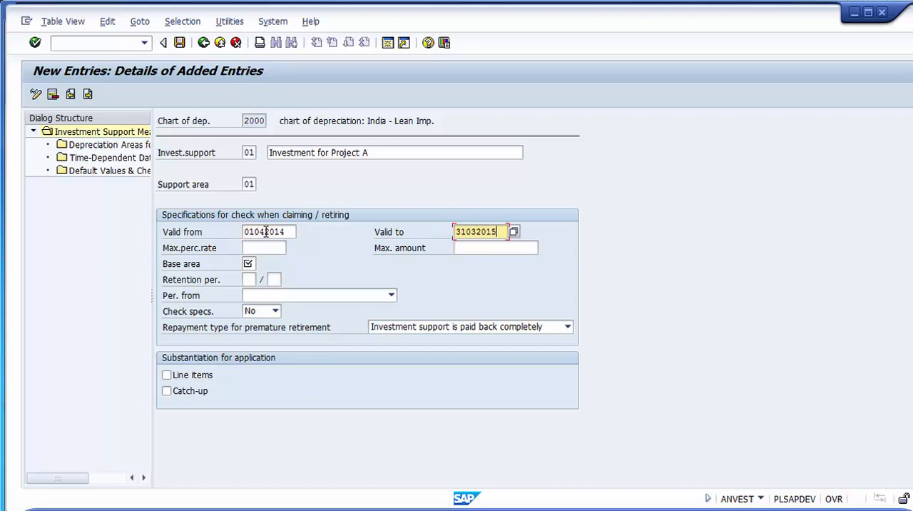
- Set the maximum percentage rate to 10 and the maximum amount to 100000
{"action": "left_click", "coordinate": [266, 247]}
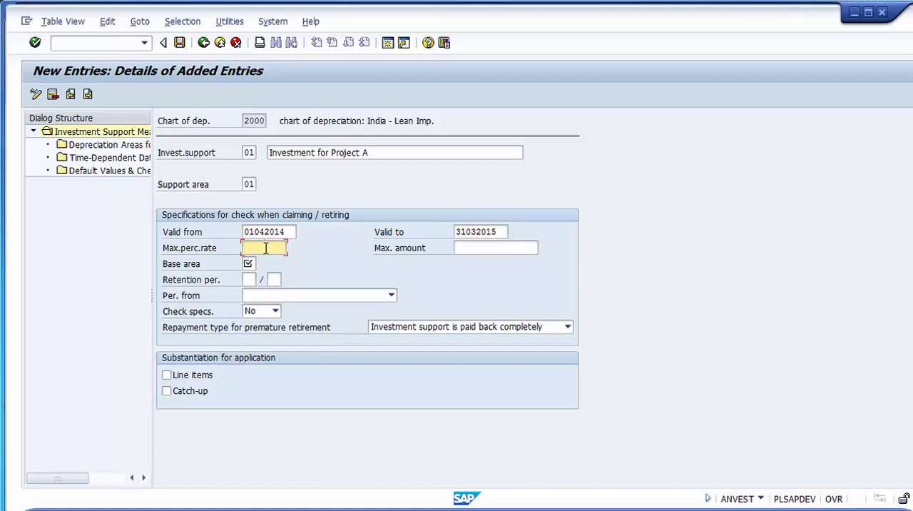
{"action": "type", "text": "10"}
{"action": "left_click", "coordinate": [473, 247]}
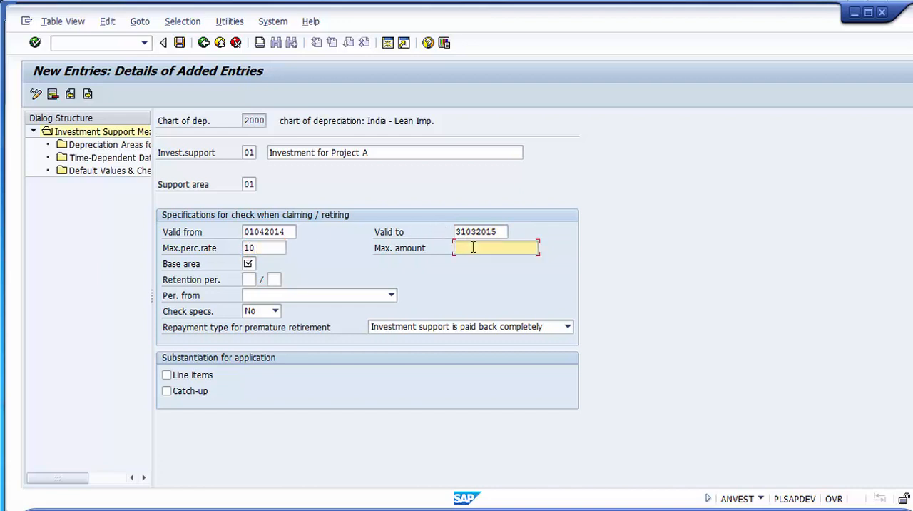
{"action": "type", "text": "100000"}
- Look up the depreciation areas and assign 01 Book depreciation as the measure's base area
{"action": "left_click", "coordinate": [250, 263]}
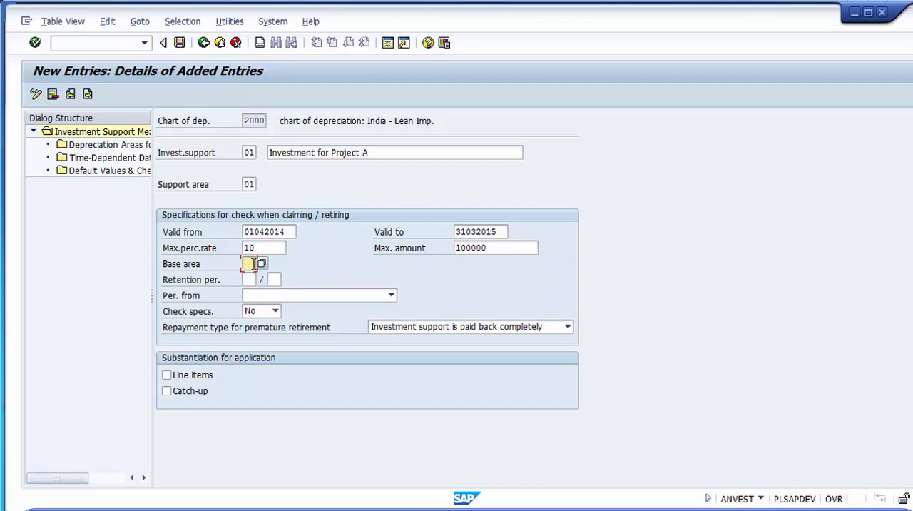
{"action": "key", "text": "F4"}
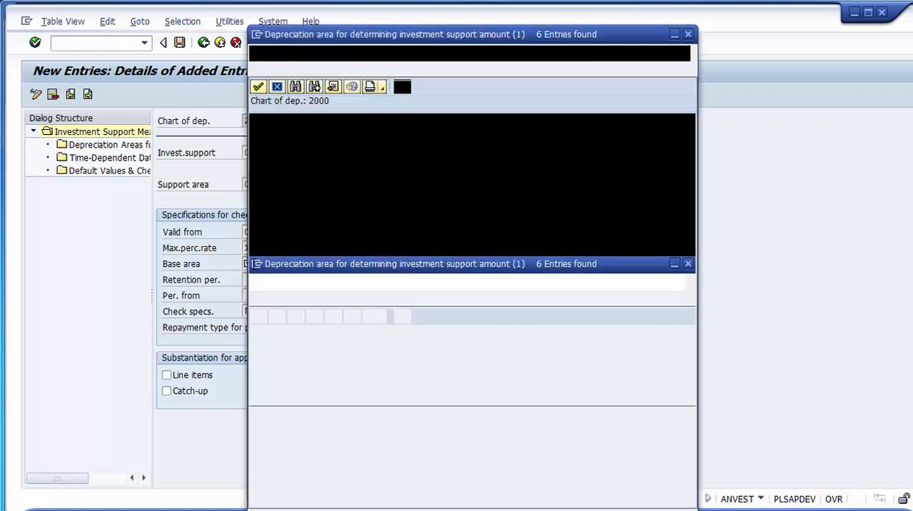
{"action": "key", "text": "Down"}
{"action": "key", "text": "Down"}
{"action": "key", "text": "Down"}
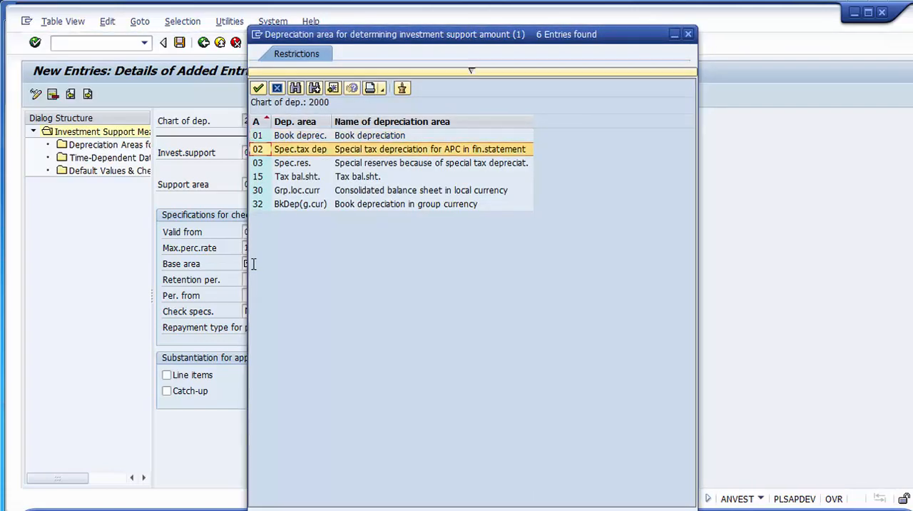
{"action": "key", "text": "Up"}
{"action": "key", "text": "Up"}
{"action": "key", "text": "Up"}
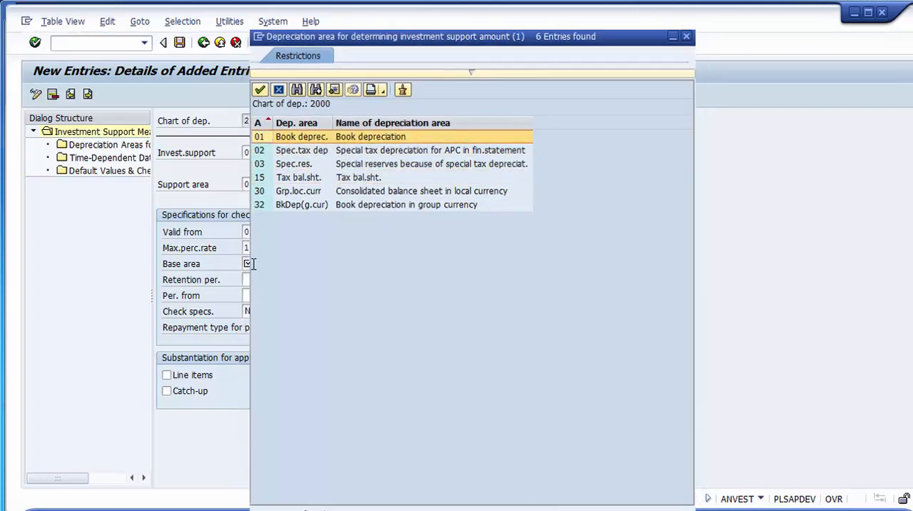
{"action": "key", "text": "Return"}
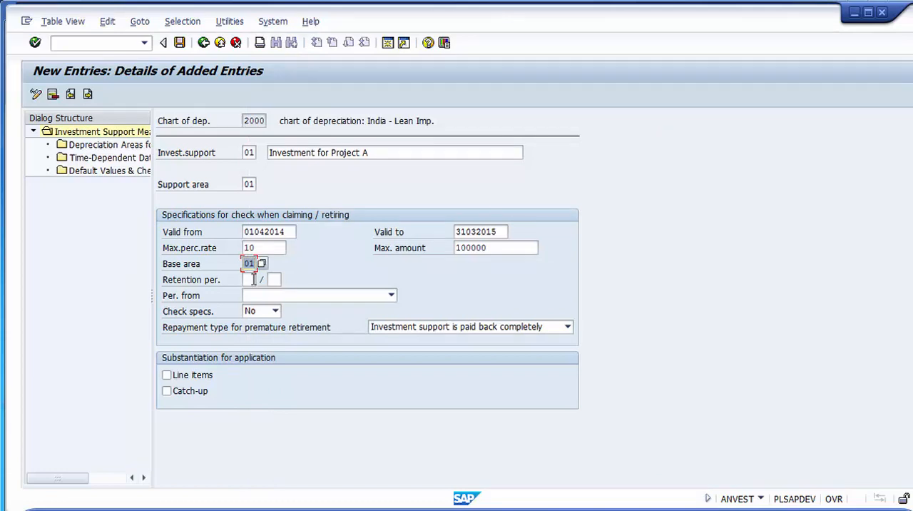
- Check for input help on the retention period, leave it blank, and start the period from the ordinary depreciation start date
{"action": "left_click", "coordinate": [251, 279]}
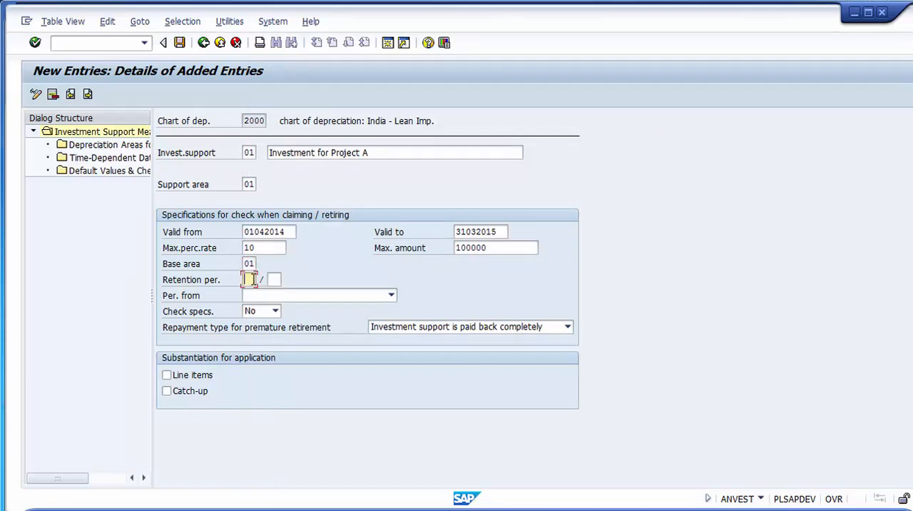
{"action": "left_click", "coordinate": [273, 279]}
{"action": "key", "text": "F4"}
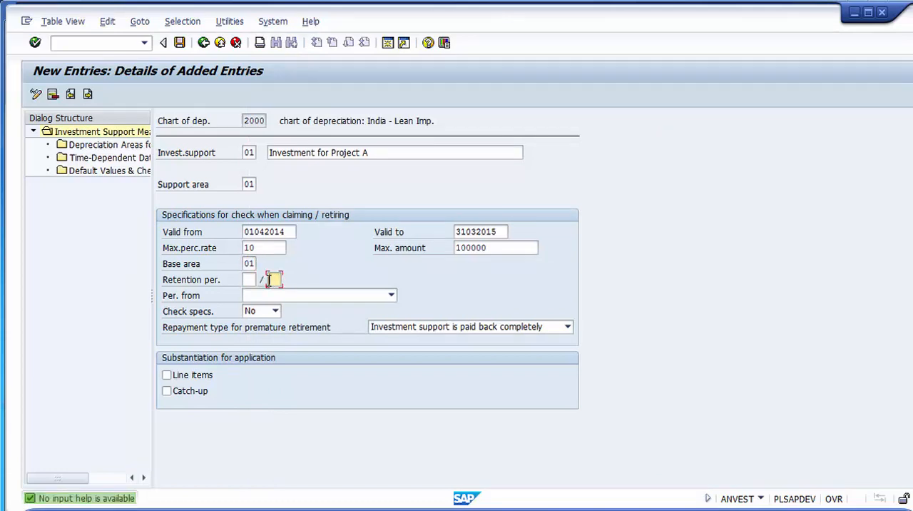
{"action": "left_click", "coordinate": [263, 296]}
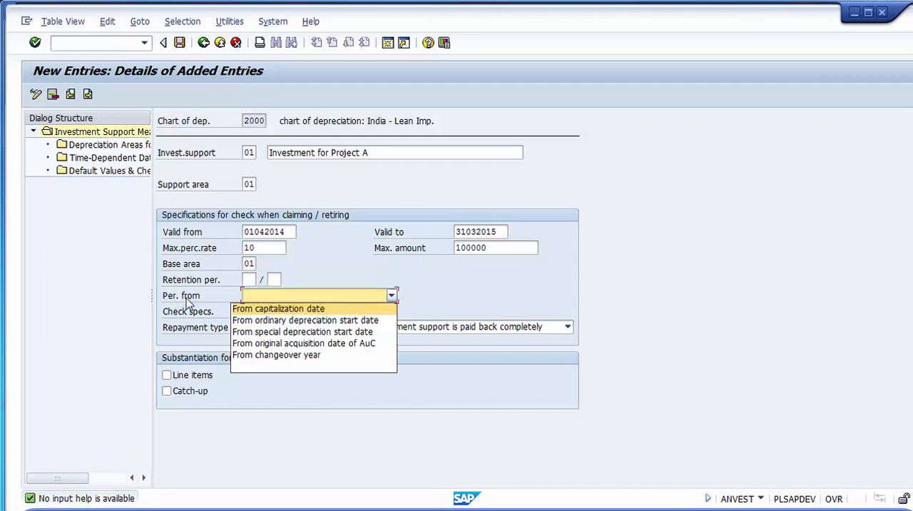
{"action": "left_click", "coordinate": [306, 322]}
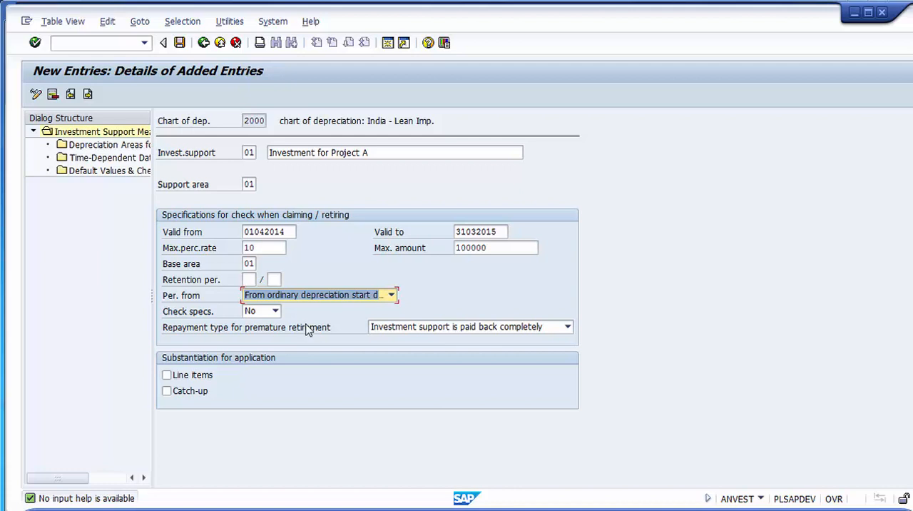
- Switch the measure's Check specs. setting to Yes and back to No
{"action": "left_click", "coordinate": [268, 314]}
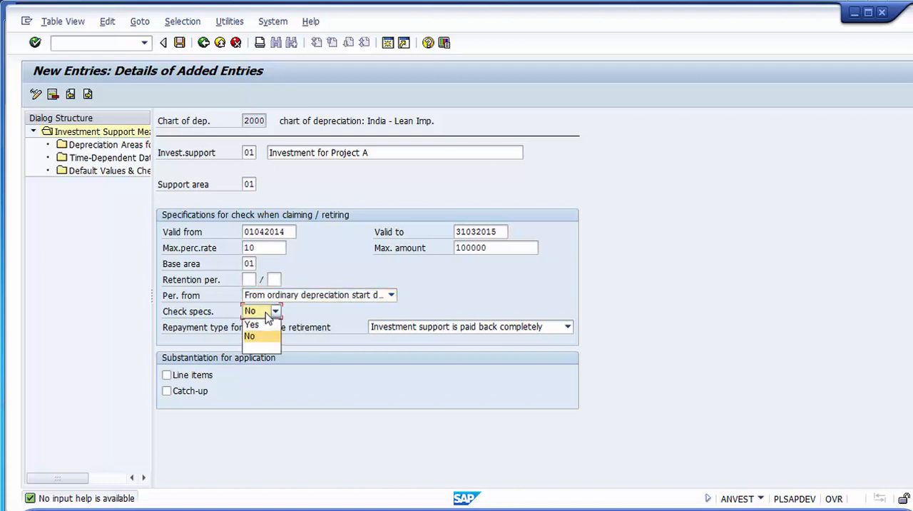
{"action": "left_click", "coordinate": [251, 325]}
{"action": "left_click", "coordinate": [261, 314]}
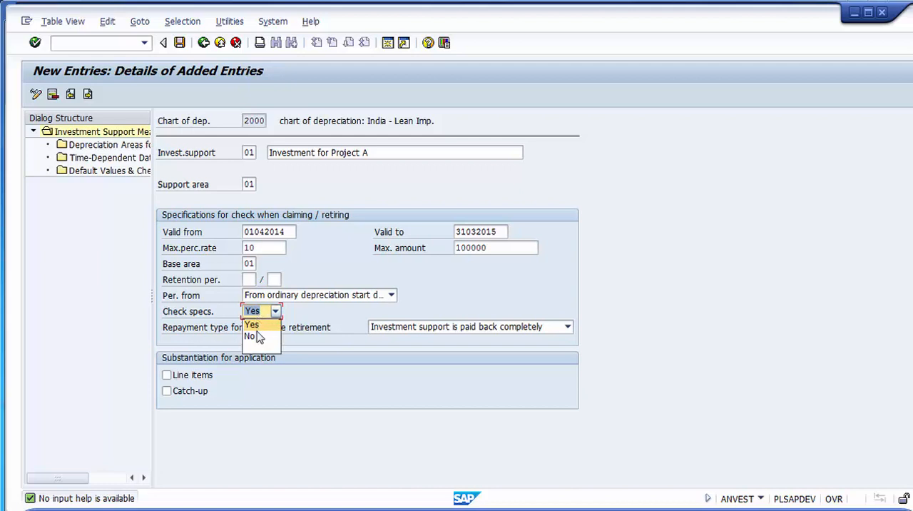
{"action": "left_click", "coordinate": [251, 336]}
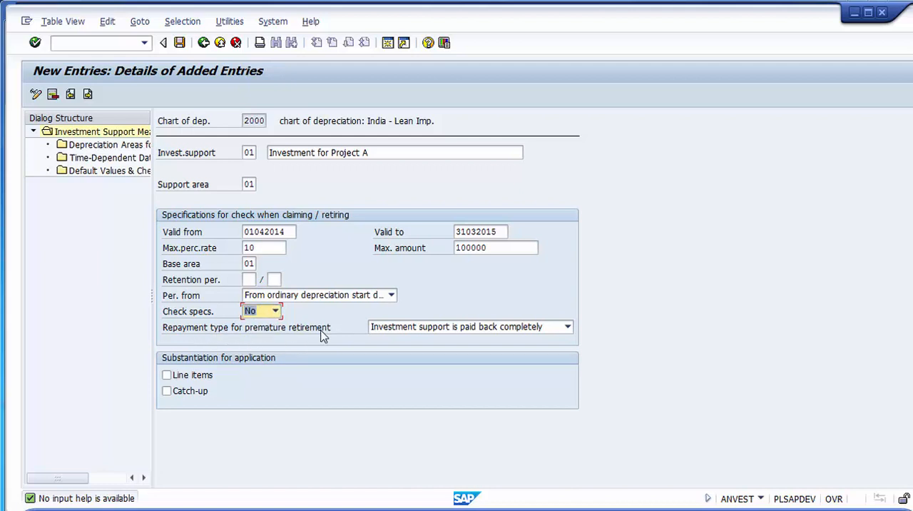
- Review the repayment types for premature retirement, keep Investment support is paid back completely, and try to save the measure
{"action": "left_click", "coordinate": [439, 330]}
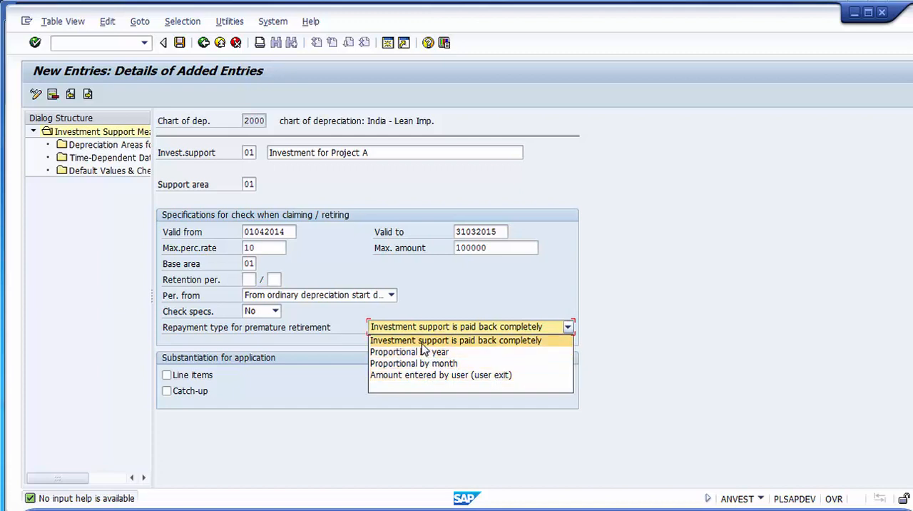
{"action": "left_click", "coordinate": [432, 384]}
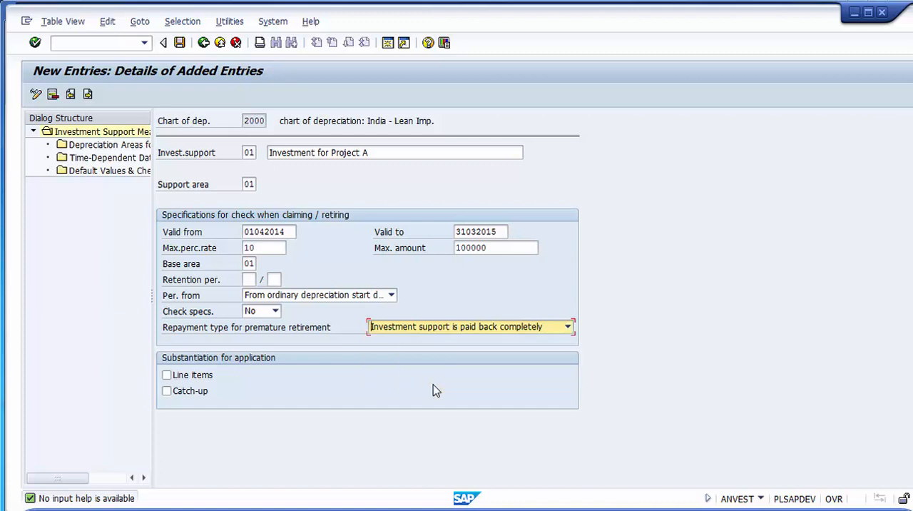
{"action": "left_click", "coordinate": [400, 329]}
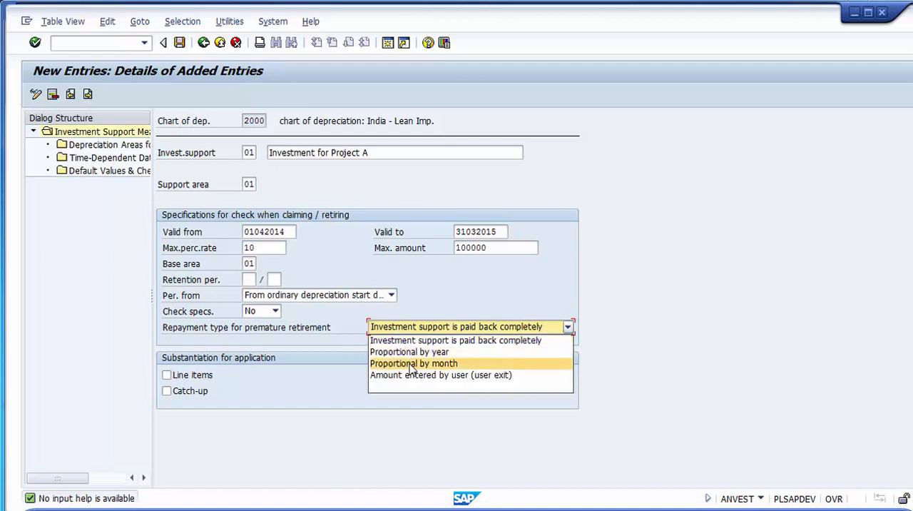
{"action": "left_click", "coordinate": [401, 340]}
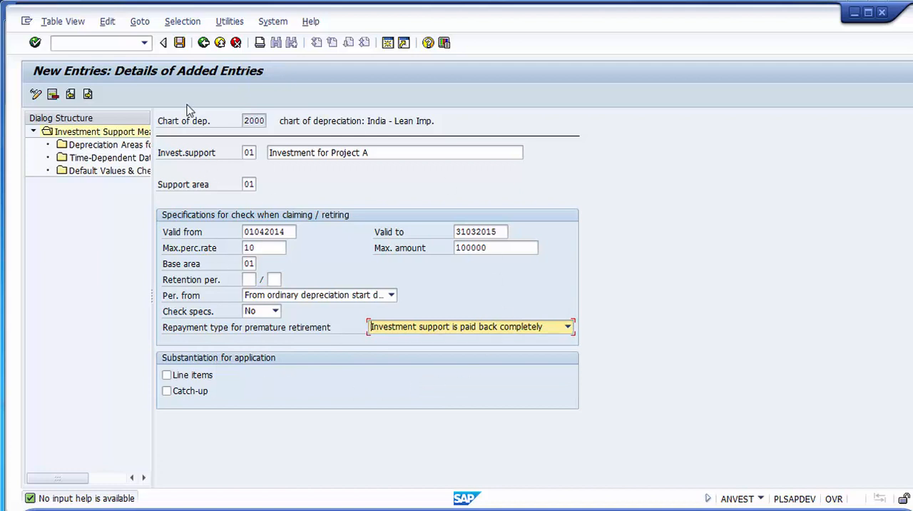
{"action": "left_click", "coordinate": [179, 44]}
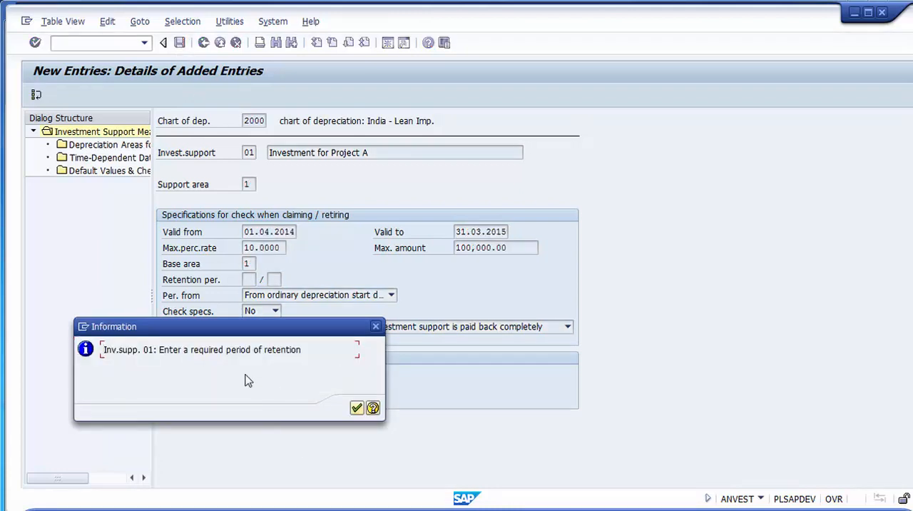
- Read the notice and the error list for investment support measure 01, and return to its details
{"action": "left_click_drag", "start_coordinate": [191, 337], "coordinate": [561, 122]}
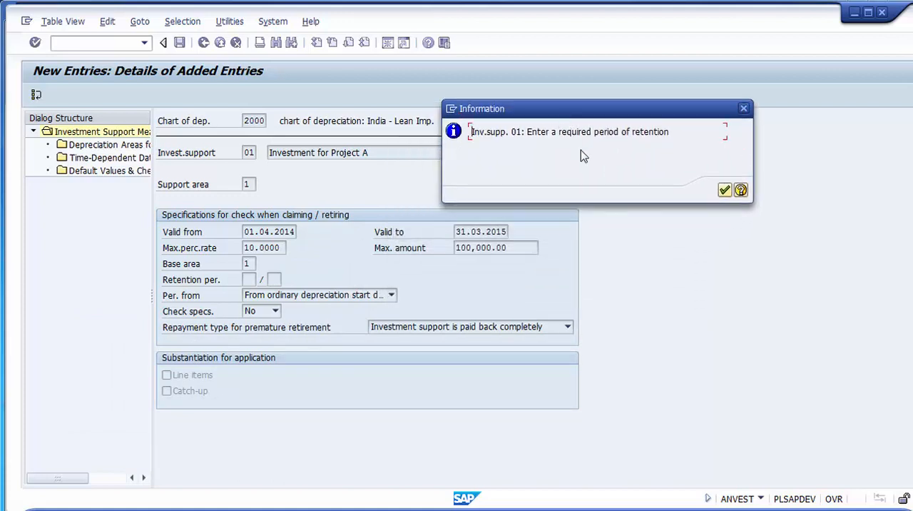
{"action": "left_click", "coordinate": [722, 194]}
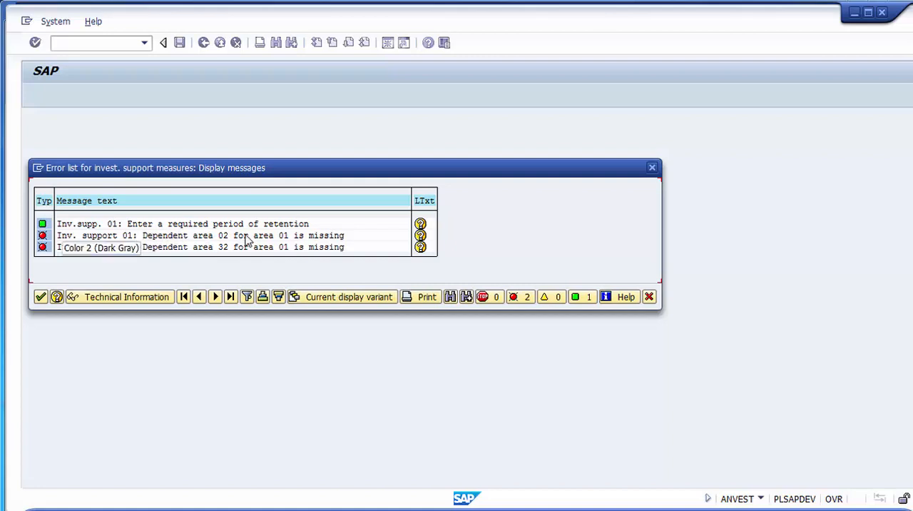
{"action": "left_click", "coordinate": [220, 236]}
{"action": "left_click", "coordinate": [221, 247]}
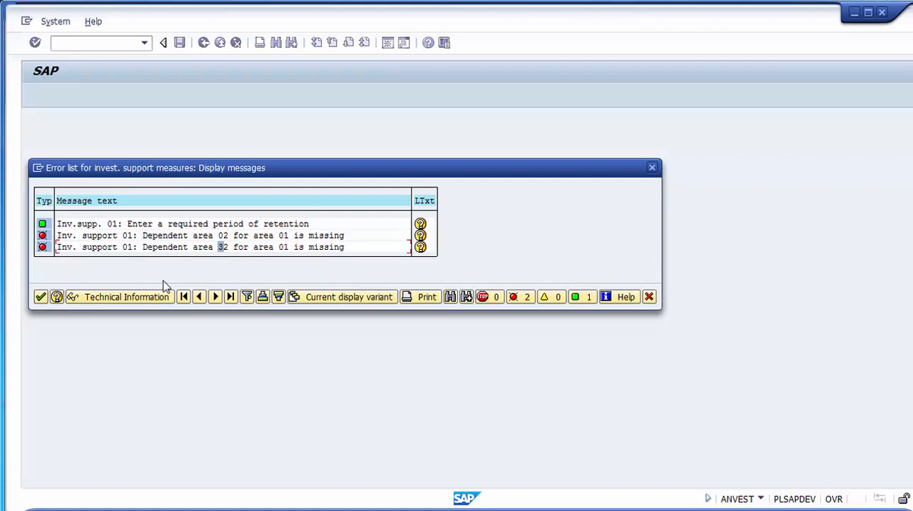
{"action": "left_click", "coordinate": [41, 297]}
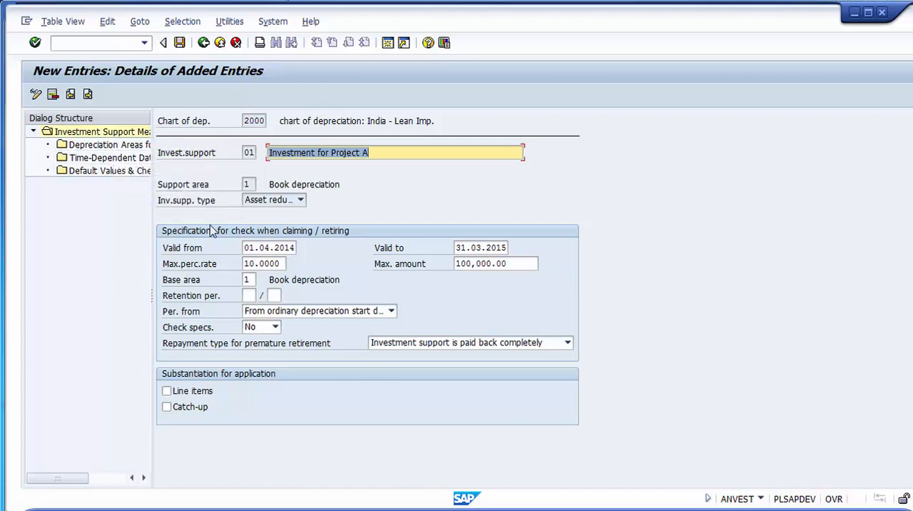
- Add area 02 Special tax depreciation to the measure's APC reduction areas, try to save, and read the error list
{"action": "left_click", "coordinate": [92, 147]}
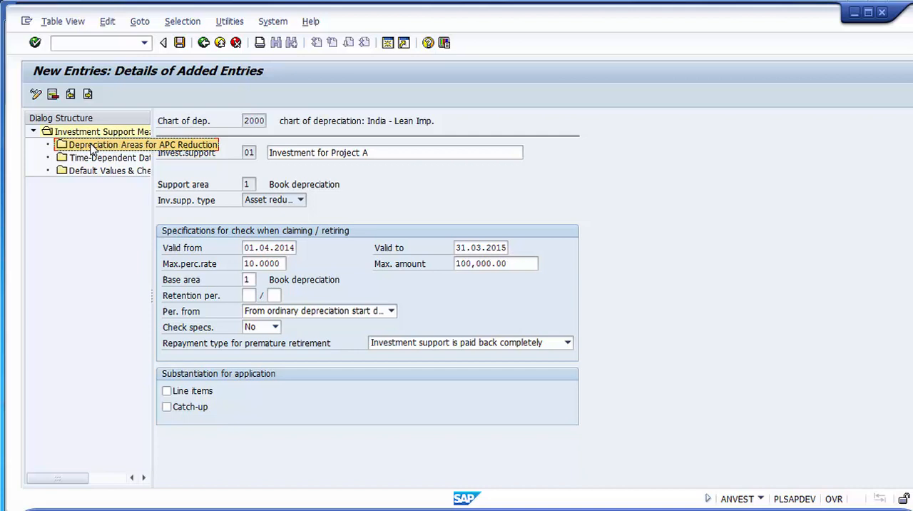
{"action": "double_click", "coordinate": [91, 147]}
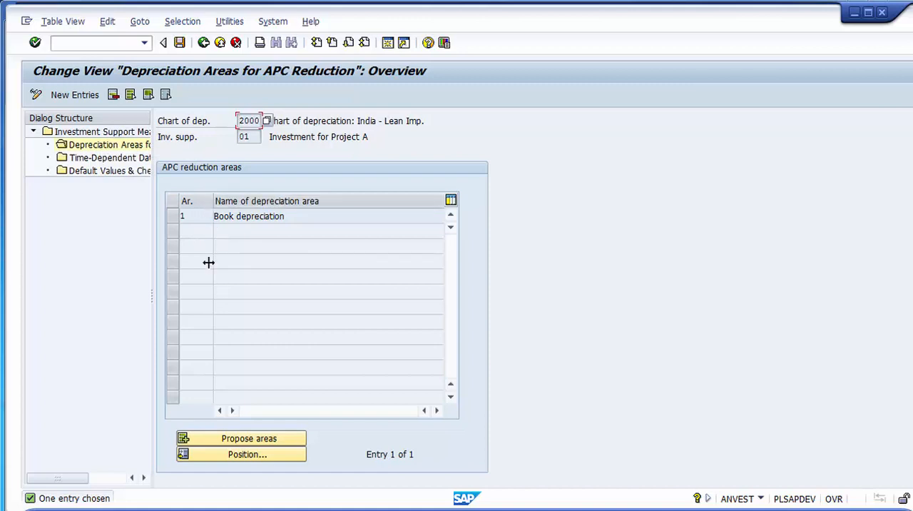
{"action": "left_click", "coordinate": [80, 97]}
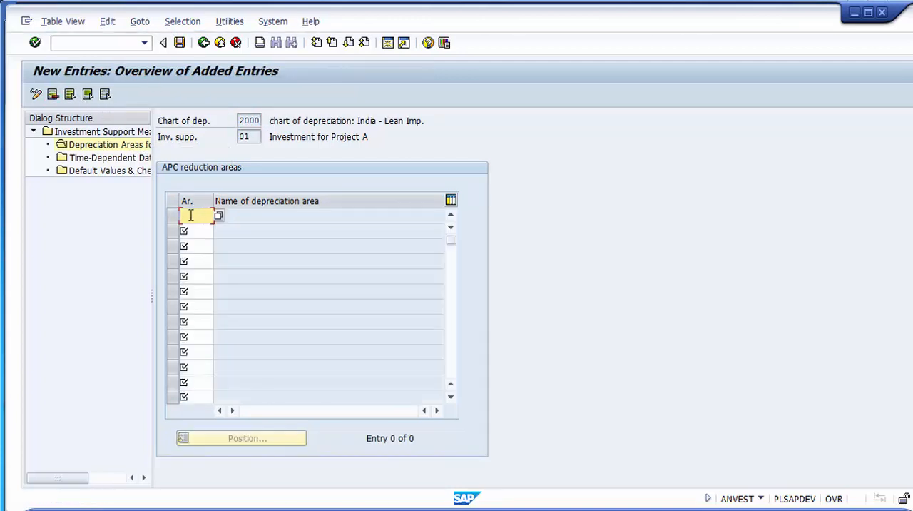
{"action": "key", "text": "F4"}
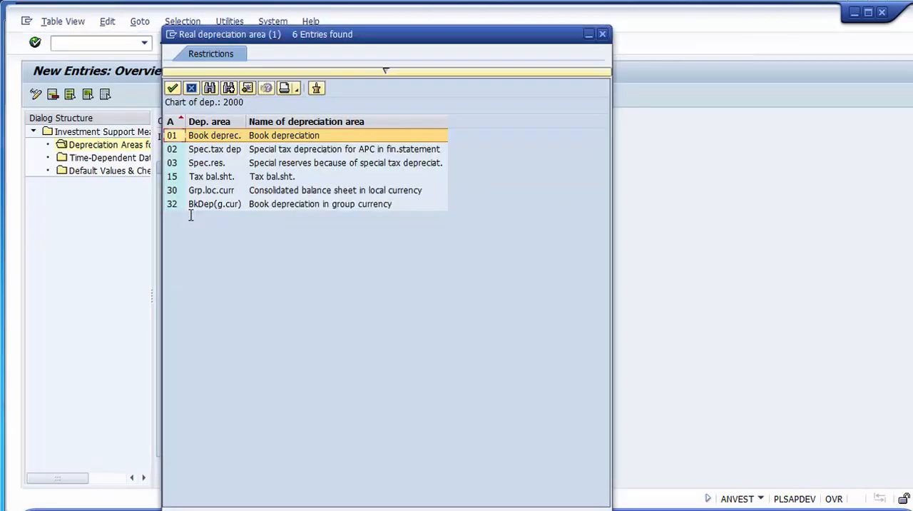
{"action": "key", "text": "Down"}
{"action": "key", "text": "Return"}
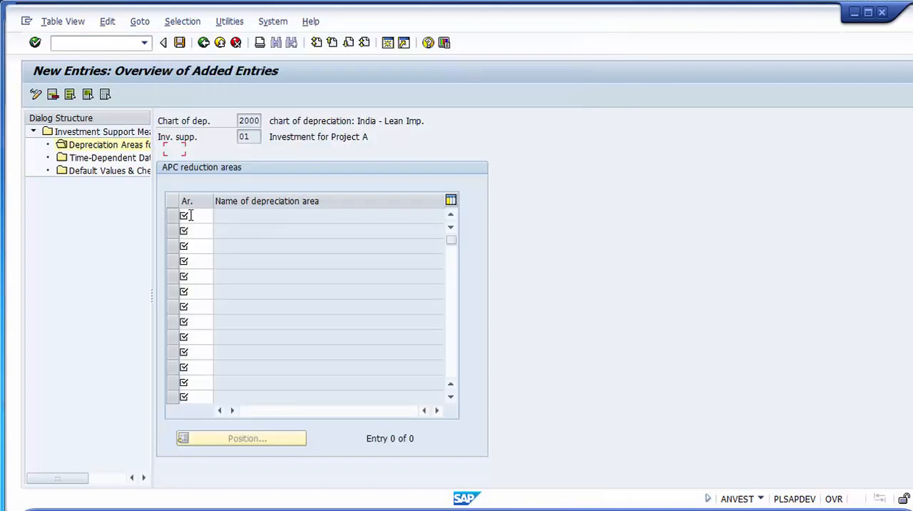
{"action": "key", "text": "Return"}
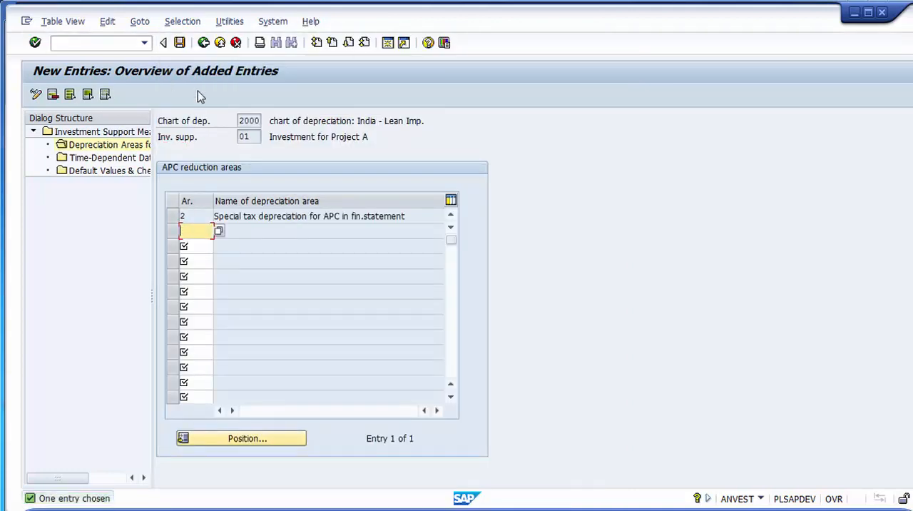
{"action": "left_click", "coordinate": [179, 43]}
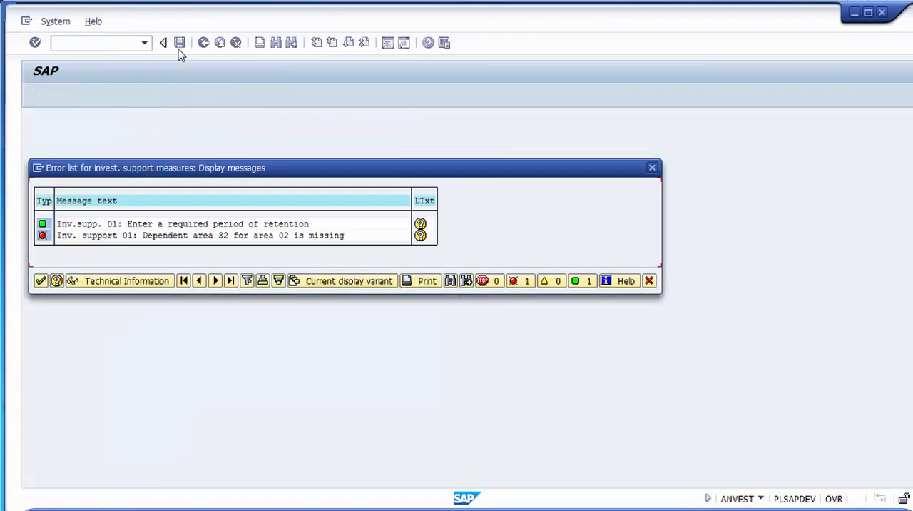
{"action": "left_click", "coordinate": [221, 238]}
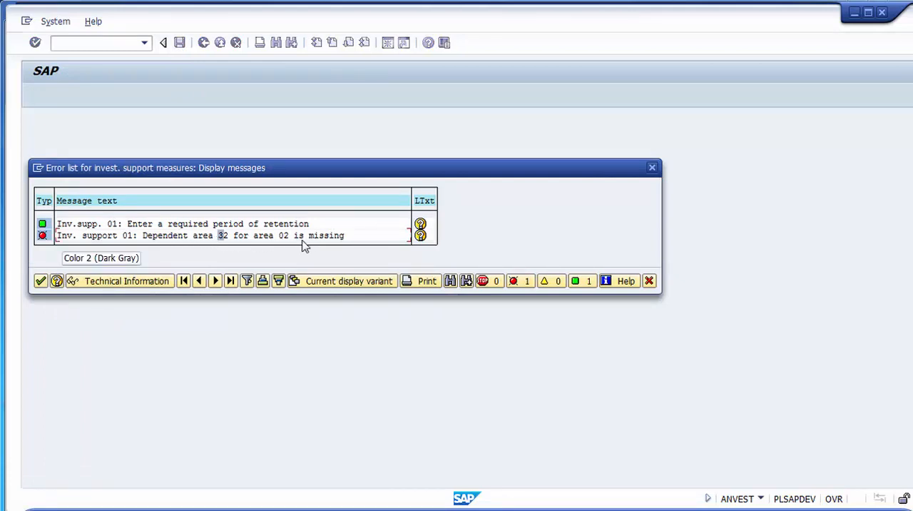
{"action": "left_click", "coordinate": [41, 281]}
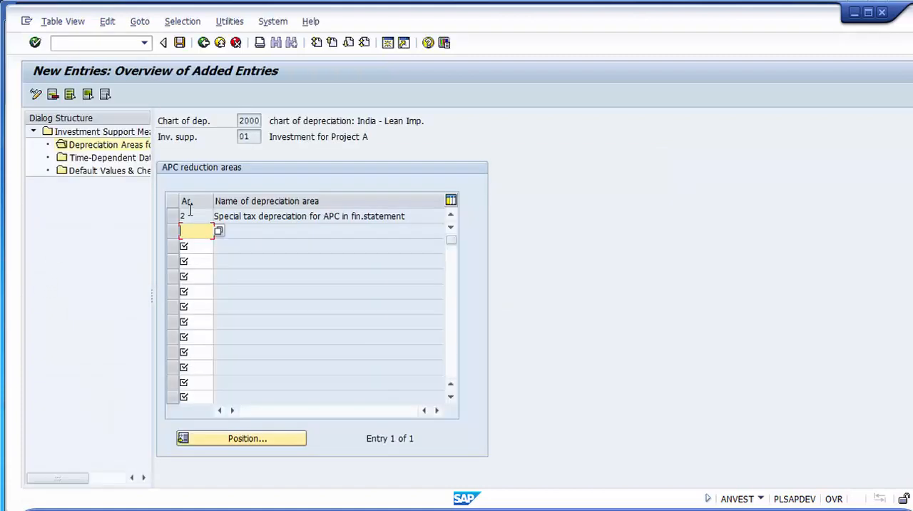
- Add area 32 Book depreciation in group currency to the APC reduction areas and save under the proposed customizing request
{"action": "type", "text": "32"}
{"action": "key", "text": "Return"}
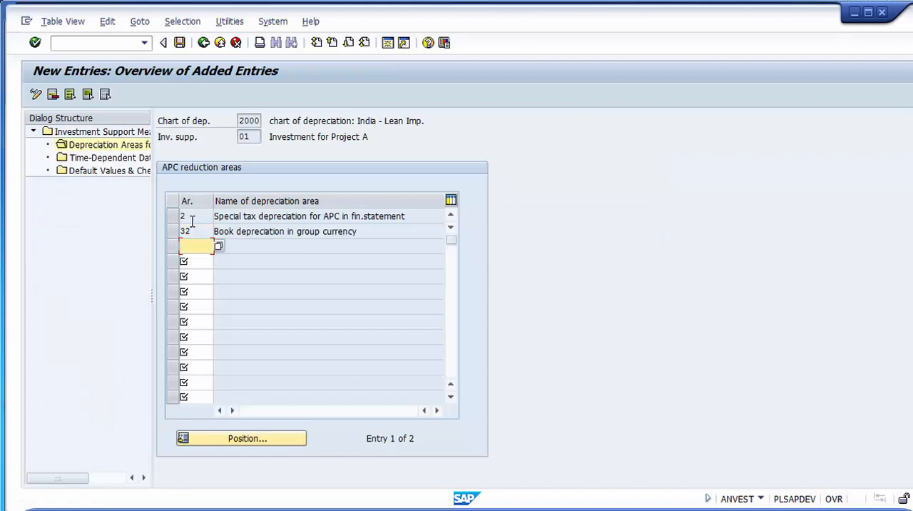
{"action": "left_click", "coordinate": [180, 44]}
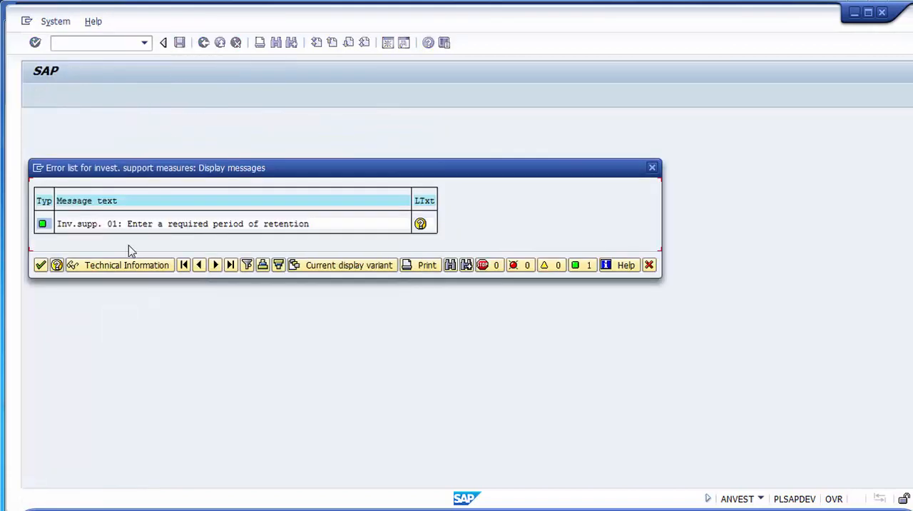
{"action": "left_click", "coordinate": [42, 266]}
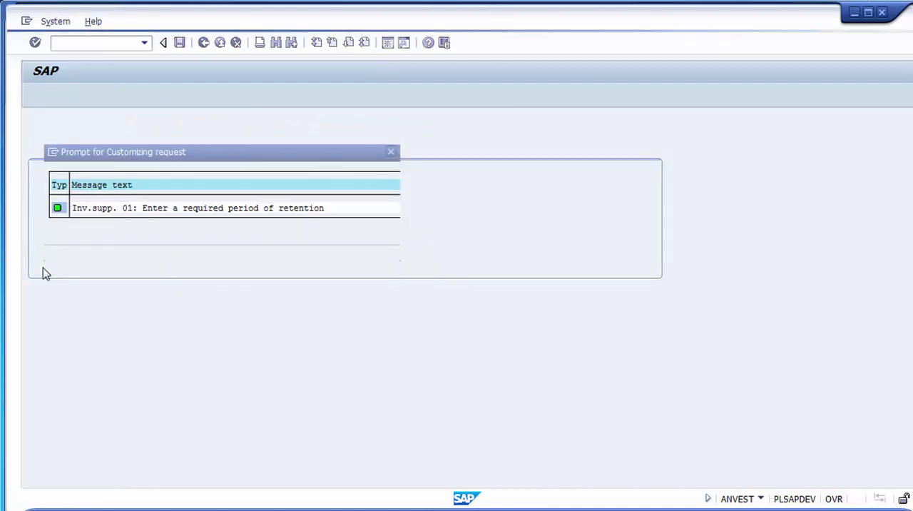
{"action": "left_click", "coordinate": [223, 249]}
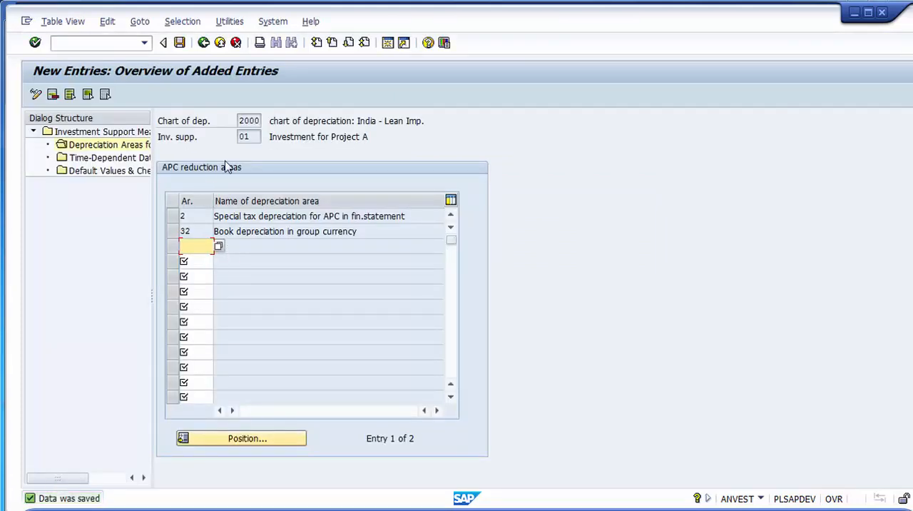
- Review the time-dependent data and the default values and check specifications of measure 01
{"action": "left_click", "coordinate": [242, 136]}
{"action": "double_click", "coordinate": [241, 135]}
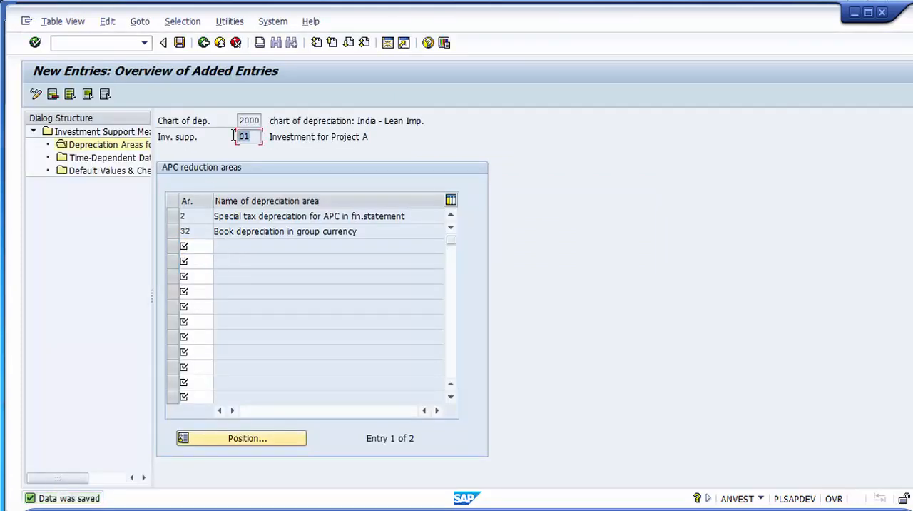
{"action": "left_click_drag", "start_coordinate": [368, 137], "coordinate": [328, 136]}
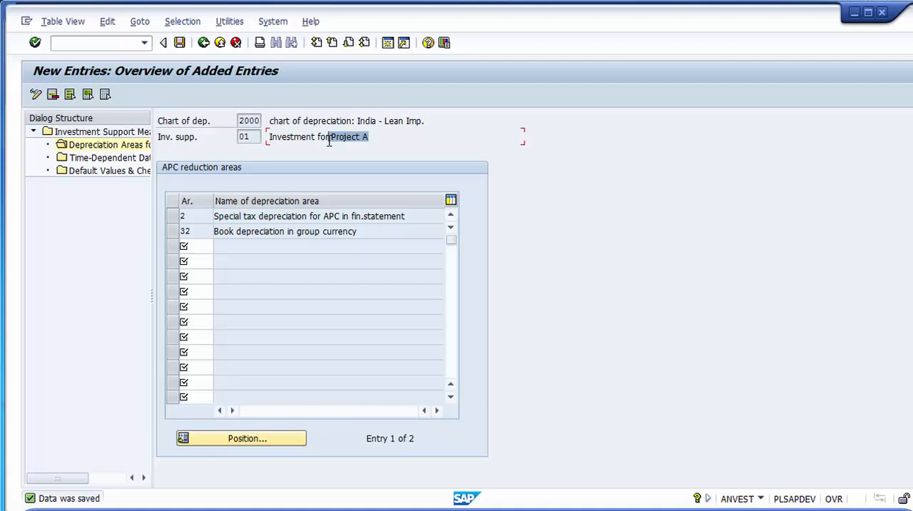
{"action": "left_click", "coordinate": [95, 159]}
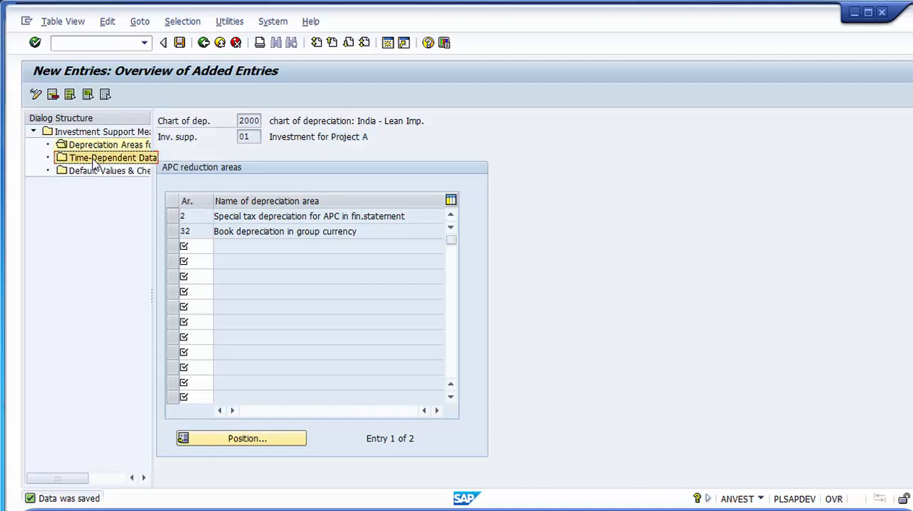
{"action": "double_click", "coordinate": [130, 162]}
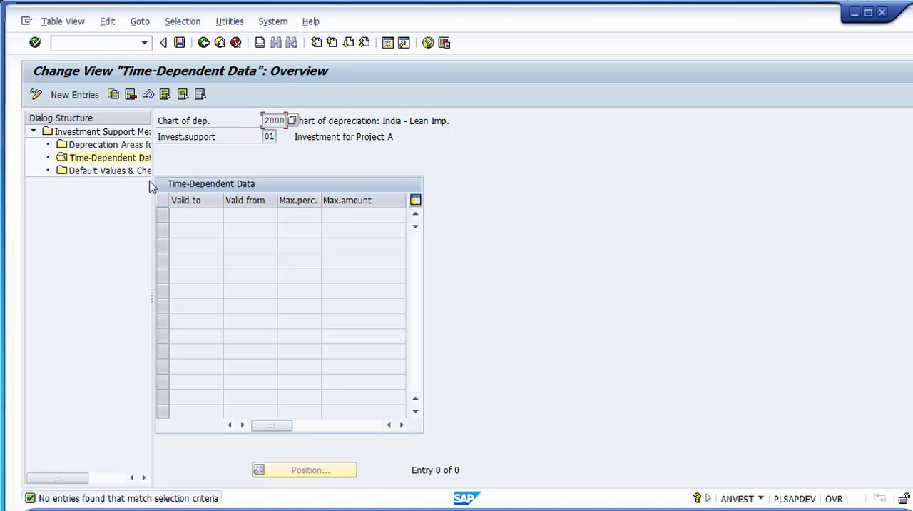
{"action": "left_click", "coordinate": [118, 173]}
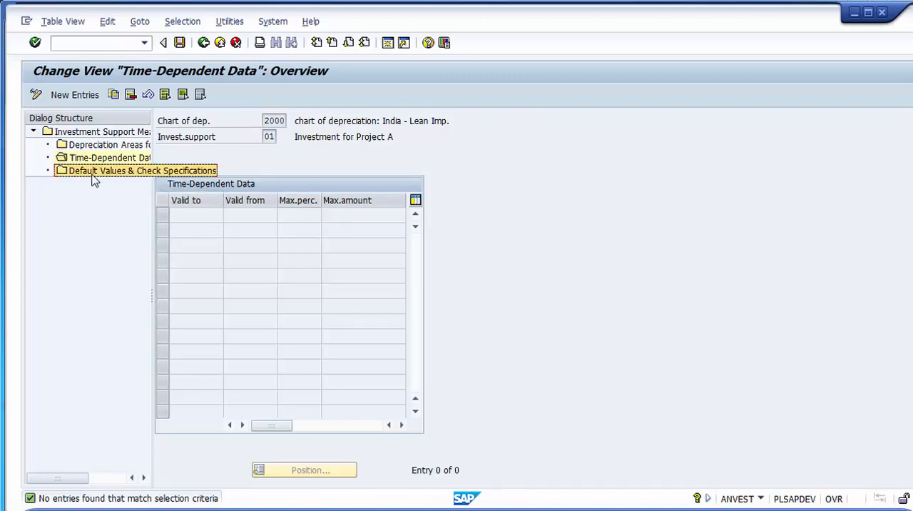
{"action": "double_click", "coordinate": [92, 175]}
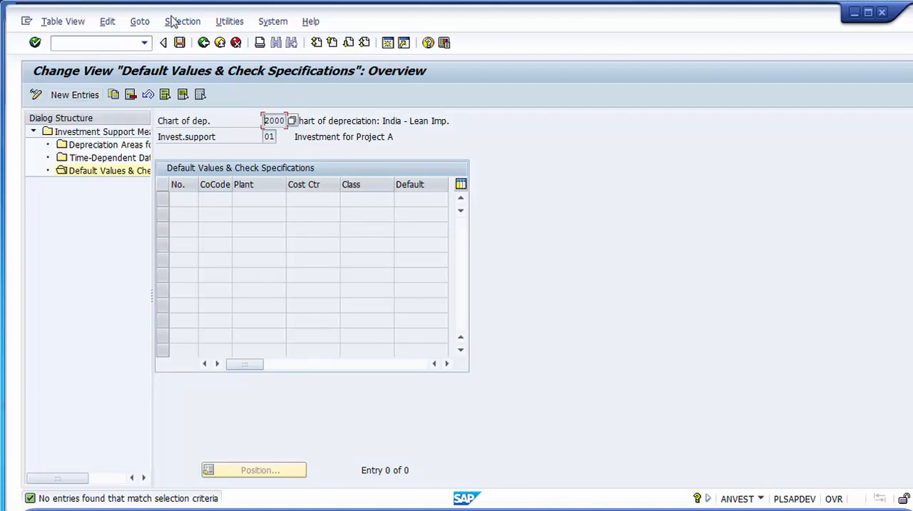
- Save measure 01 again and return to the investment support activity selection
{"action": "left_click", "coordinate": [179, 43]}
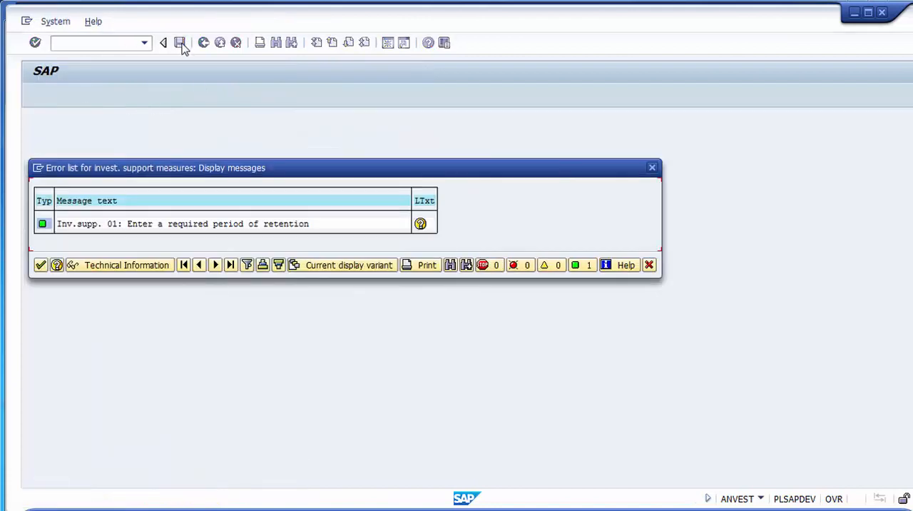
{"action": "left_click", "coordinate": [41, 265]}
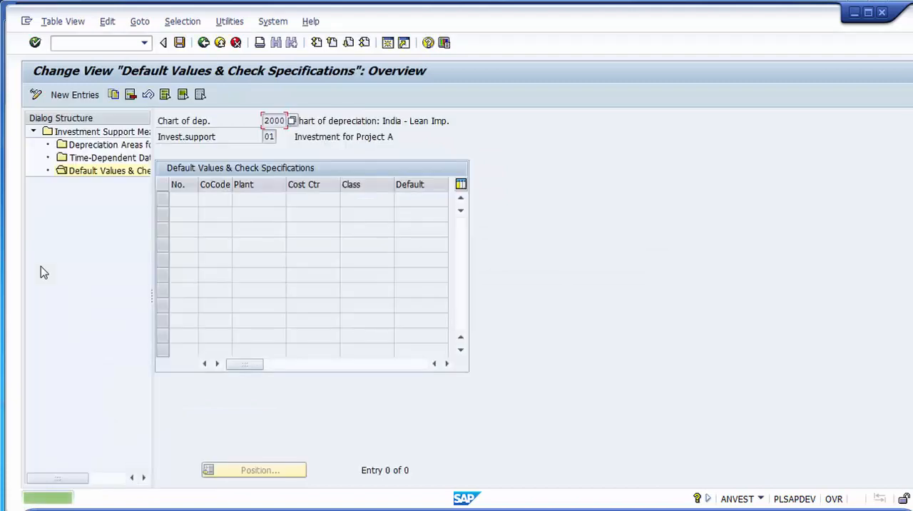
{"action": "left_click", "coordinate": [204, 44]}
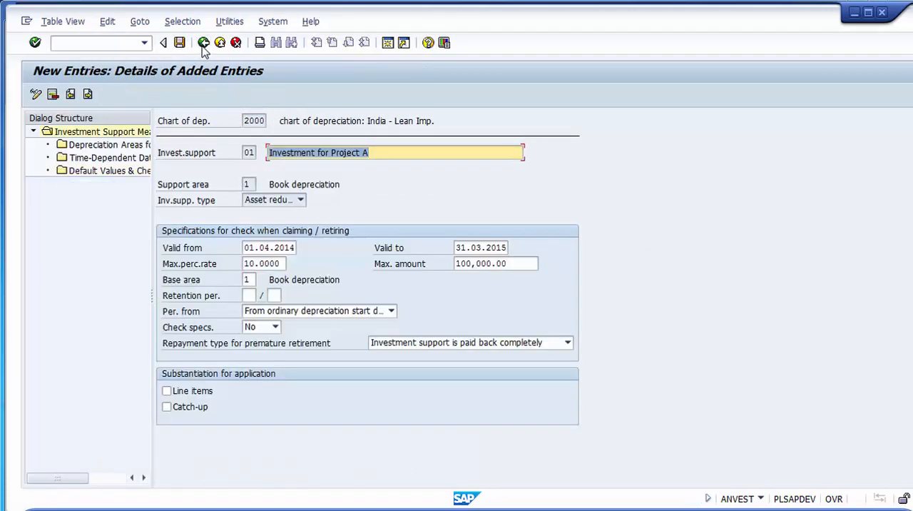
{"action": "left_click", "coordinate": [203, 44]}
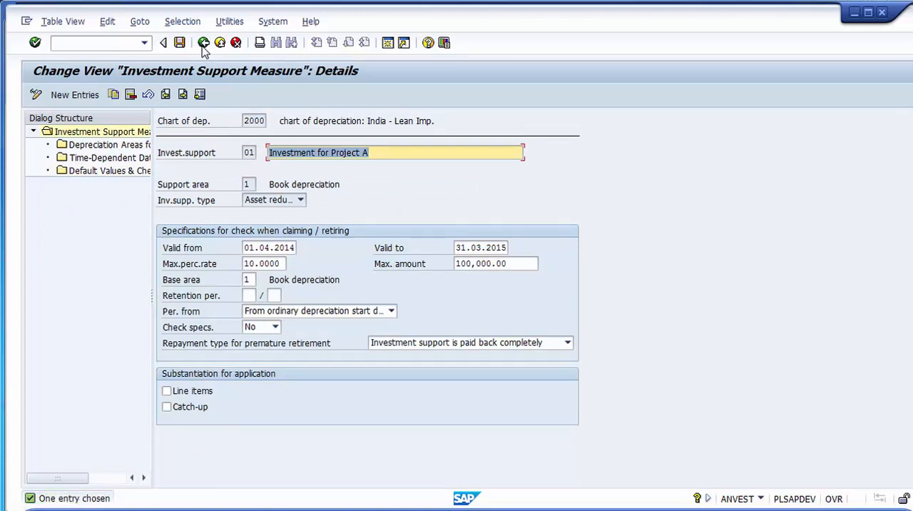
{"action": "left_click", "coordinate": [203, 43]}
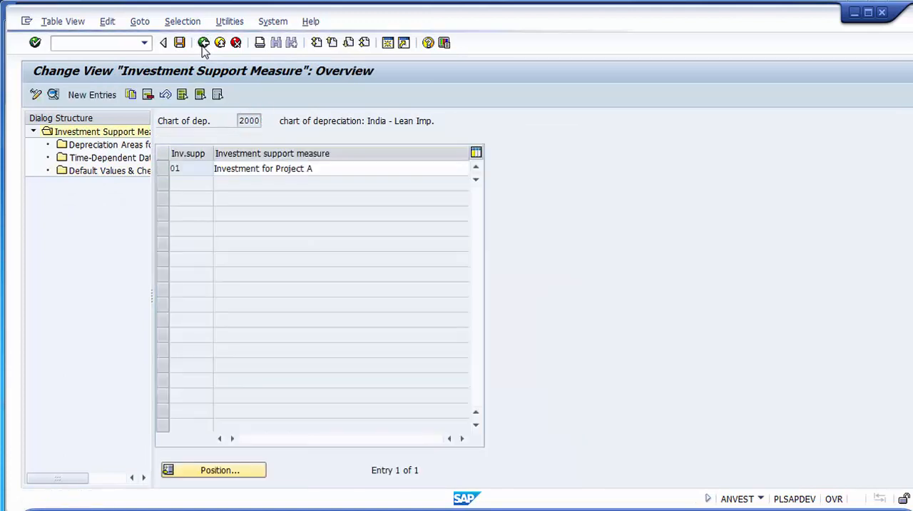
{"action": "left_click", "coordinate": [203, 43]}
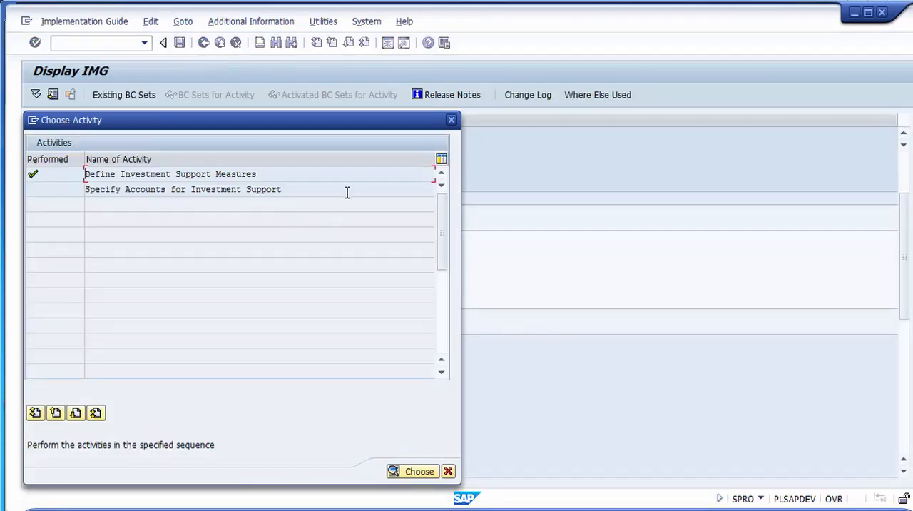
{"action": "left_click_drag", "start_coordinate": [346, 191], "coordinate": [3, 219]}
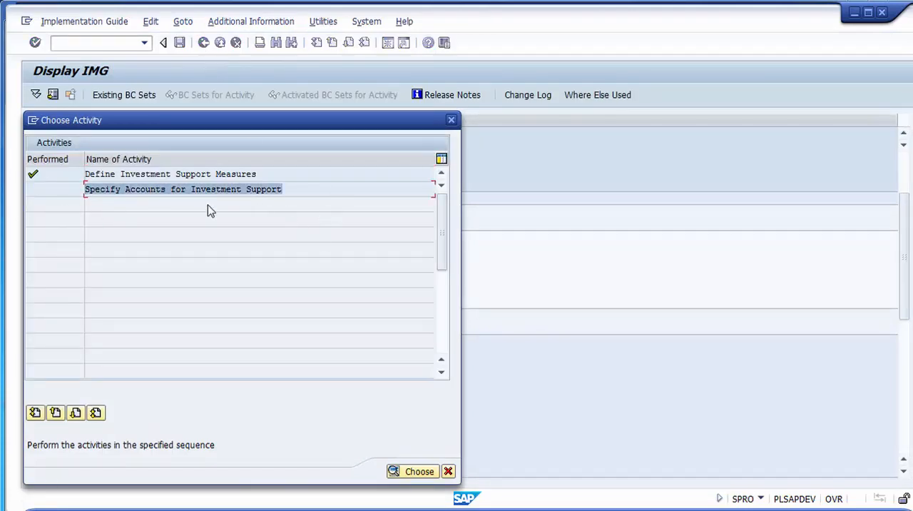
{"action": "left_click", "coordinate": [330, 187]}
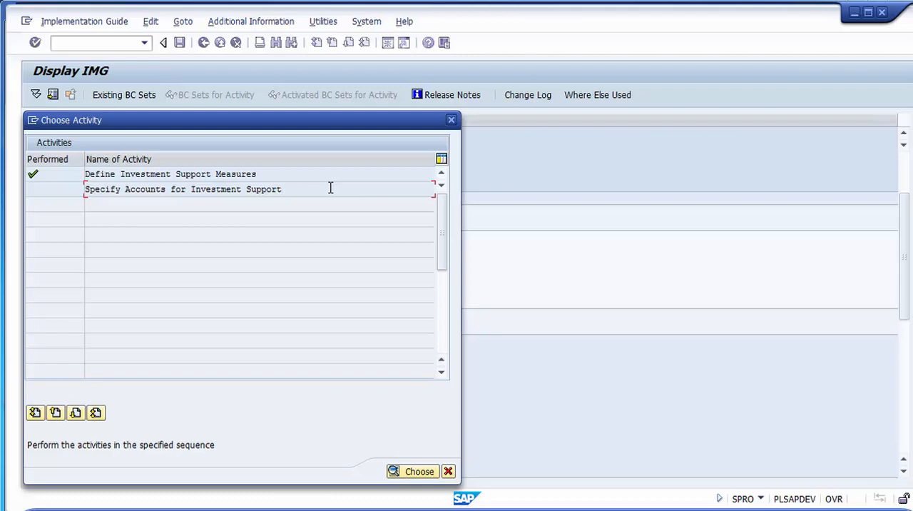
{"action": "left_click_drag", "start_coordinate": [331, 187], "coordinate": [192, 191]}
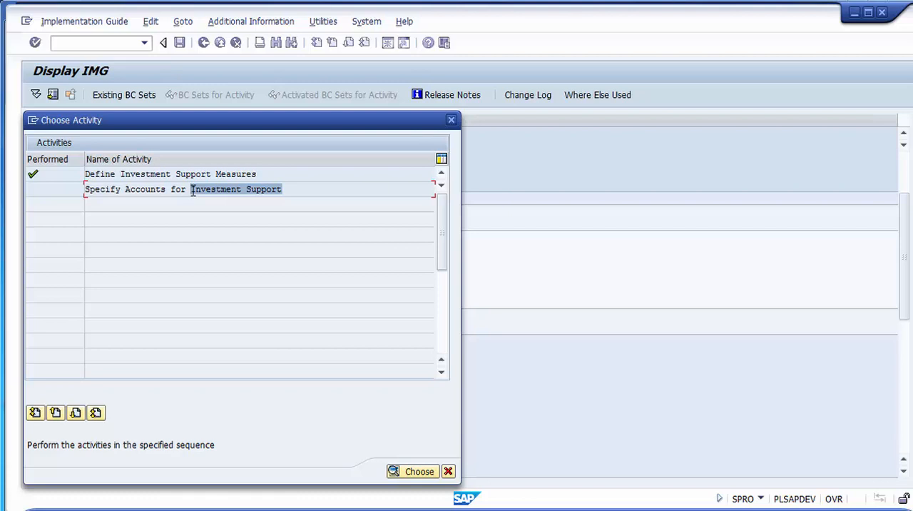
{"action": "left_click", "coordinate": [156, 190]}
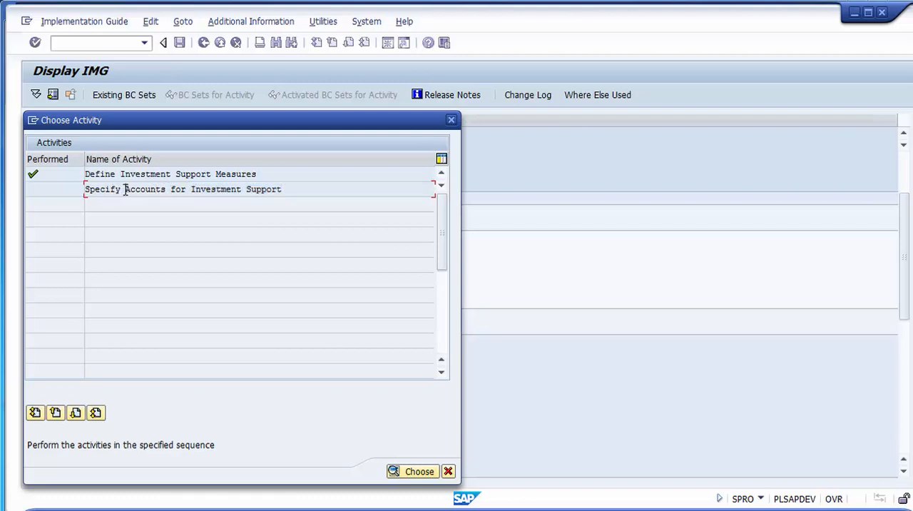
{"action": "left_click_drag", "start_coordinate": [125, 190], "coordinate": [297, 187]}
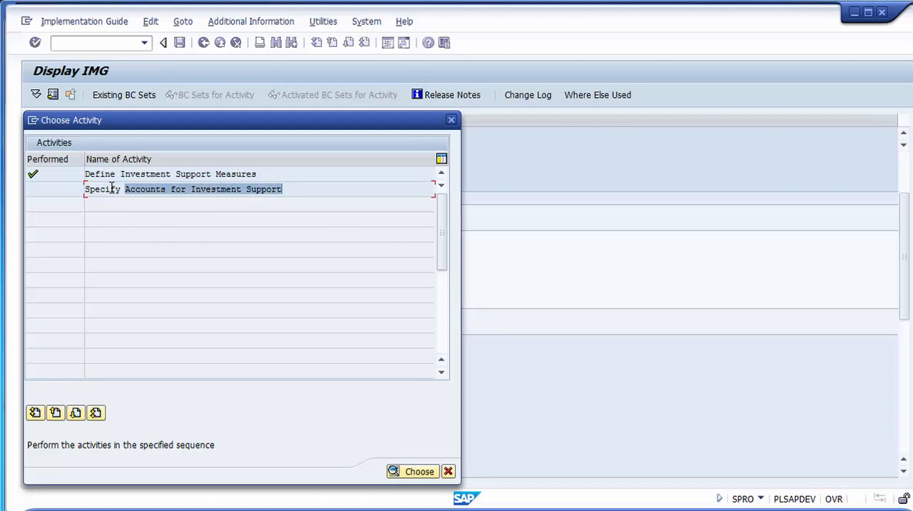
{"action": "left_click", "coordinate": [278, 173]}
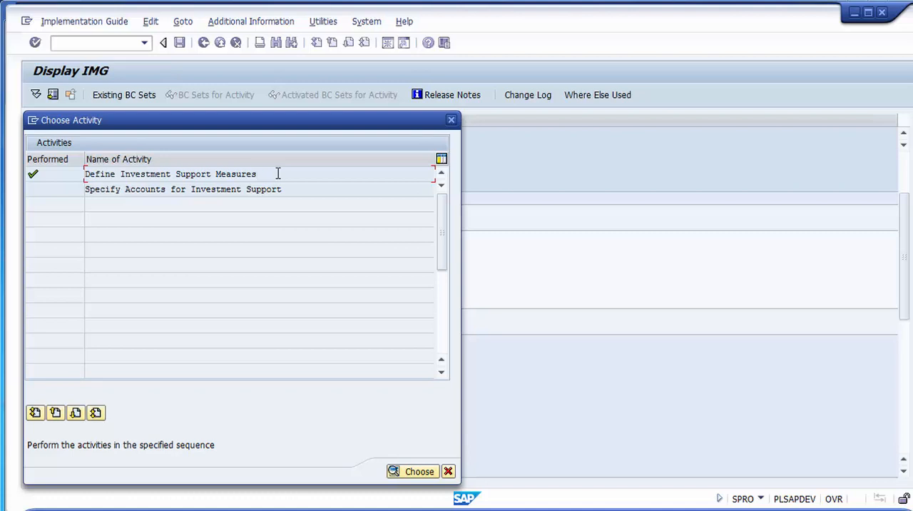
- Open Specify Accounts for Investment Support and display the account determinations for chart of accounts 1000
{"action": "left_click", "coordinate": [294, 189]}
{"action": "double_click", "coordinate": [127, 189]}
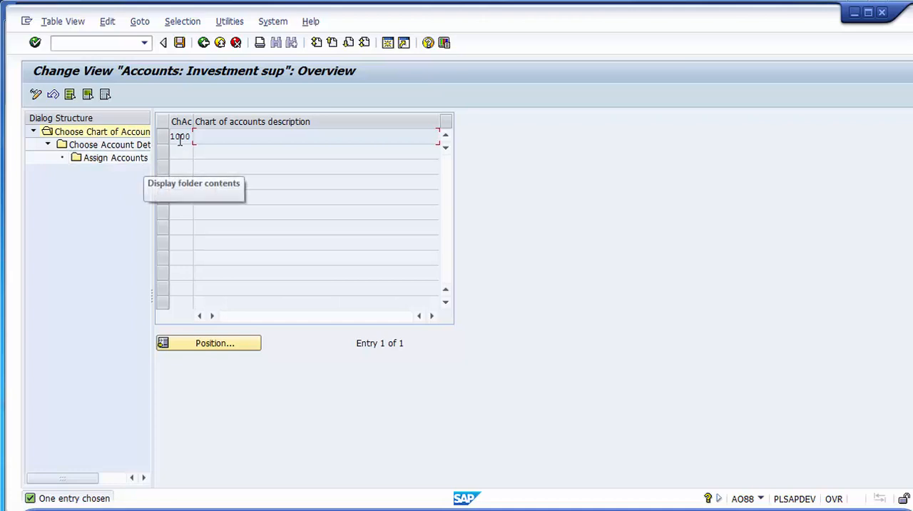
{"action": "left_click_drag", "start_coordinate": [193, 116], "coordinate": [234, 119]}
{"action": "left_click", "coordinate": [203, 136]}
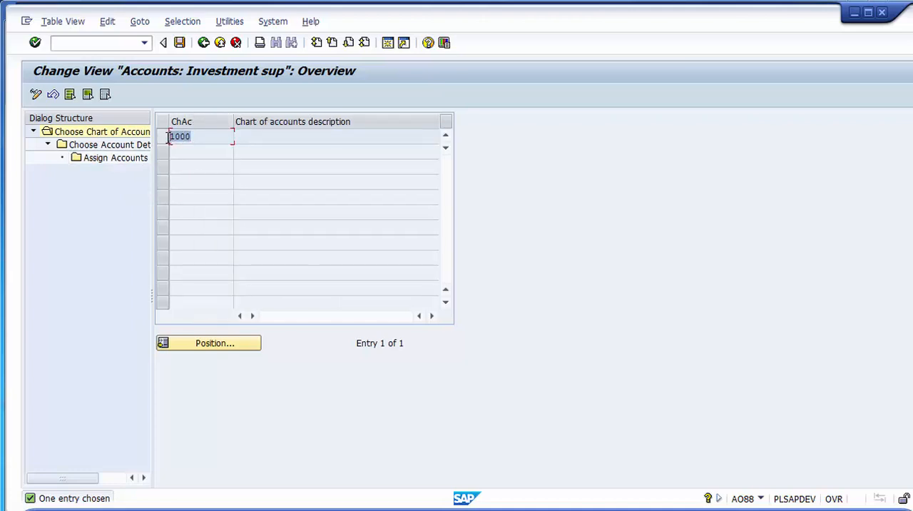
{"action": "left_click", "coordinate": [163, 139]}
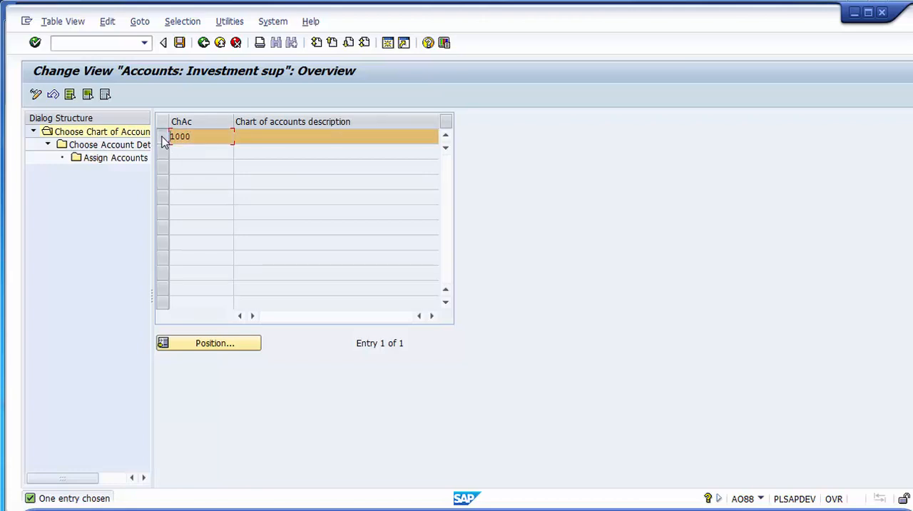
{"action": "left_click", "coordinate": [103, 145]}
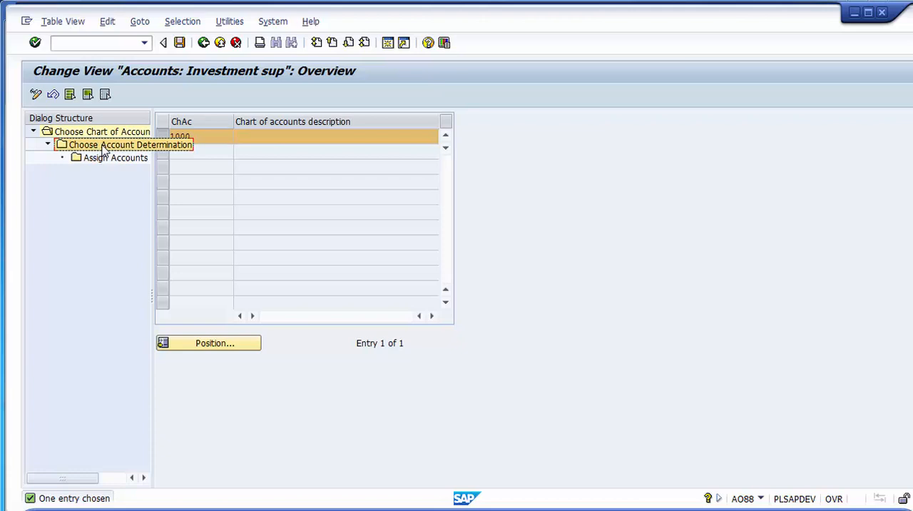
{"action": "double_click", "coordinate": [102, 146]}
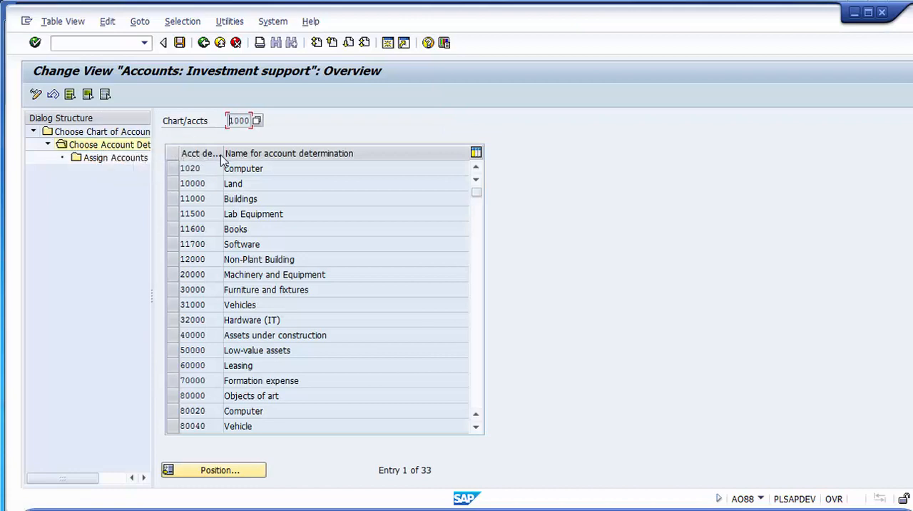
- Select account determination 80020 Computer and open its account assignments by depreciation area
{"action": "left_click_drag", "start_coordinate": [223, 153], "coordinate": [274, 150]}
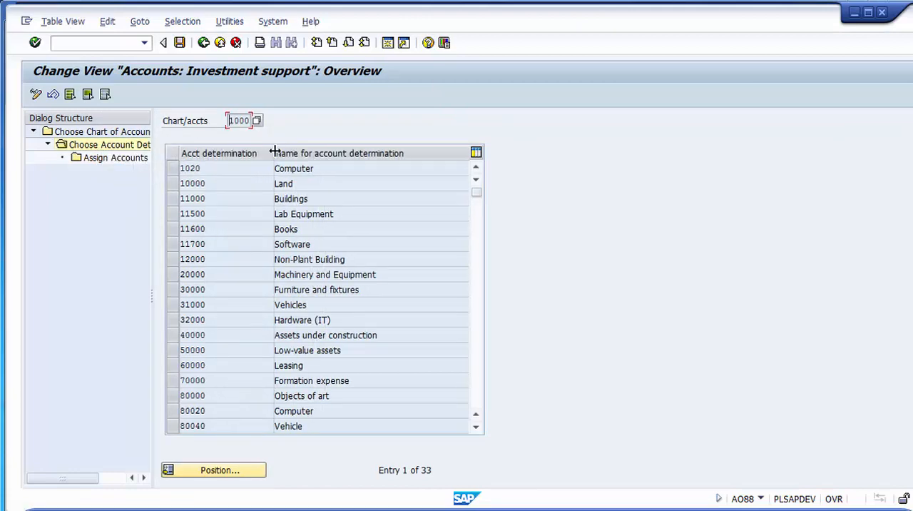
{"action": "left_click", "coordinate": [231, 407]}
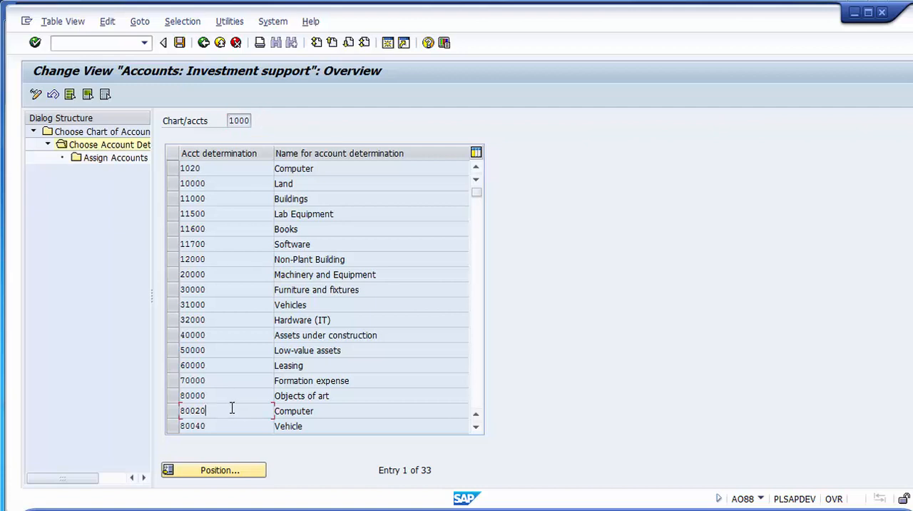
{"action": "left_click", "coordinate": [173, 413]}
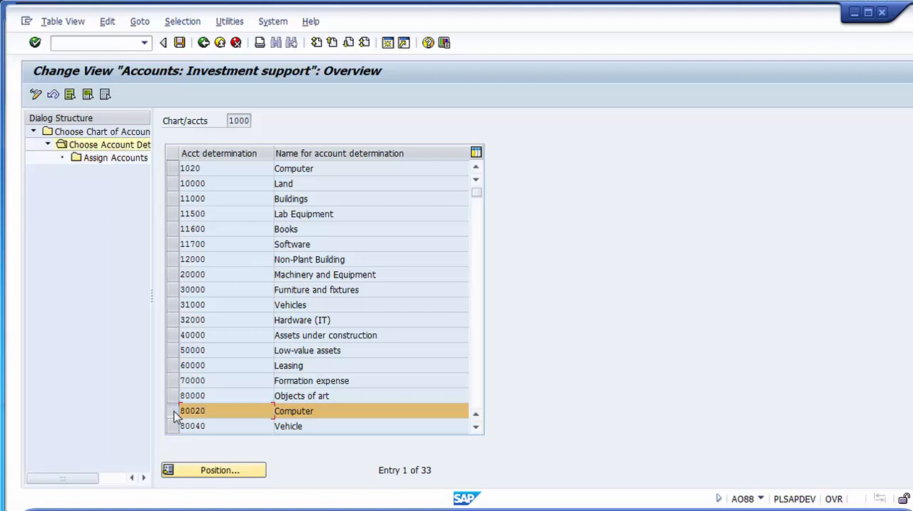
{"action": "left_click", "coordinate": [172, 411]}
{"action": "left_click", "coordinate": [173, 411]}
{"action": "left_click", "coordinate": [108, 158]}
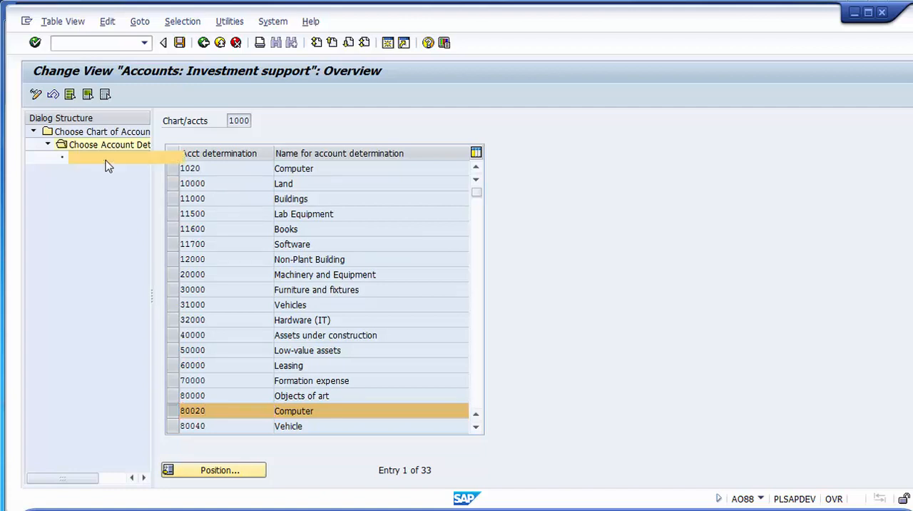
{"action": "double_click", "coordinate": [108, 158]}
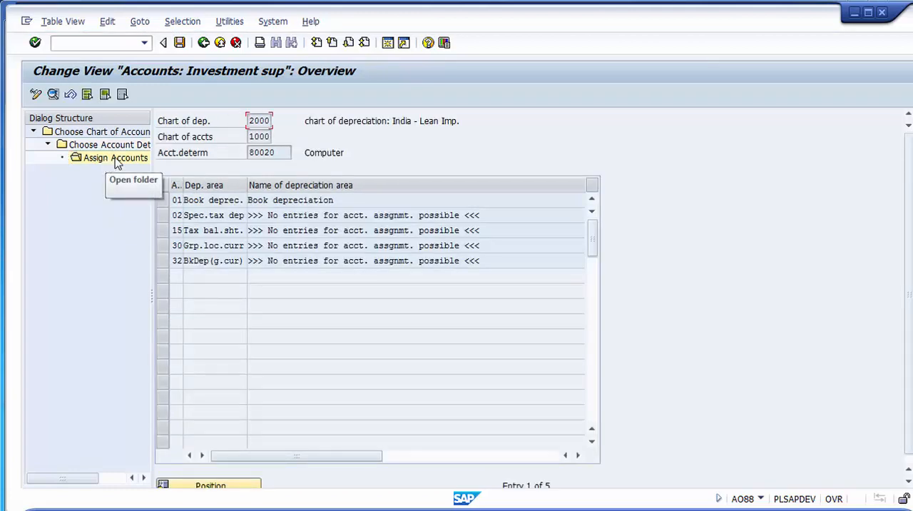
- Check the listed depreciation areas and open the account details for area 01 Book depreciation
{"action": "left_click", "coordinate": [278, 199]}
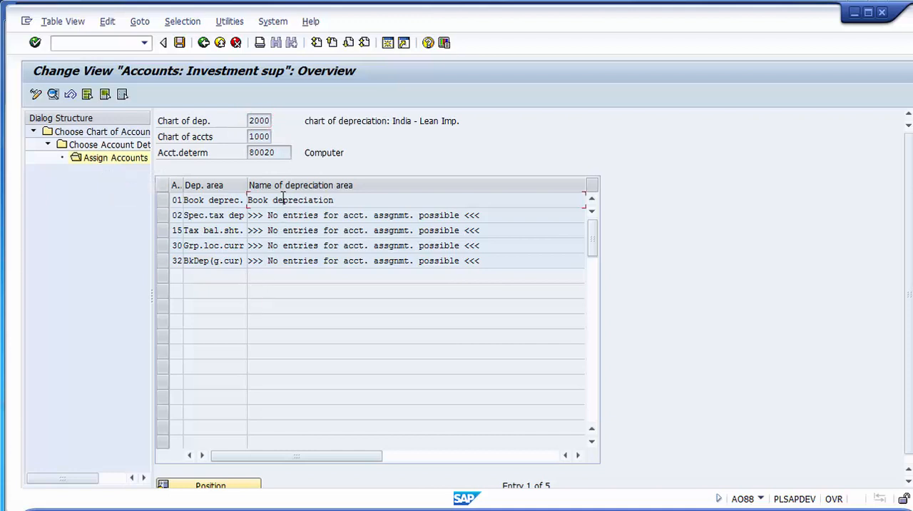
{"action": "left_click", "coordinate": [230, 215]}
{"action": "left_click", "coordinate": [229, 231]}
{"action": "left_click", "coordinate": [226, 246]}
{"action": "left_click", "coordinate": [219, 230]}
{"action": "left_click", "coordinate": [262, 199]}
{"action": "double_click", "coordinate": [279, 200]}
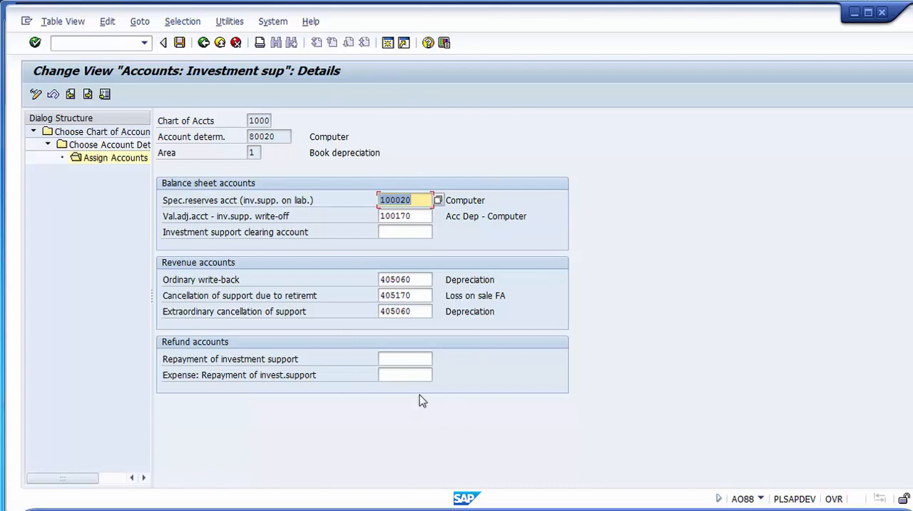
- Review the balance sheet and revenue accounts assigned to investment support for the Computer account determination
{"action": "left_click", "coordinate": [193, 202]}
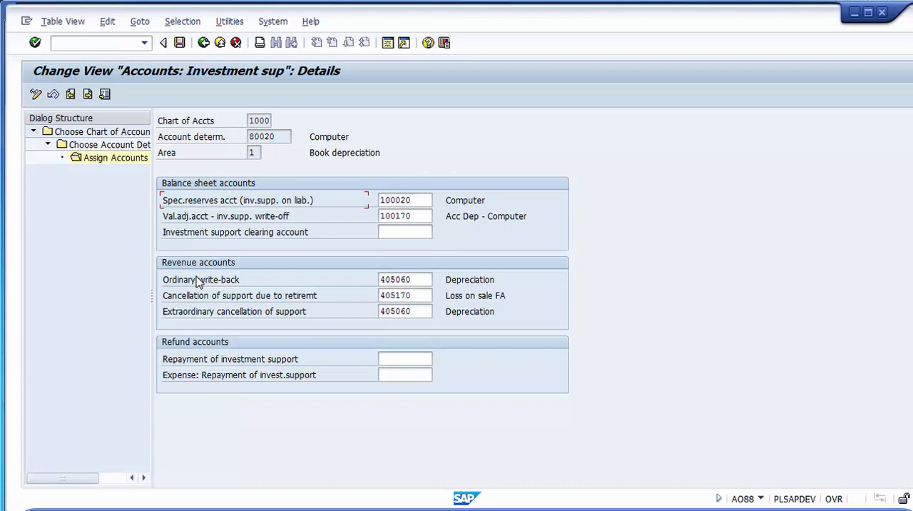
{"action": "left_click", "coordinate": [417, 200]}
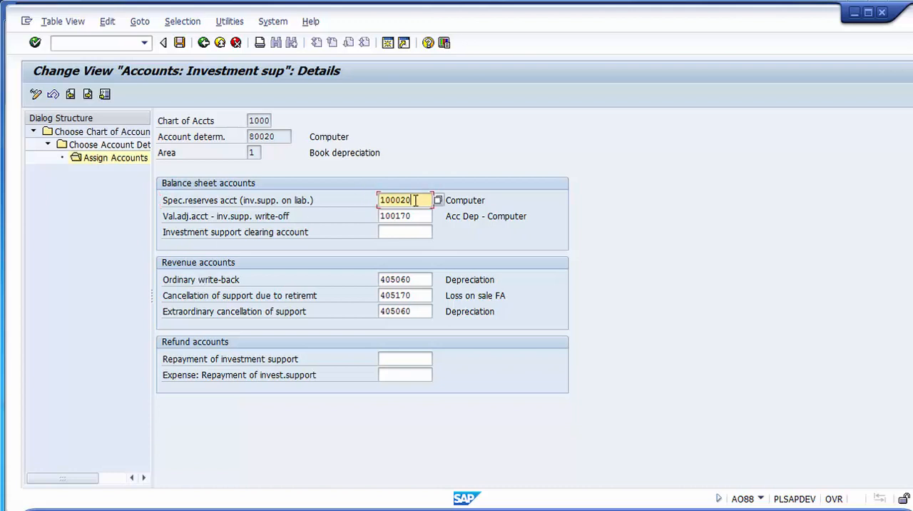
{"action": "left_click", "coordinate": [416, 213]}
{"action": "left_click", "coordinate": [416, 279]}
{"action": "left_click", "coordinate": [419, 294]}
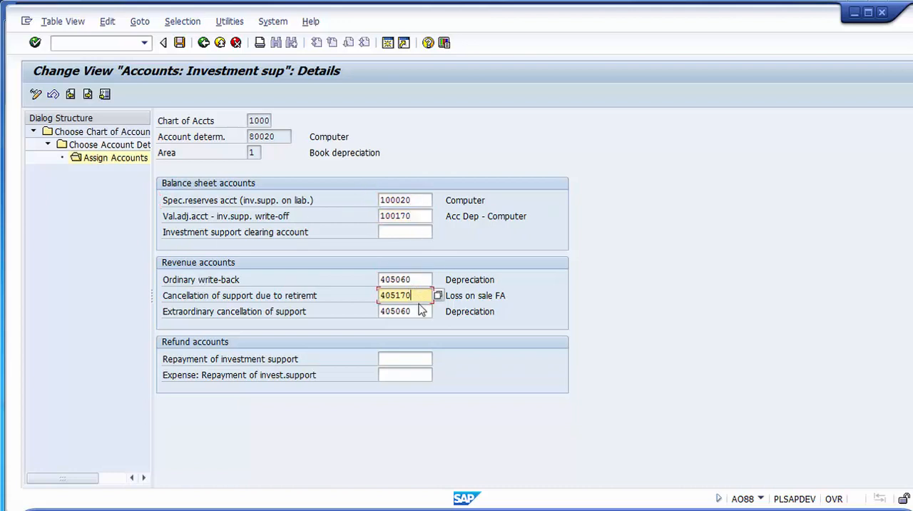
{"action": "left_click", "coordinate": [421, 311]}
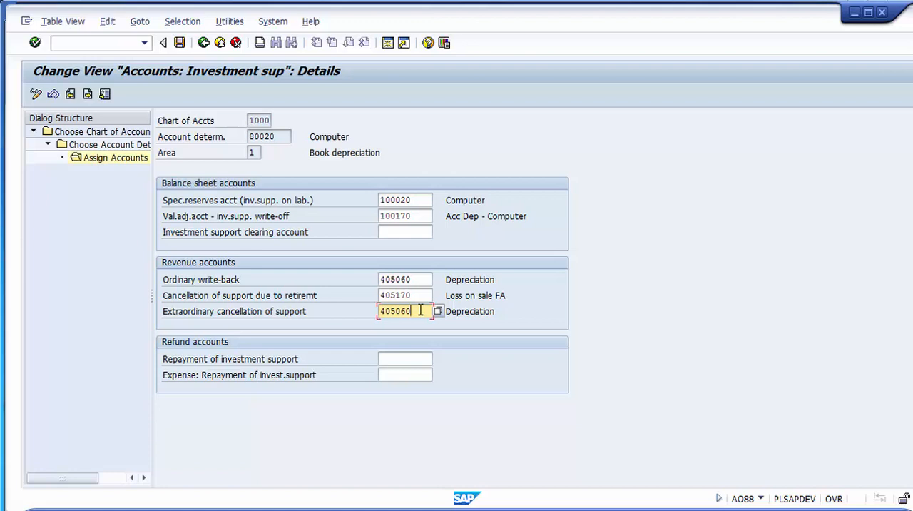
{"action": "left_click", "coordinate": [429, 200]}
{"action": "left_click", "coordinate": [428, 216]}
{"action": "left_click", "coordinate": [429, 278]}
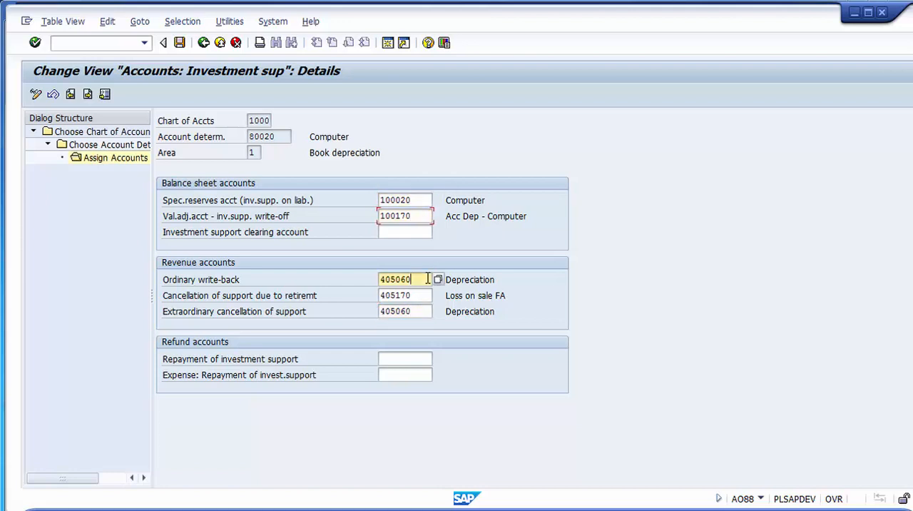
{"action": "left_click", "coordinate": [428, 295]}
{"action": "left_click", "coordinate": [426, 311]}
{"action": "left_click", "coordinate": [426, 295]}
{"action": "left_click", "coordinate": [426, 279]}
{"action": "left_click", "coordinate": [421, 217]}
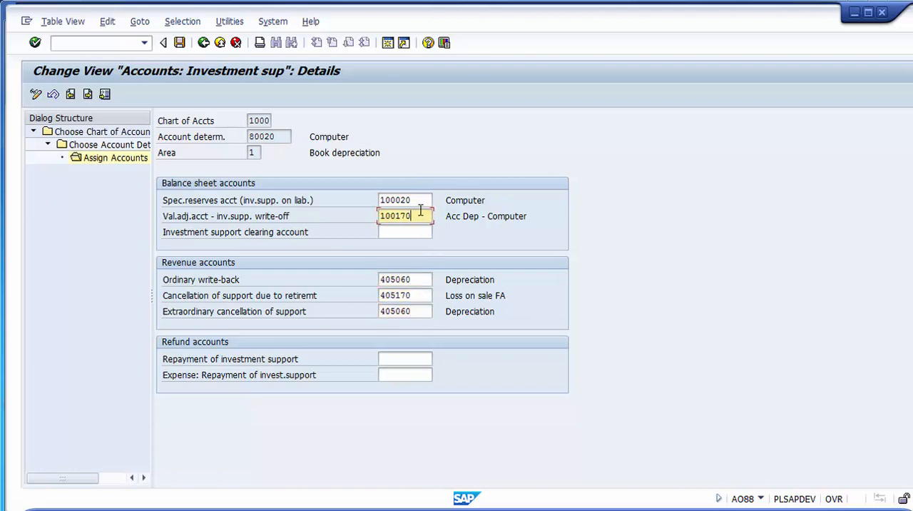
{"action": "left_click", "coordinate": [420, 200]}
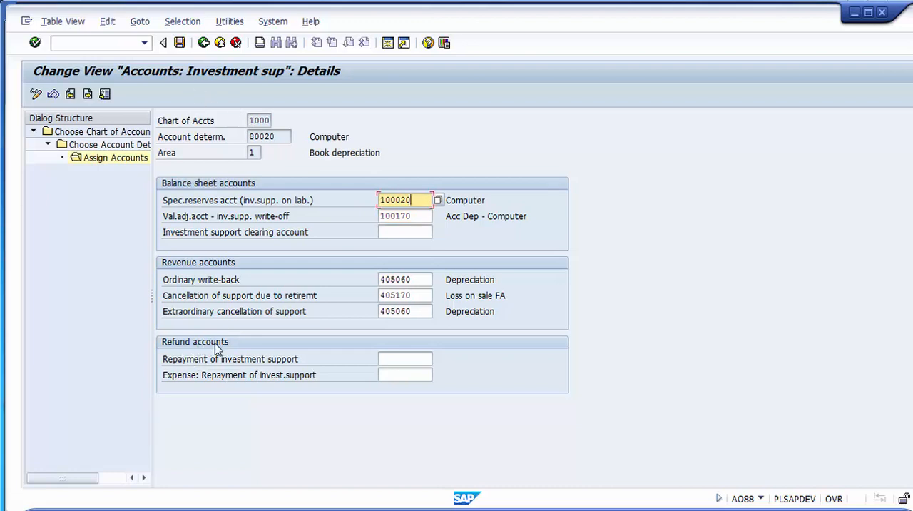
- Examine the refund account fields for repayment of investment support and the related repayment expense
{"action": "left_click", "coordinate": [400, 358]}
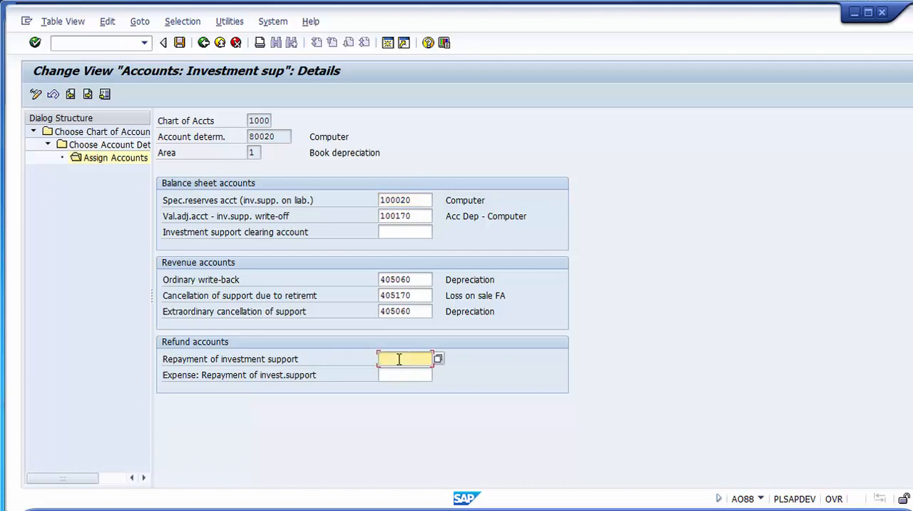
{"action": "left_click", "coordinate": [184, 382]}
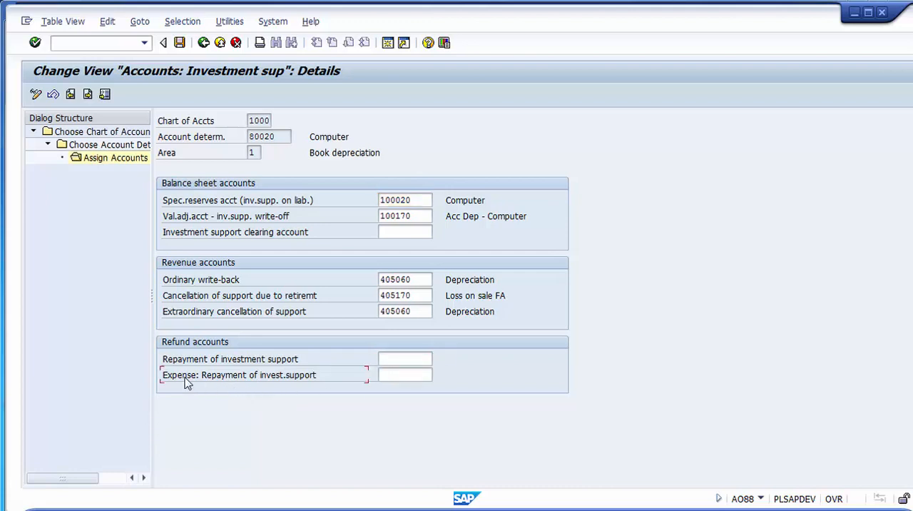
{"action": "left_click", "coordinate": [401, 358]}
{"action": "left_click", "coordinate": [397, 374]}
{"action": "left_click", "coordinate": [397, 358]}
{"action": "left_click", "coordinate": [396, 375]}
{"action": "left_click", "coordinate": [394, 359]}
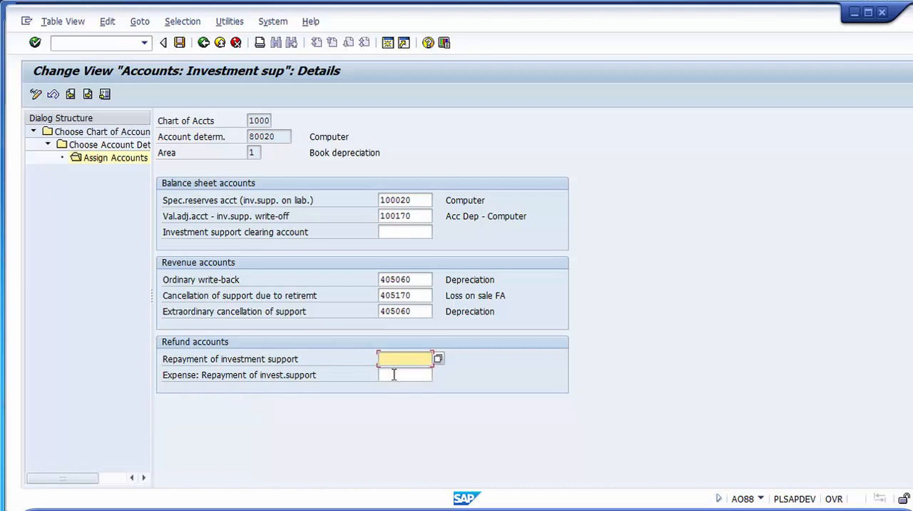
{"action": "left_click", "coordinate": [389, 373]}
{"action": "left_click", "coordinate": [387, 360]}
- Save the investment support account assignments and return to the activity selection
{"action": "left_click", "coordinate": [179, 44]}
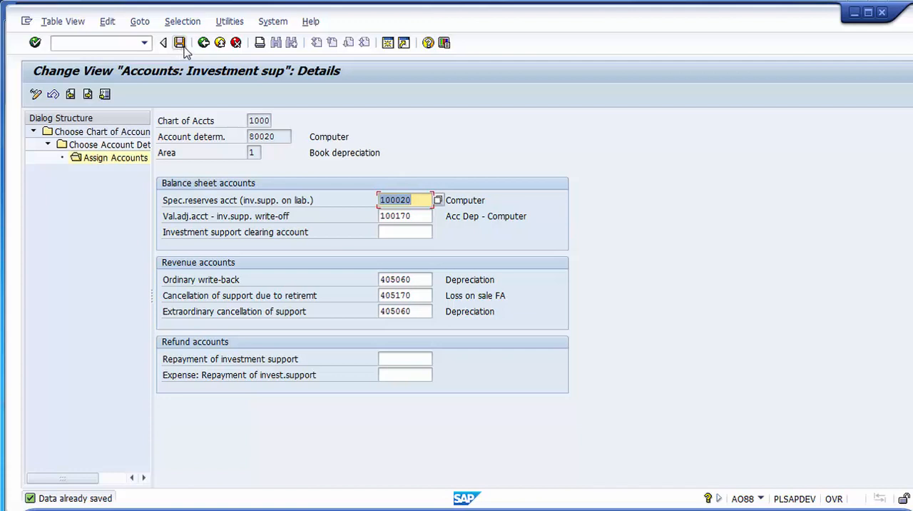
{"action": "left_click", "coordinate": [203, 43]}
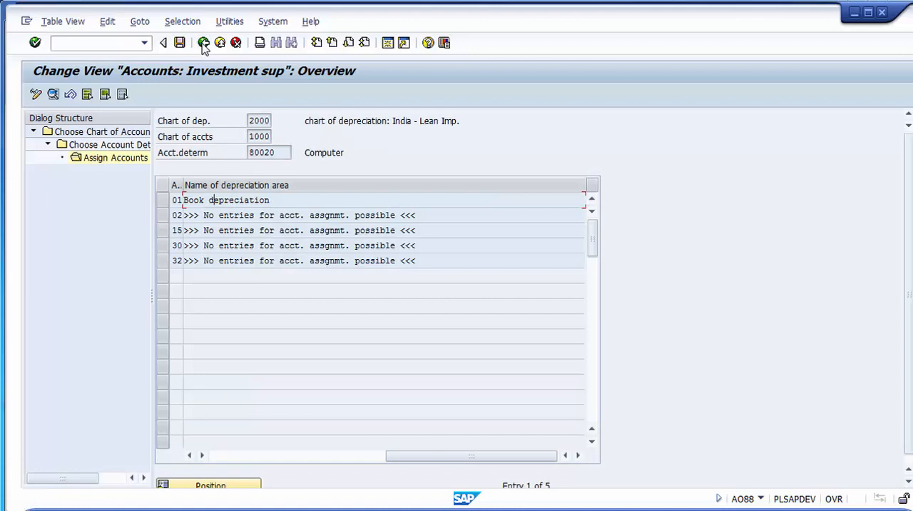
{"action": "left_click", "coordinate": [203, 42]}
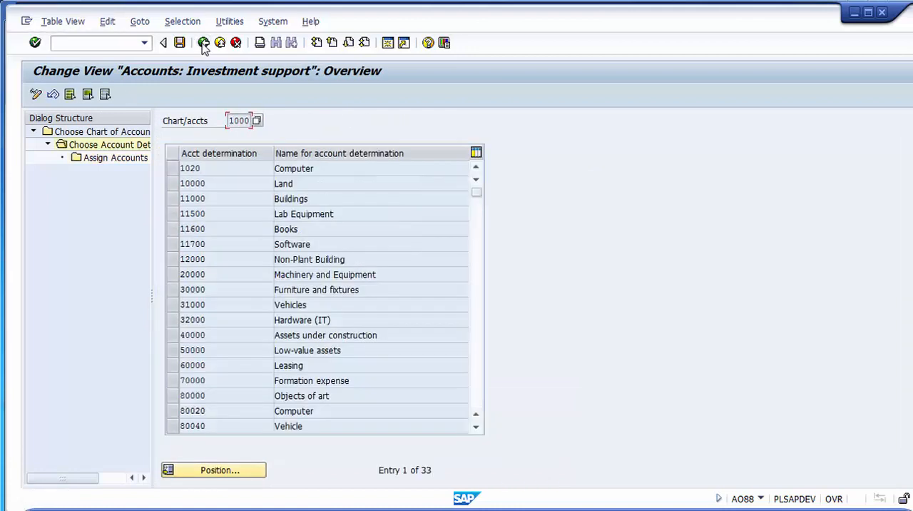
{"action": "left_click", "coordinate": [203, 43]}
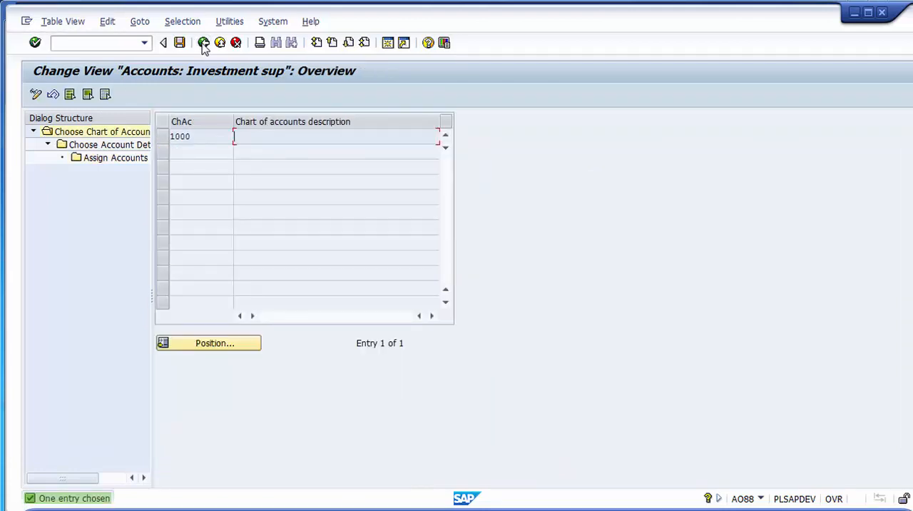
{"action": "left_click", "coordinate": [204, 43]}
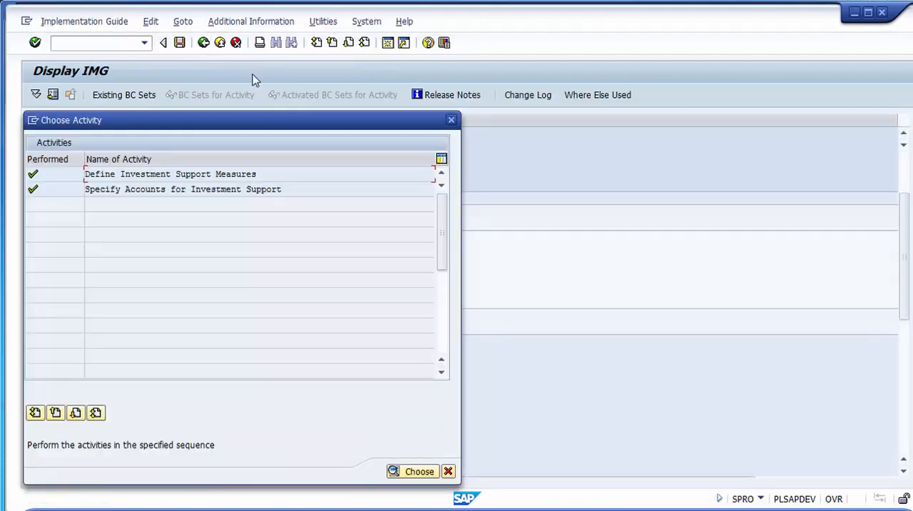
- Check that both investment support activities are marked as performed and close the activity selection
{"action": "left_click_drag", "start_coordinate": [287, 177], "coordinate": [123, 175]}
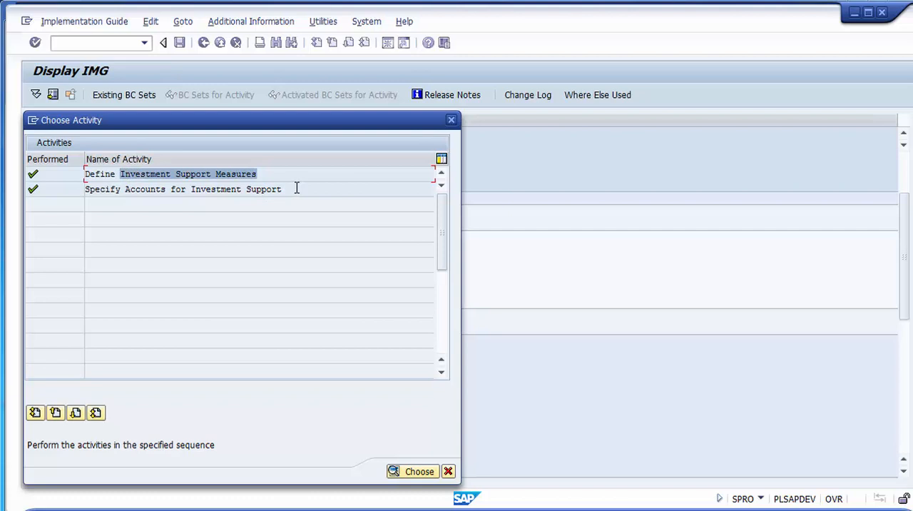
{"action": "left_click_drag", "start_coordinate": [296, 189], "coordinate": [47, 198]}
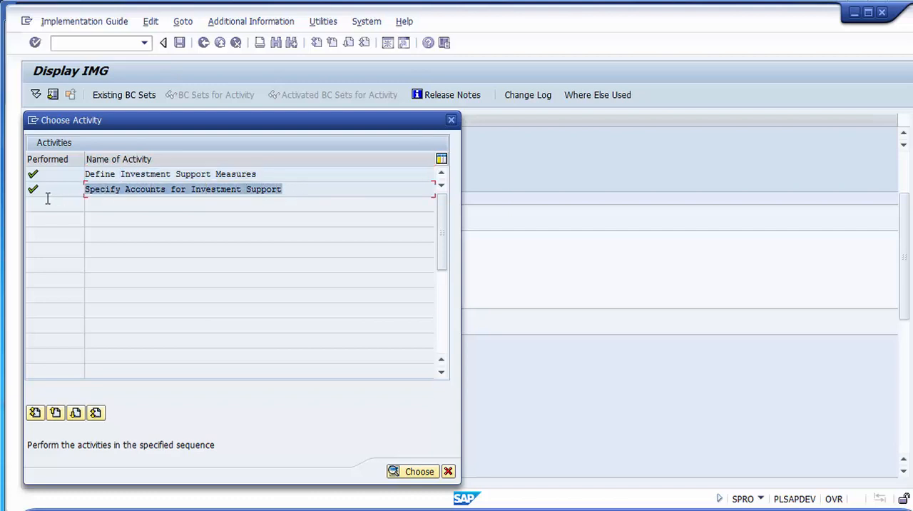
{"action": "left_click", "coordinate": [48, 197]}
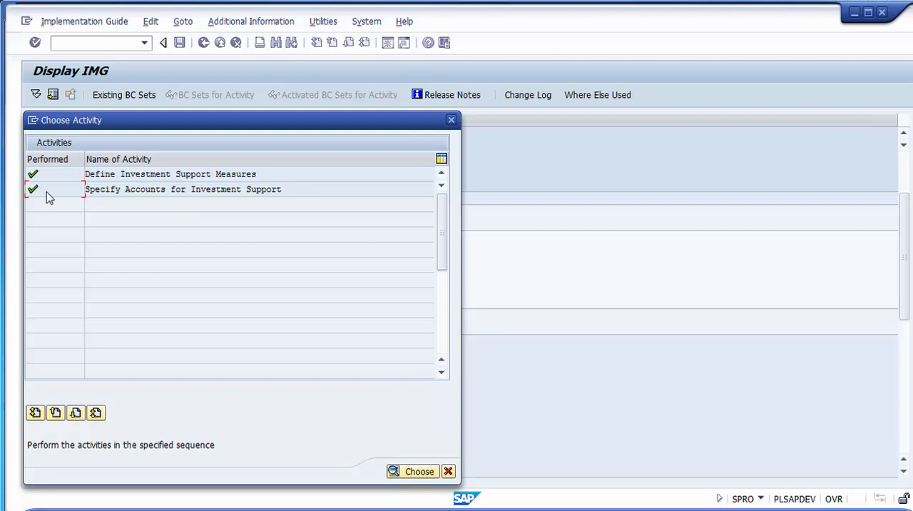
{"action": "left_click", "coordinate": [450, 121]}
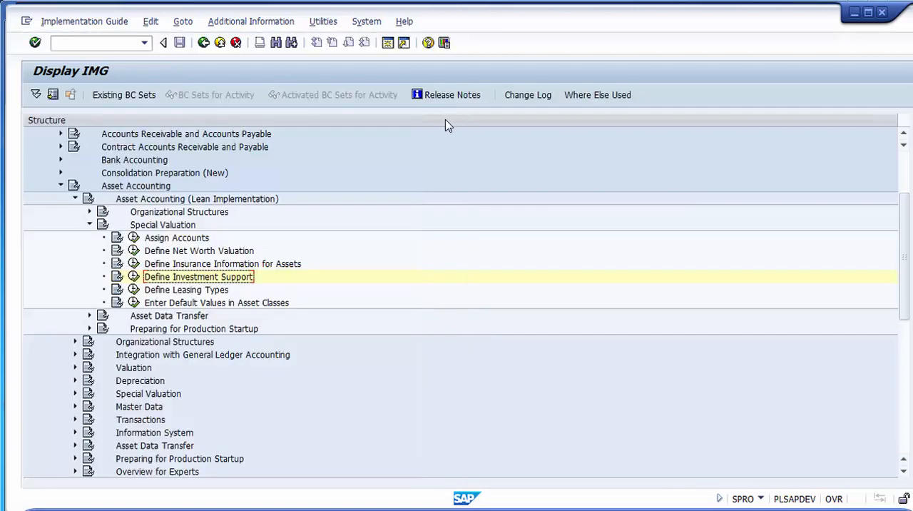
- Open the Define Leasing Types activity, widen the leasing type column, and review the existing leasing types
{"action": "left_click", "coordinate": [200, 289]}
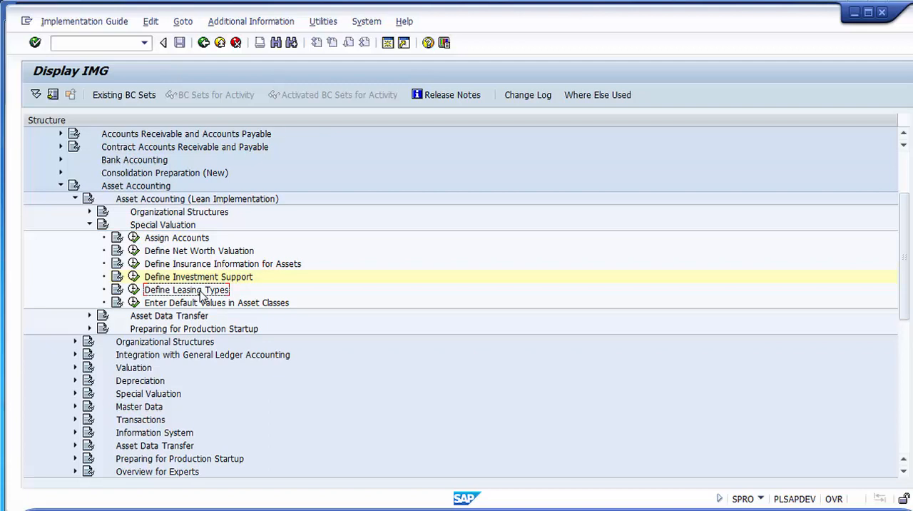
{"action": "left_click", "coordinate": [134, 293]}
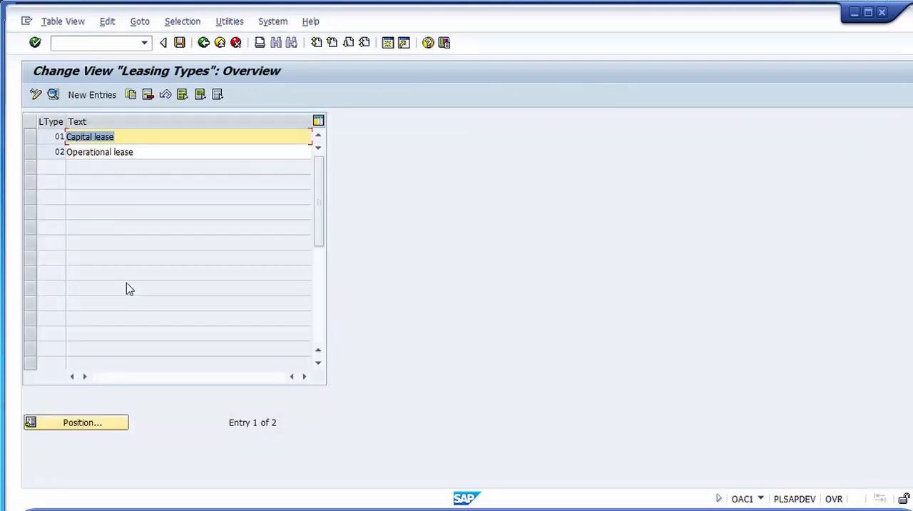
{"action": "left_click_drag", "start_coordinate": [65, 124], "coordinate": [88, 129]}
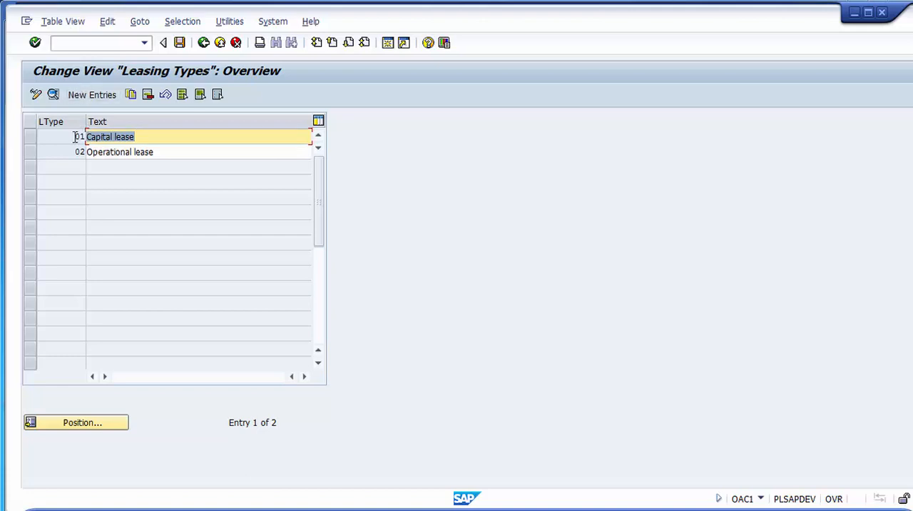
{"action": "left_click", "coordinate": [76, 136]}
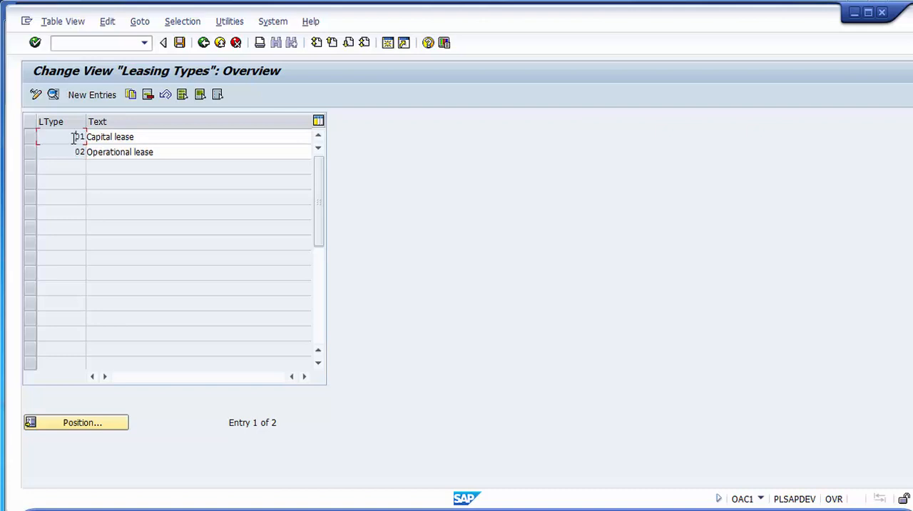
- Add a new leasing type 03 with the description "Lease for project ABC"
{"action": "left_click", "coordinate": [93, 98]}
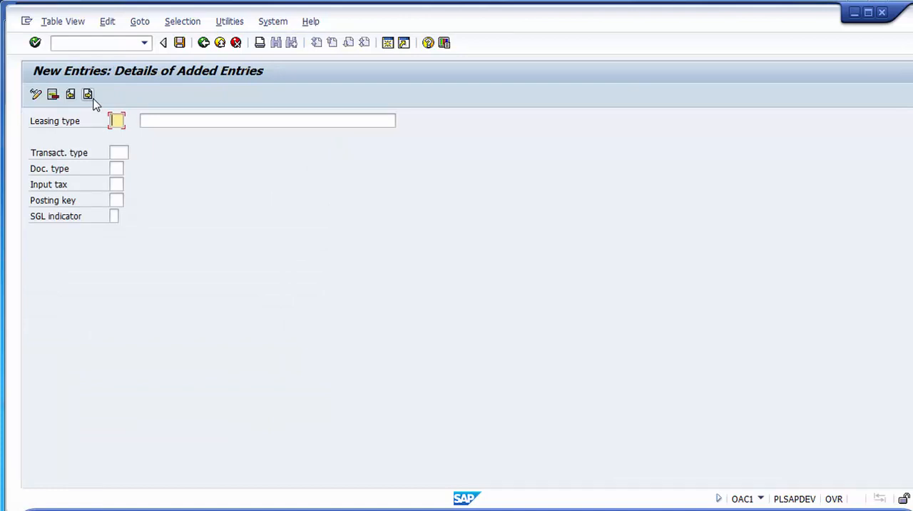
{"action": "type", "text": "03"}
{"action": "left_click", "coordinate": [171, 119]}
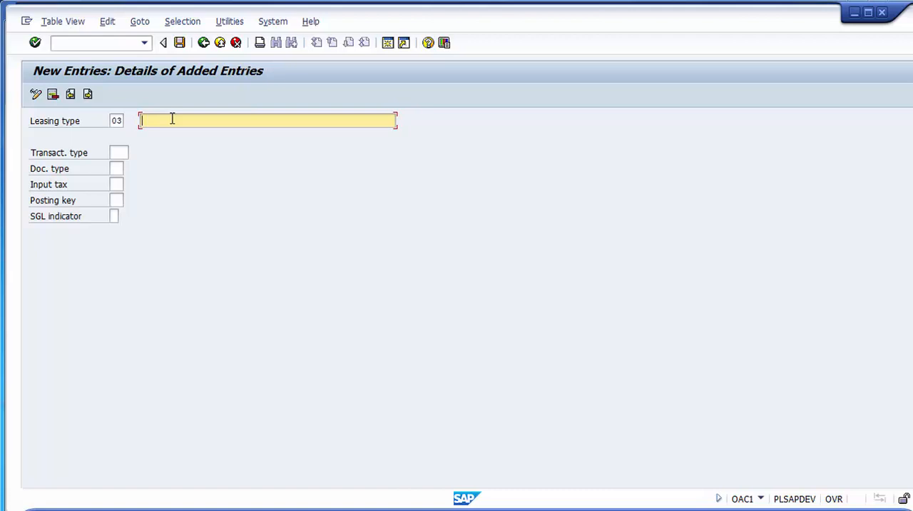
{"action": "type", "text": "Lease for project ABD"}
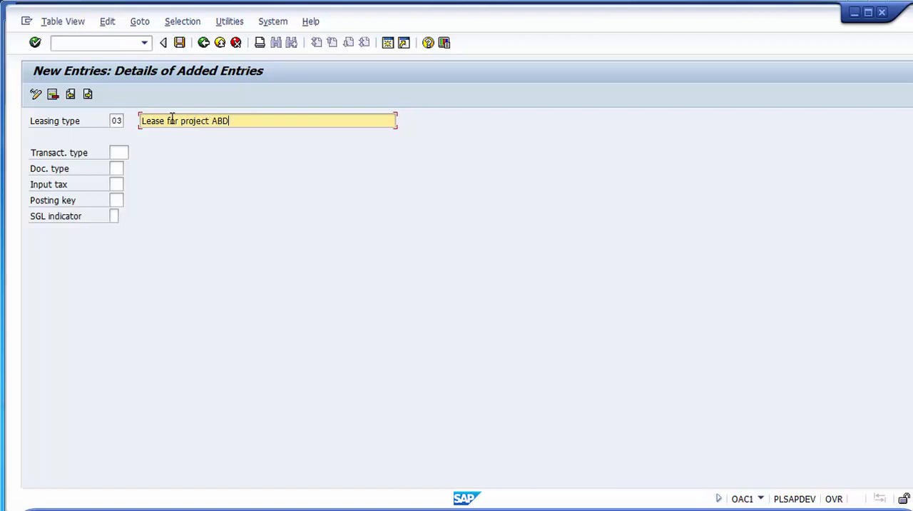
{"action": "key", "text": "BackSpace"}
{"action": "type", "text": "C"}
{"action": "left_click_drag", "start_coordinate": [234, 120], "coordinate": [211, 121]}
{"action": "left_click_drag", "start_coordinate": [140, 121], "coordinate": [245, 122]}
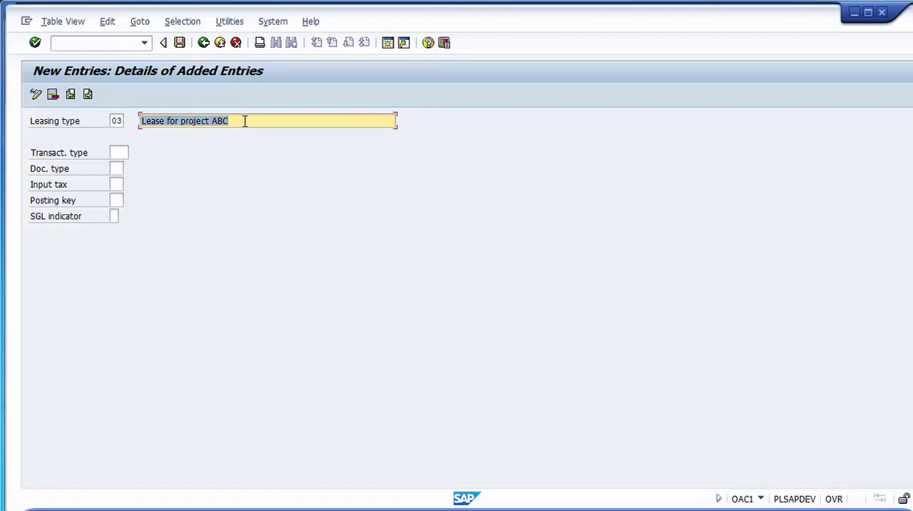
{"action": "left_click", "coordinate": [245, 121]}
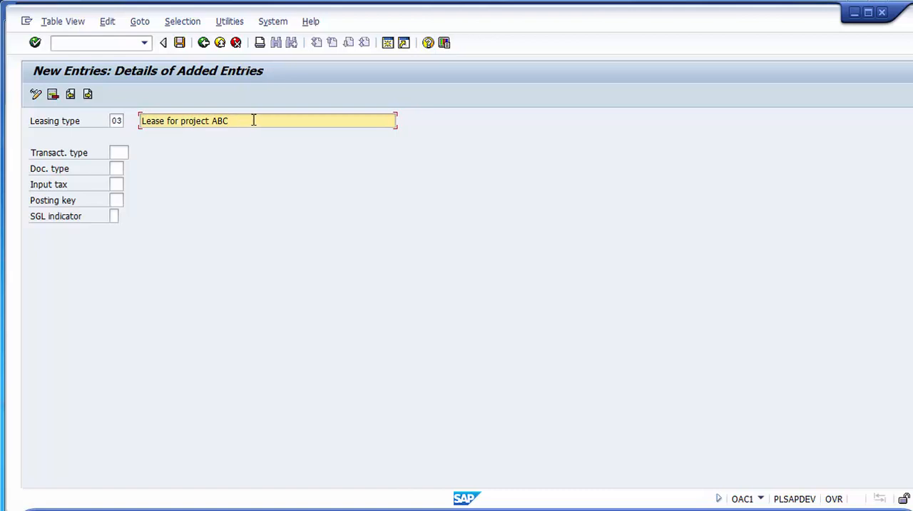
- Replace the description of leasing type 03 with "Administration Lease"
{"action": "left_click_drag", "start_coordinate": [235, 117], "coordinate": [211, 120]}
{"action": "left_click", "coordinate": [234, 120]}
{"action": "key", "text": "BackSpace"}
{"action": "key", "text": "BackSpace"}
{"action": "key", "text": "BackSpace"}
{"action": "key", "text": "BackSpace"}
{"action": "key", "text": "BackSpace"}
{"action": "key", "text": "BackSpace"}
{"action": "key", "text": "BackSpace"}
{"action": "key", "text": "BackSpace"}
{"action": "key", "text": "BackSpace"}
{"action": "key", "text": "BackSpace"}
{"action": "key", "text": "BackSpace"}
{"action": "key", "text": "BackSpace"}
{"action": "key", "text": "BackSpace"}
{"action": "key", "text": "BackSpace"}
{"action": "key", "text": "BackSpace"}
{"action": "key", "text": "BackSpace"}
{"action": "key", "text": "BackSpace"}
{"action": "key", "text": "BackSpace"}
{"action": "key", "text": "BackSpace"}
{"action": "key", "text": "BackSpace"}
{"action": "key", "text": "BackSpace"}
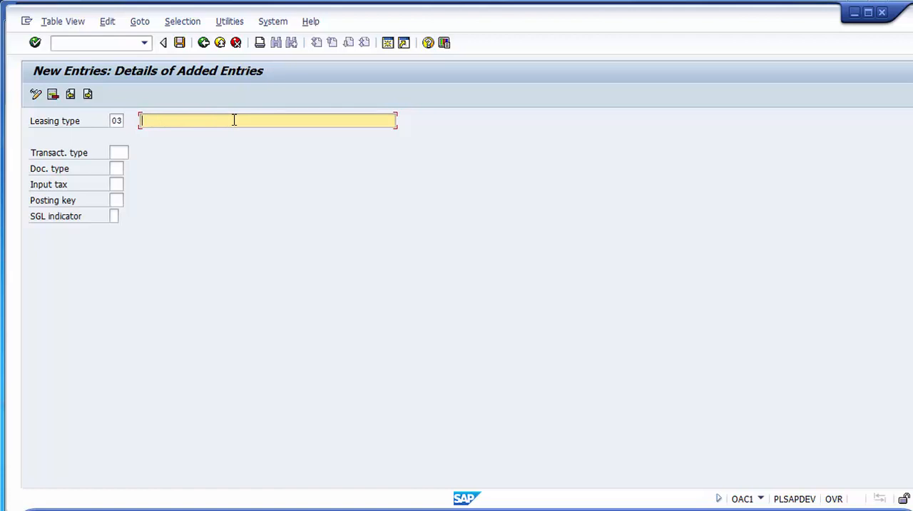
{"action": "type", "text": "Administration Lease"}
- Examine the list of transaction types available for the leasing opening entry, from acquisitions through to retirements
{"action": "left_click", "coordinate": [122, 152]}
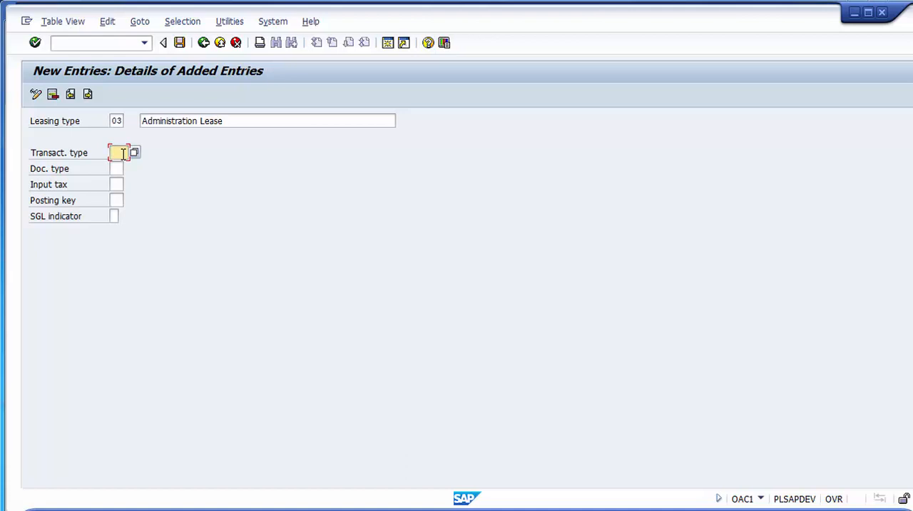
{"action": "key", "text": "F4"}
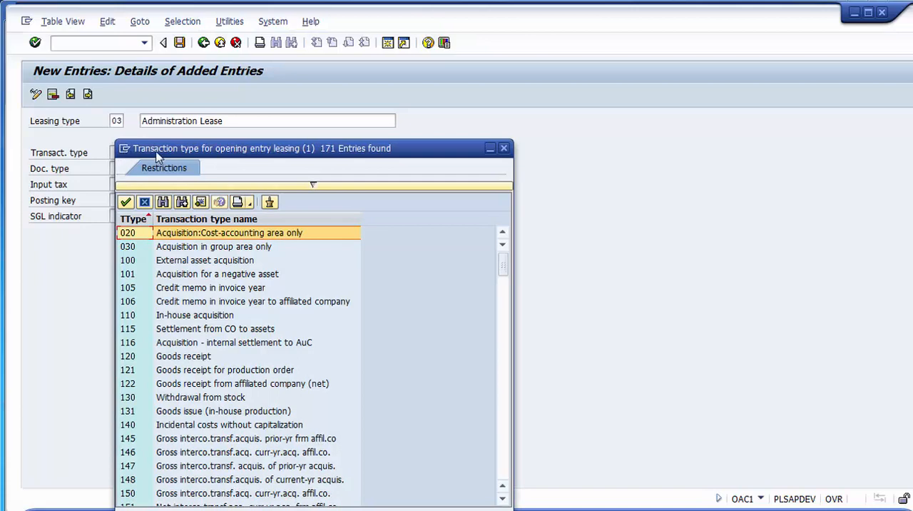
{"action": "left_click_drag", "start_coordinate": [156, 150], "coordinate": [326, 104]}
{"action": "left_click_drag", "start_coordinate": [429, 84], "coordinate": [429, 82]}
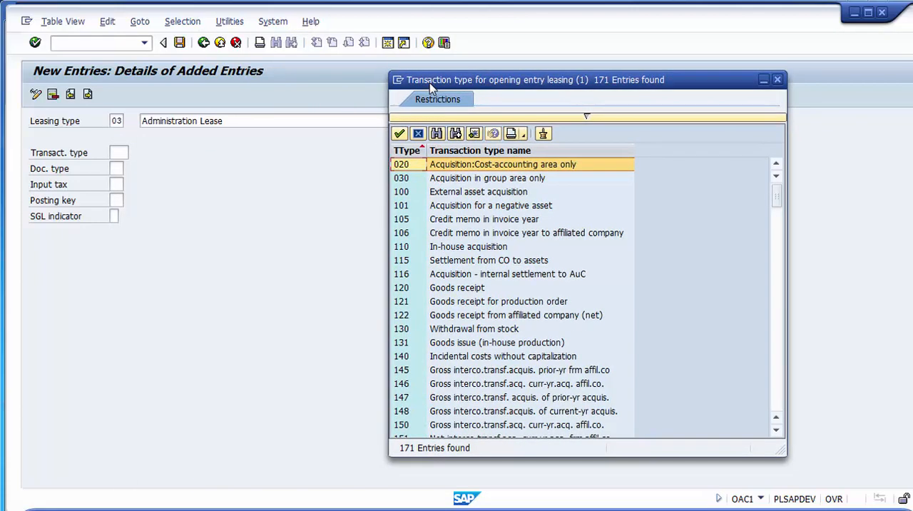
{"action": "left_click", "coordinate": [471, 193]}
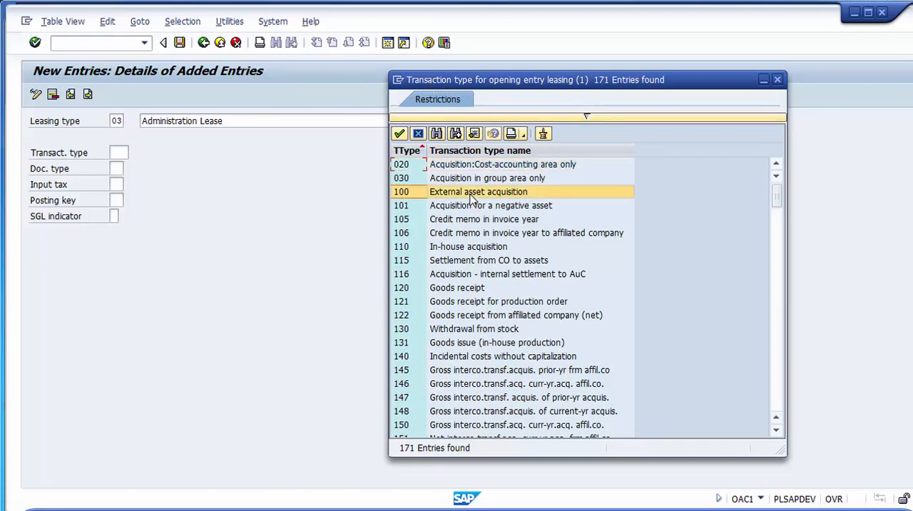
{"action": "key", "text": "Down"}
{"action": "key", "text": "Down"}
{"action": "key", "text": "Down"}
{"action": "key", "text": "Down"}
{"action": "key", "text": "Down"}
{"action": "key", "text": "Down"}
{"action": "key", "text": "Down"}
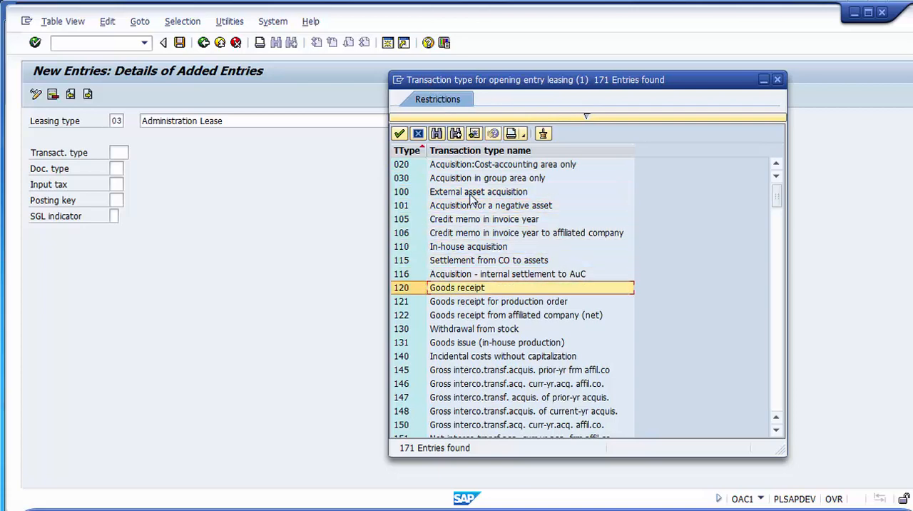
{"action": "key", "text": "Down"}
{"action": "key", "text": "Up"}
{"action": "key", "text": "Up"}
{"action": "key", "text": "Up"}
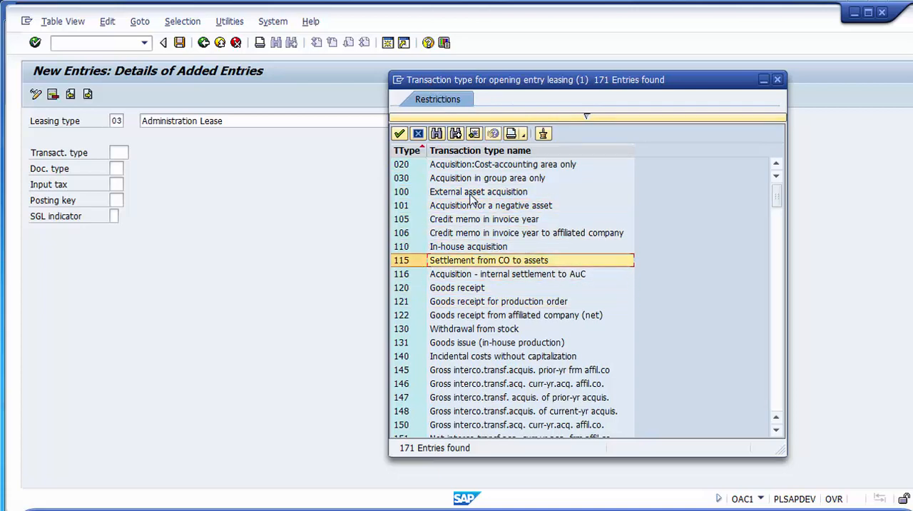
{"action": "key", "text": "Down"}
{"action": "key", "text": "Down"}
{"action": "key", "text": "Down"}
{"action": "key", "text": "Down"}
{"action": "key", "text": "Down"}
{"action": "key", "text": "Down"}
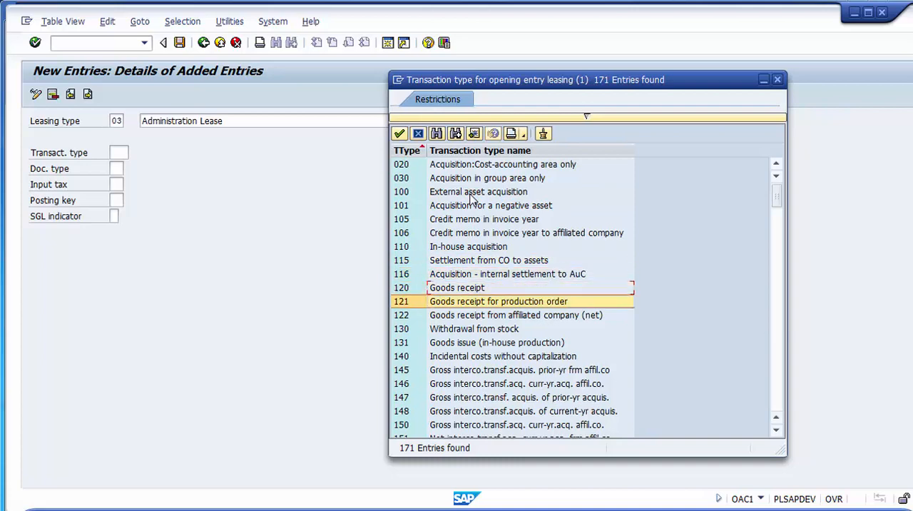
{"action": "key", "text": "Down"}
{"action": "key", "text": "Down"}
{"action": "key", "text": "Down"}
{"action": "key", "text": "Down"}
{"action": "key", "text": "Down"}
{"action": "key", "text": "Down"}
{"action": "key", "text": "Down"}
{"action": "key", "text": "Down"}
{"action": "key", "text": "Down"}
{"action": "key", "text": "Down"}
{"action": "key", "text": "Down"}
{"action": "key", "text": "Down"}
{"action": "key", "text": "Down"}
{"action": "key", "text": "Down"}
{"action": "key", "text": "Down"}
{"action": "key", "text": "Down"}
{"action": "key", "text": "Down"}
{"action": "key", "text": "Down"}
{"action": "key", "text": "Down"}
{"action": "key", "text": "Down"}
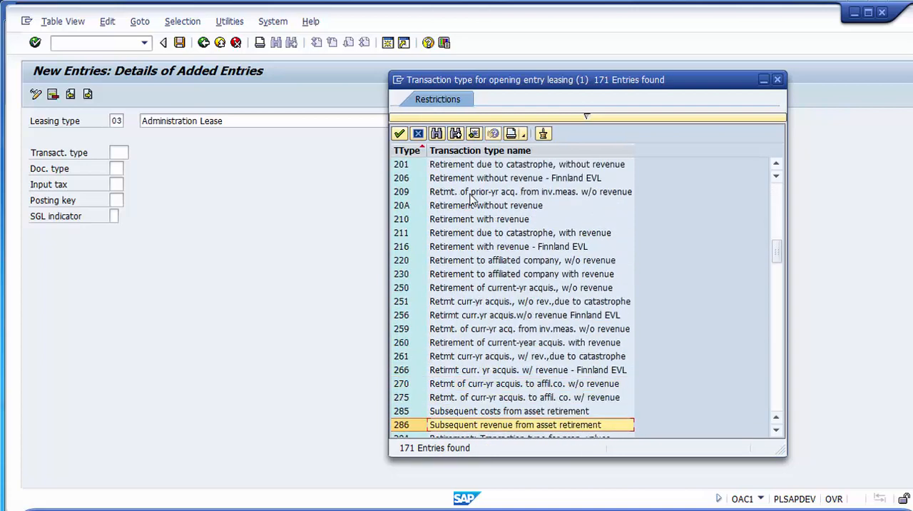
{"action": "key", "text": "Down"}
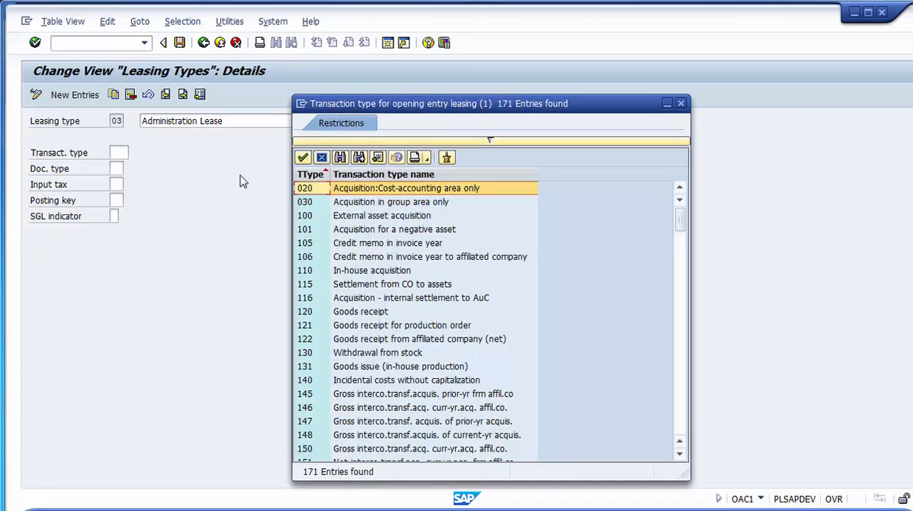
- Assign transaction type 100, External asset acquisition, and document type AA to the Administration Lease type
{"action": "left_click", "coordinate": [334, 217]}
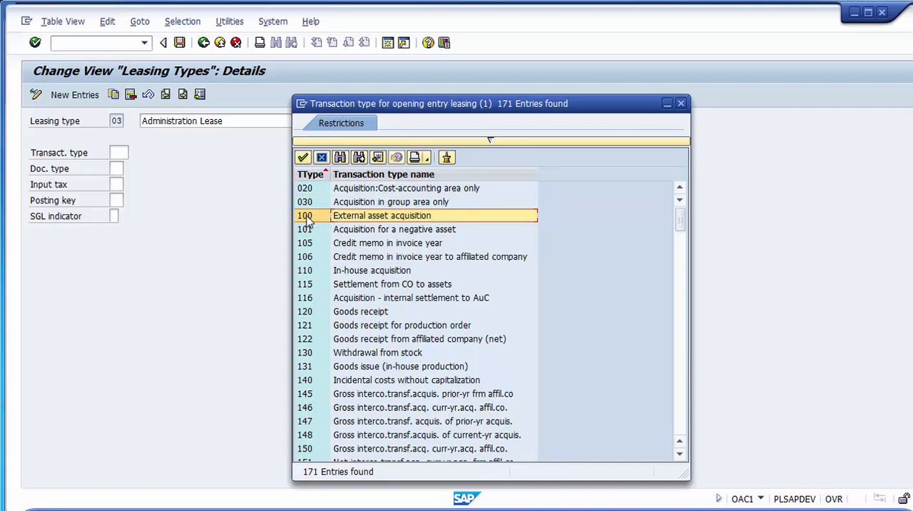
{"action": "left_click", "coordinate": [307, 218]}
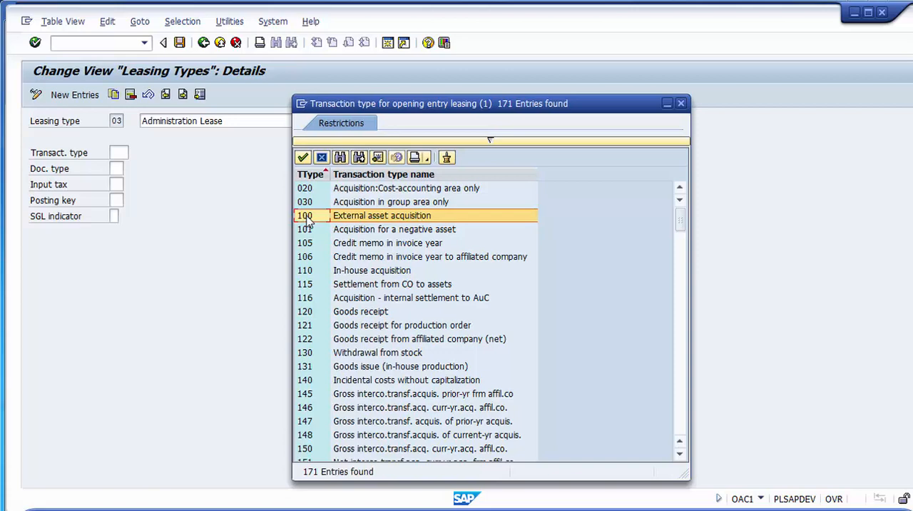
{"action": "double_click", "coordinate": [307, 218]}
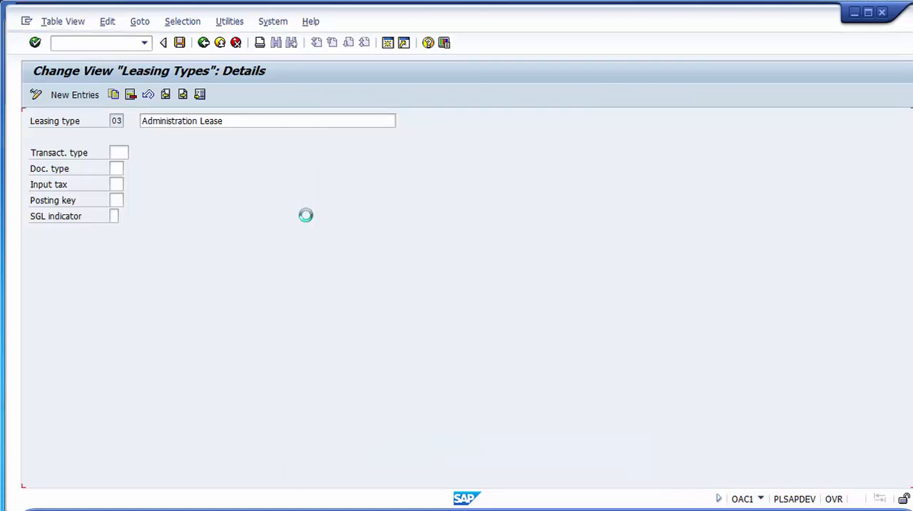
{"action": "left_click", "coordinate": [119, 168]}
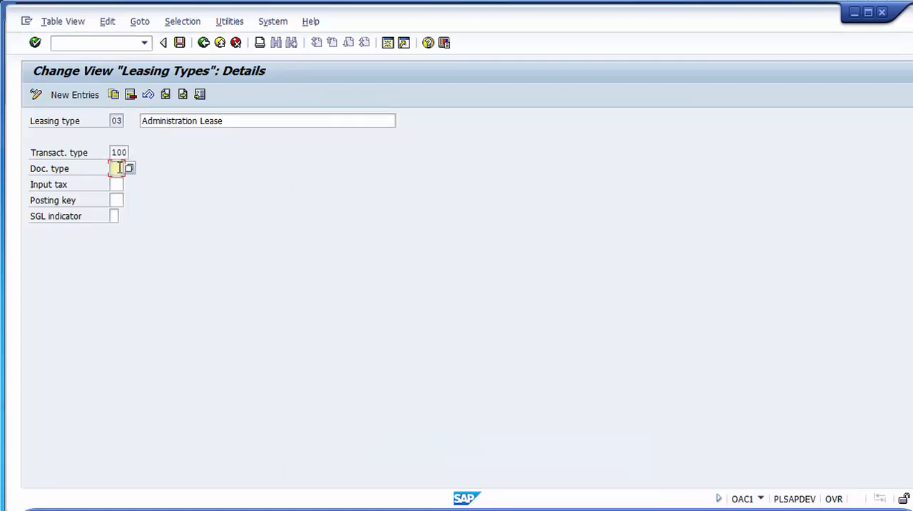
{"action": "type", "text": "AA"}
- Look through the available input tax indicators, close the list, and set the input tax to A0
{"action": "left_click", "coordinate": [119, 184]}
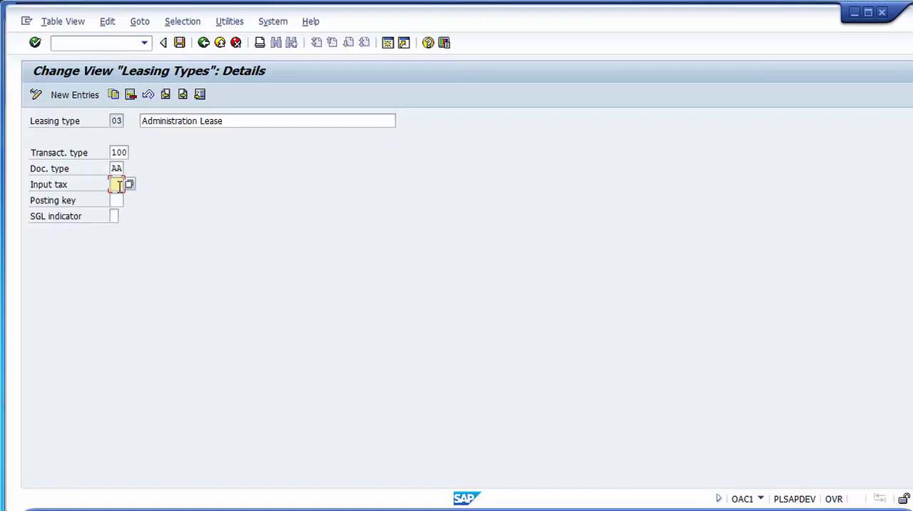
{"action": "key", "text": "F4"}
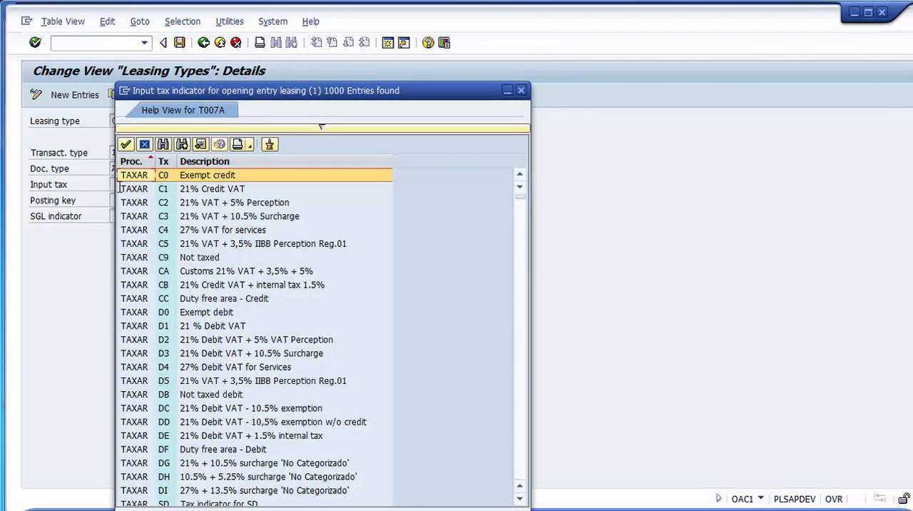
{"action": "key", "text": "Page_Down"}
{"action": "key", "text": "Page_Down"}
{"action": "key", "text": "Page_Down"}
{"action": "key", "text": "Page_Down"}
{"action": "key", "text": "Page_Down"}
{"action": "key", "text": "Page_Down"}
{"action": "key", "text": "Page_Down"}
{"action": "key", "text": "Page_Down"}
{"action": "key", "text": "Page_Down"}
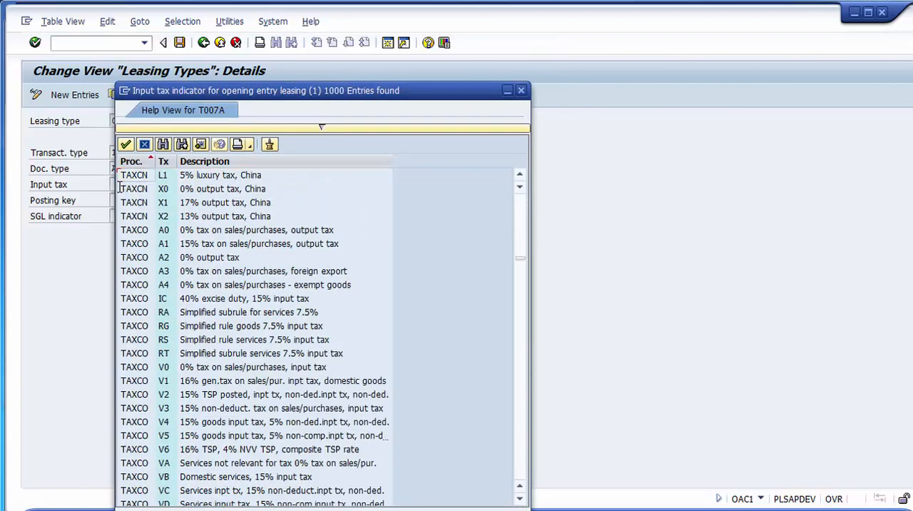
{"action": "key", "text": "Page_Up"}
{"action": "key", "text": "Page_Up"}
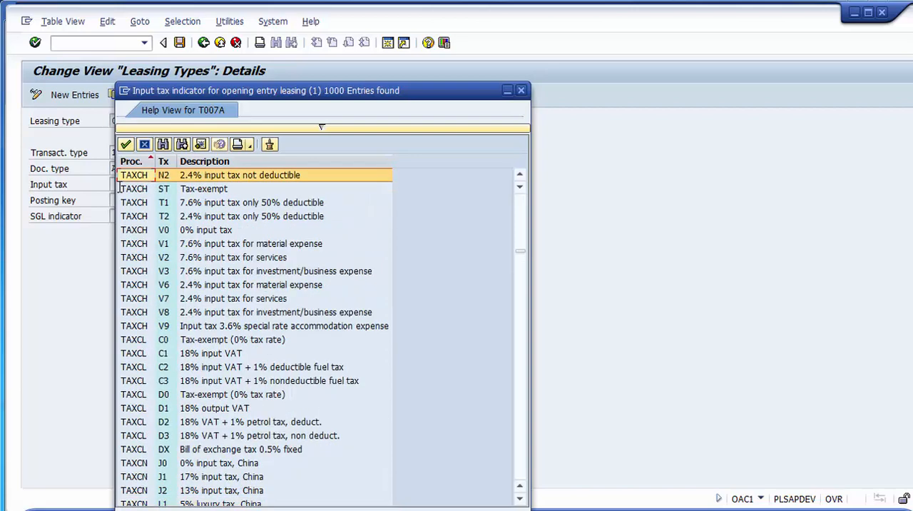
{"action": "left_click", "coordinate": [144, 145]}
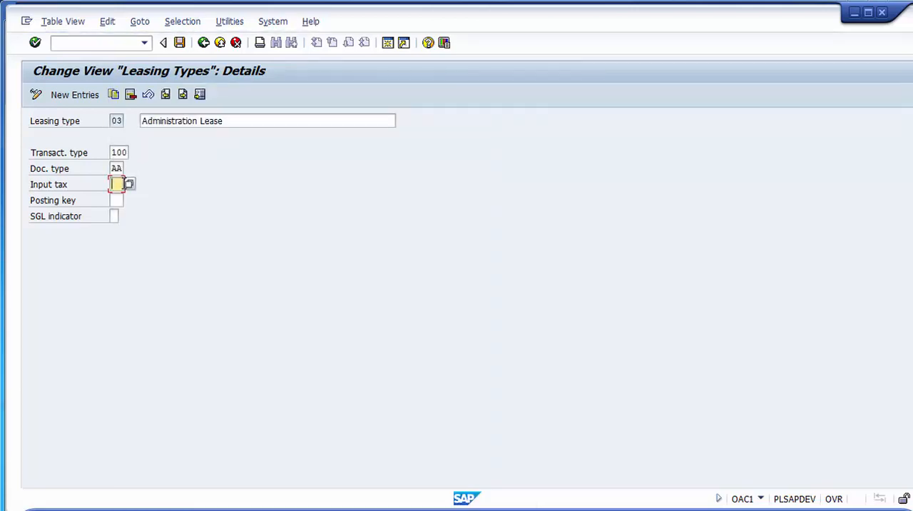
{"action": "type", "text": "A1"}
- Set the posting key to 31, leave the SGL indicator blank, and save leasing type 03 under the proposed customizing request
{"action": "left_click", "coordinate": [118, 201]}
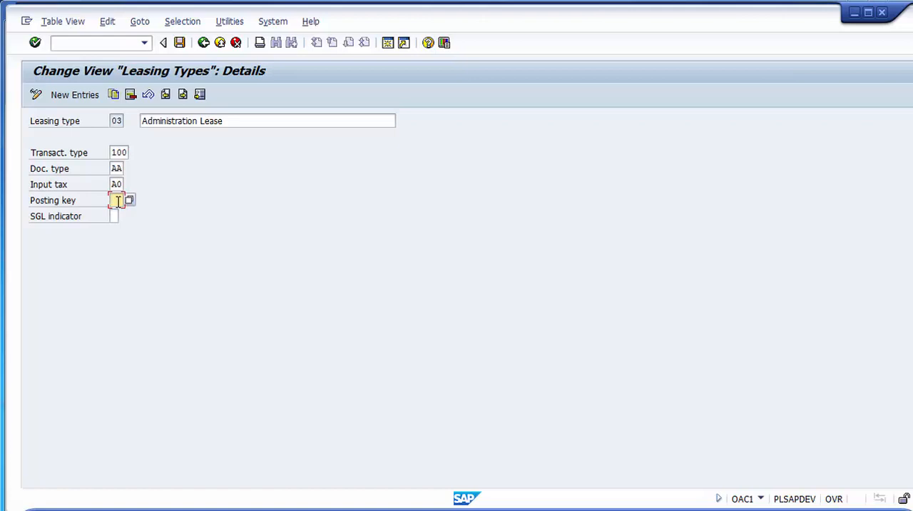
{"action": "type", "text": "31"}
{"action": "key", "text": "Tab"}
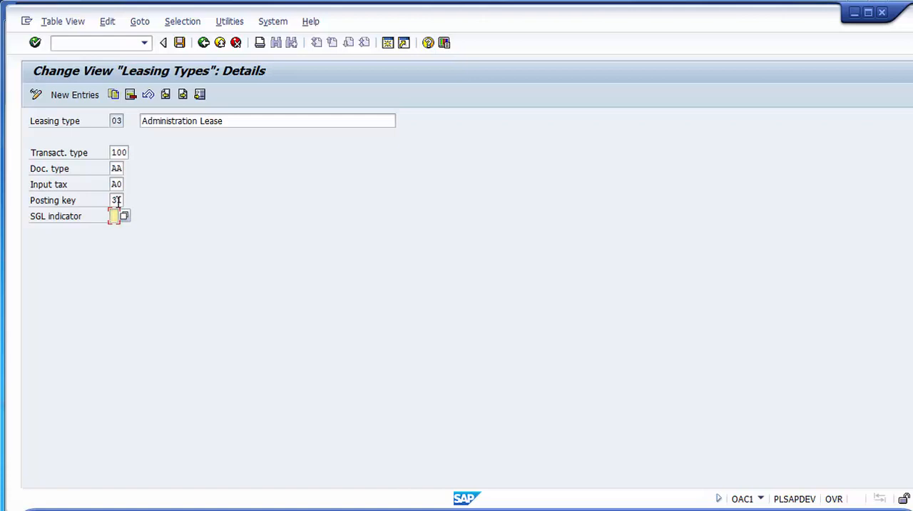
{"action": "key", "text": "shift+Tab"}
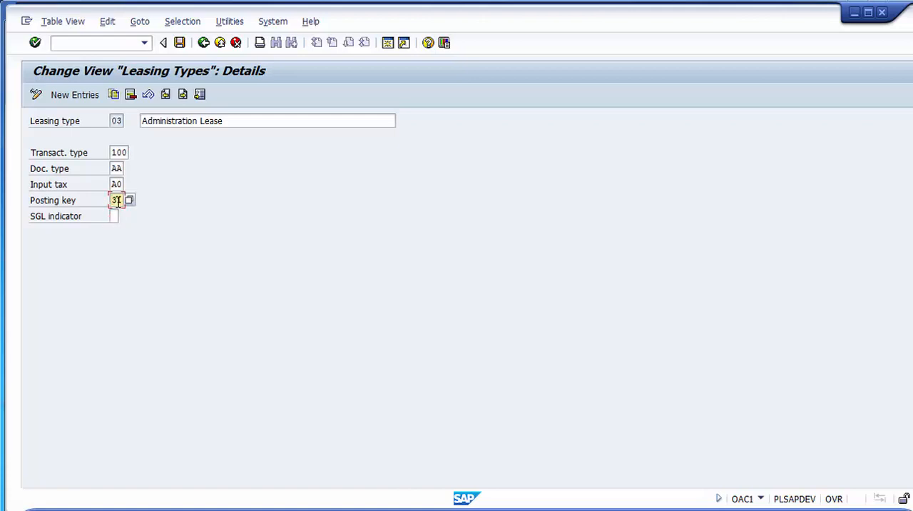
{"action": "left_click", "coordinate": [180, 45]}
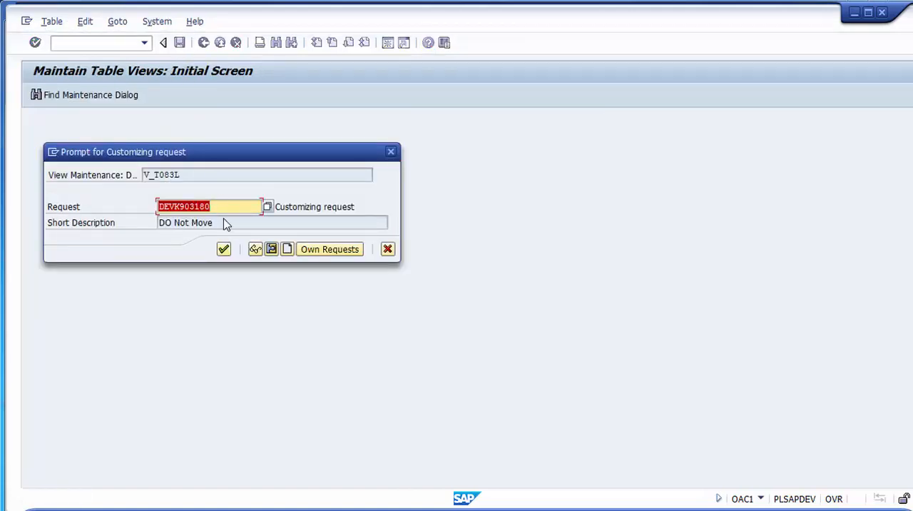
{"action": "left_click", "coordinate": [224, 249]}
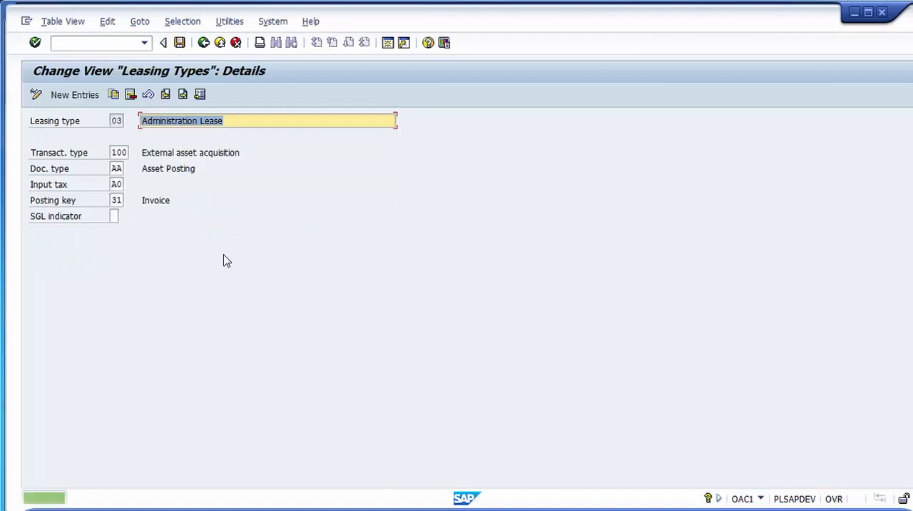
- Return to the leasing types overview and check the new Administration Lease entry by selecting its row
{"action": "left_click", "coordinate": [203, 43]}
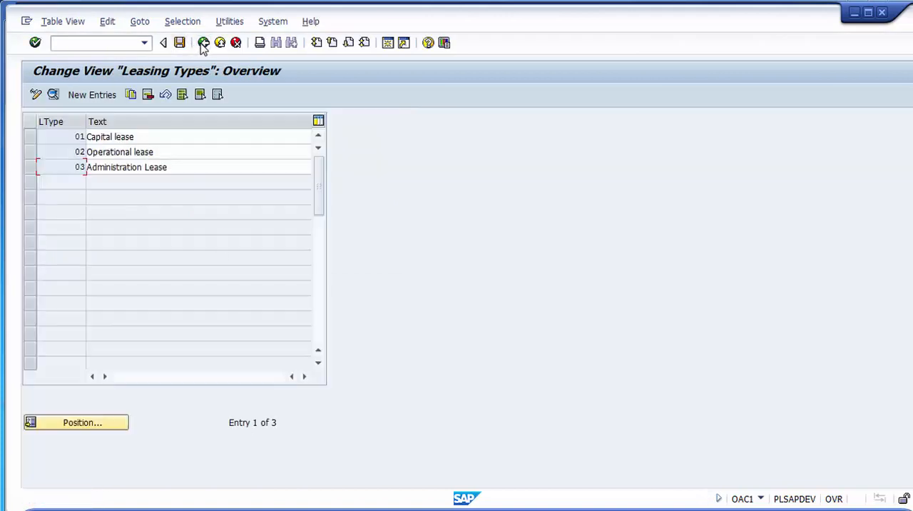
{"action": "left_click_drag", "start_coordinate": [189, 168], "coordinate": [71, 176]}
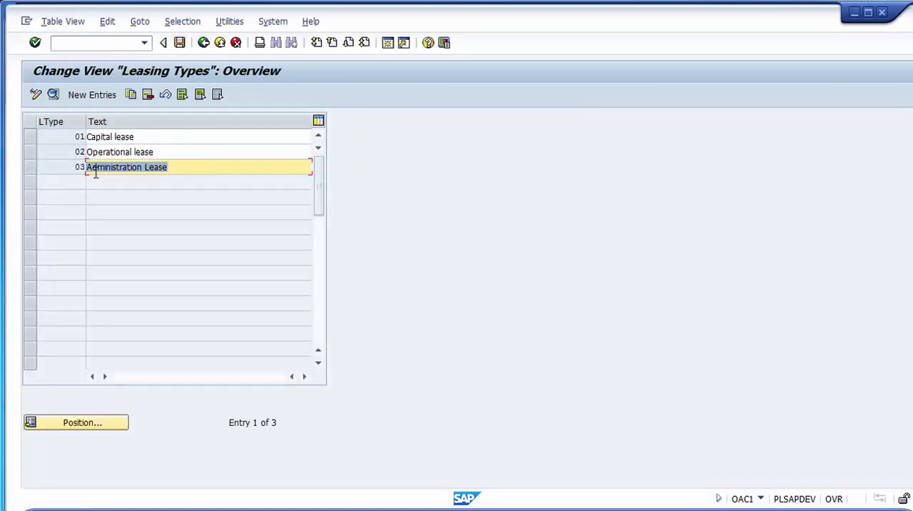
{"action": "left_click", "coordinate": [214, 180]}
{"action": "left_click_drag", "start_coordinate": [184, 181], "coordinate": [71, 183]}
{"action": "left_click", "coordinate": [30, 176]}
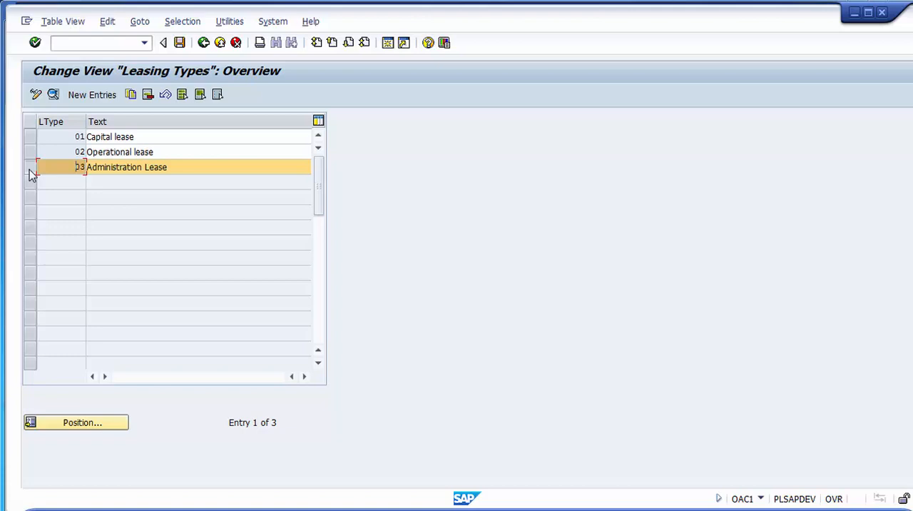
- Leave the leasing types overview and compare the Special Valuation activities in the implementation guide with the PowerPoint agenda slide
{"action": "left_click", "coordinate": [202, 44]}
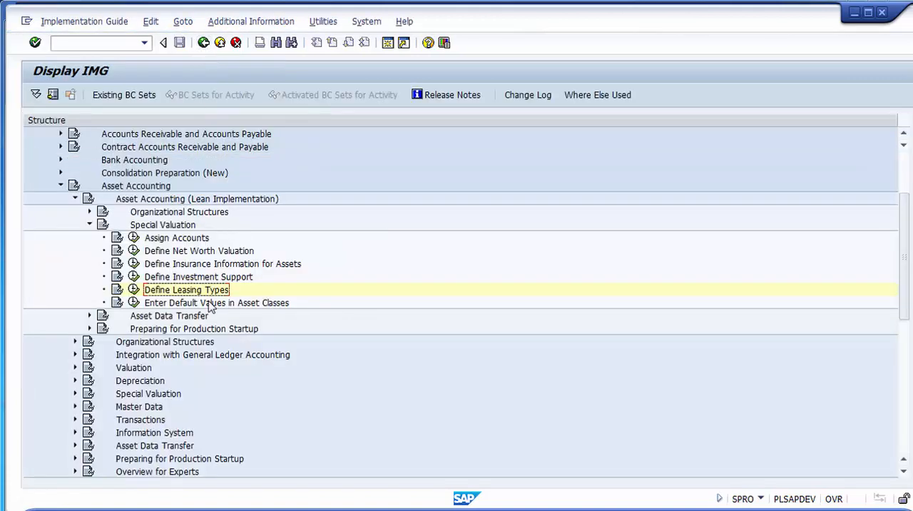
{"action": "left_click", "coordinate": [183, 303]}
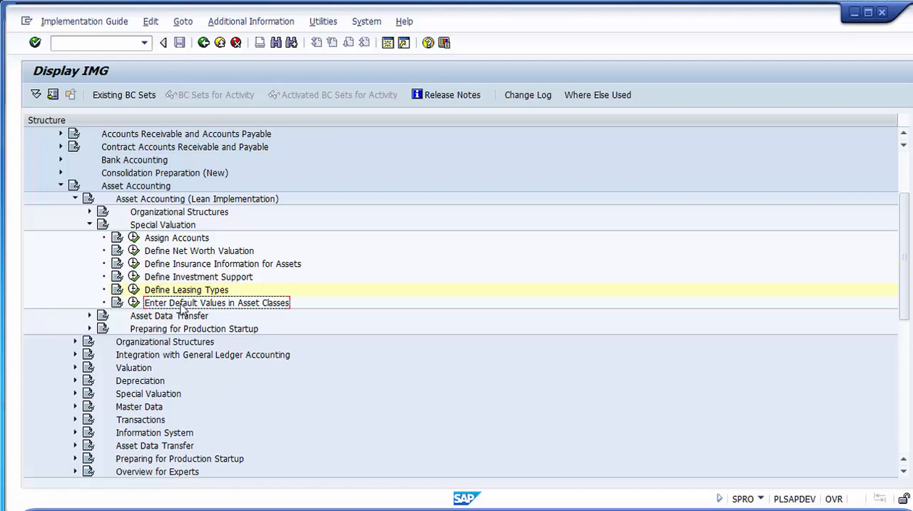
{"action": "left_click", "coordinate": [152, 227]}
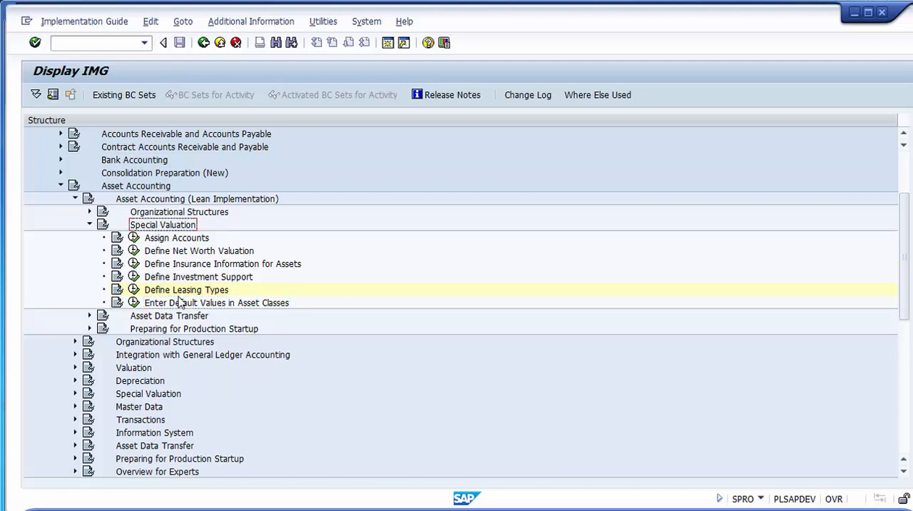
{"action": "left_click", "coordinate": [179, 304]}
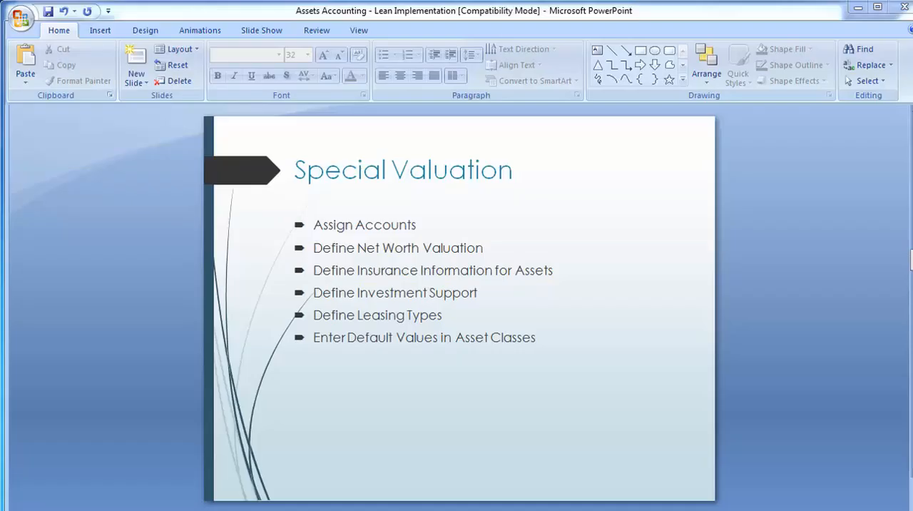
{"action": "left_click", "coordinate": [314, 338]}
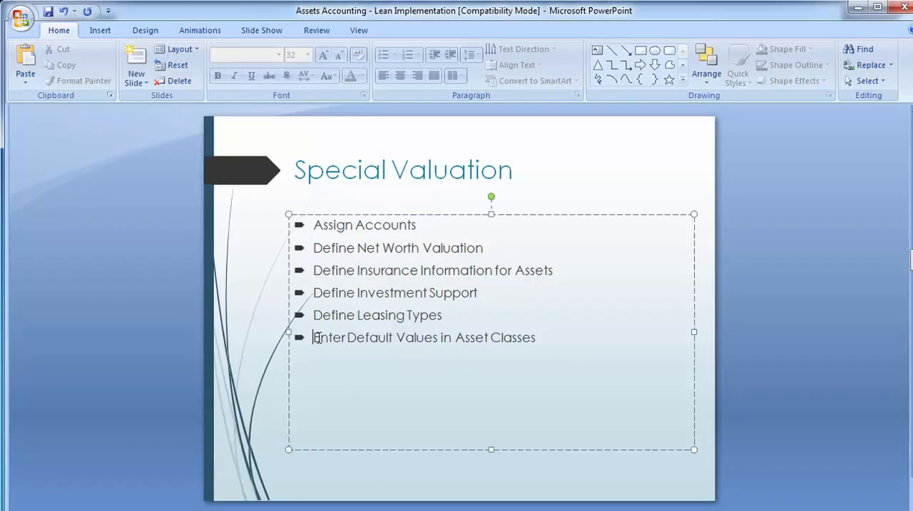
{"action": "left_click", "coordinate": [153, 319]}
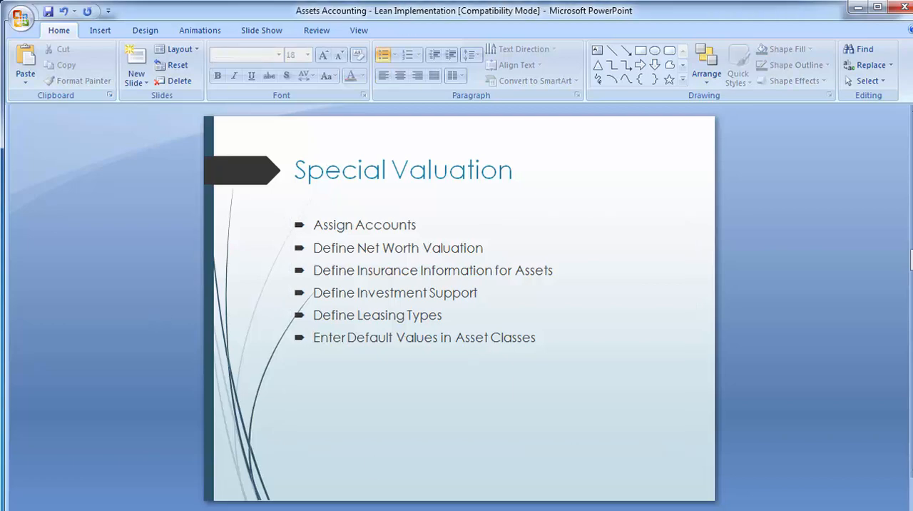
{"action": "mouse_move", "coordinate": [432, 508]}
{"action": "left_click", "coordinate": [483, 479]}
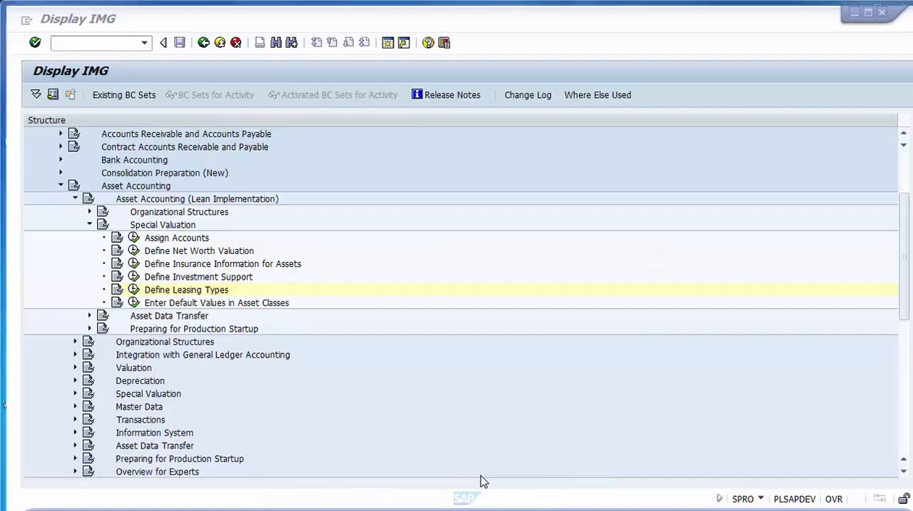
- Start entering default values in asset classes and open the net worth tax details of class 80020, Computer
{"action": "left_click", "coordinate": [134, 303]}
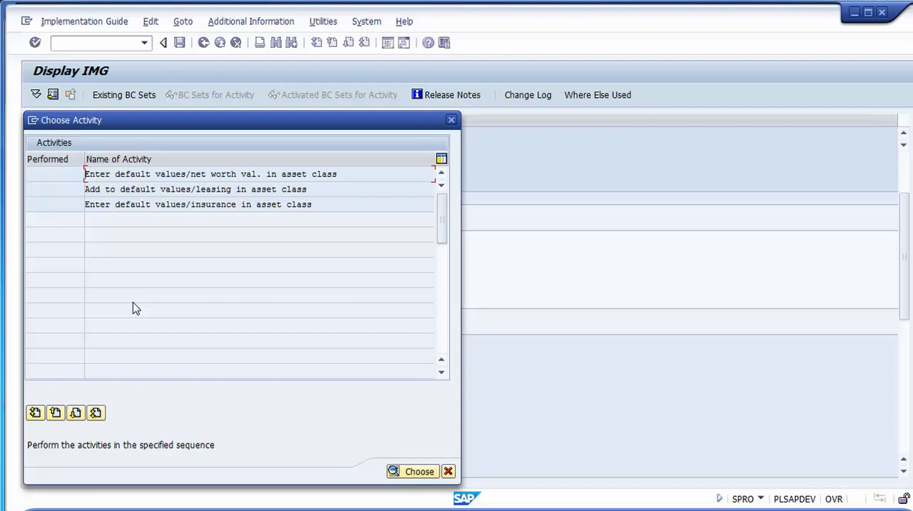
{"action": "double_click", "coordinate": [207, 176]}
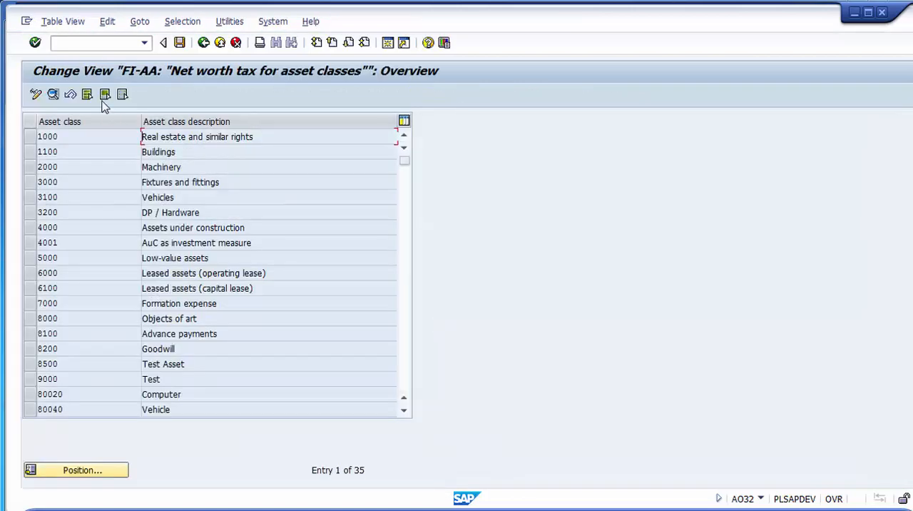
{"action": "left_click", "coordinate": [81, 395]}
{"action": "double_click", "coordinate": [81, 395]}
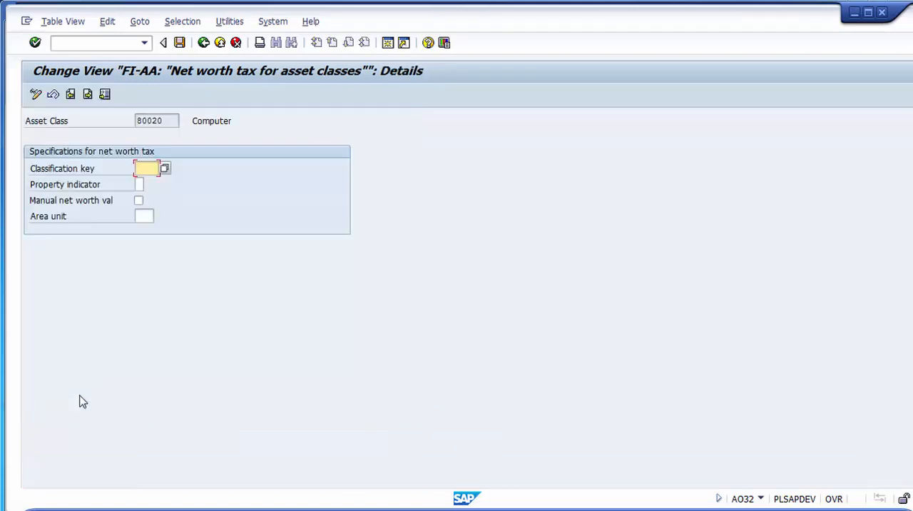
- Set the Computer class's property indicator to 1, Property, leaving manual net worth valuation unticked and the classification key blank
{"action": "left_click", "coordinate": [138, 200]}
{"action": "left_click", "coordinate": [139, 201]}
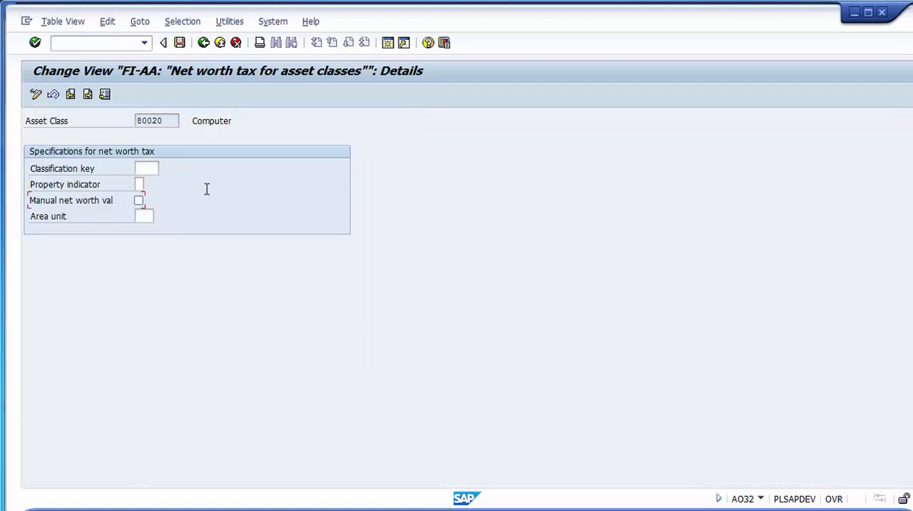
{"action": "left_click", "coordinate": [150, 169]}
{"action": "left_click", "coordinate": [138, 184]}
{"action": "left_click", "coordinate": [71, 206]}
{"action": "left_click", "coordinate": [71, 205]}
{"action": "left_click", "coordinate": [140, 184]}
{"action": "left_click", "coordinate": [150, 185]}
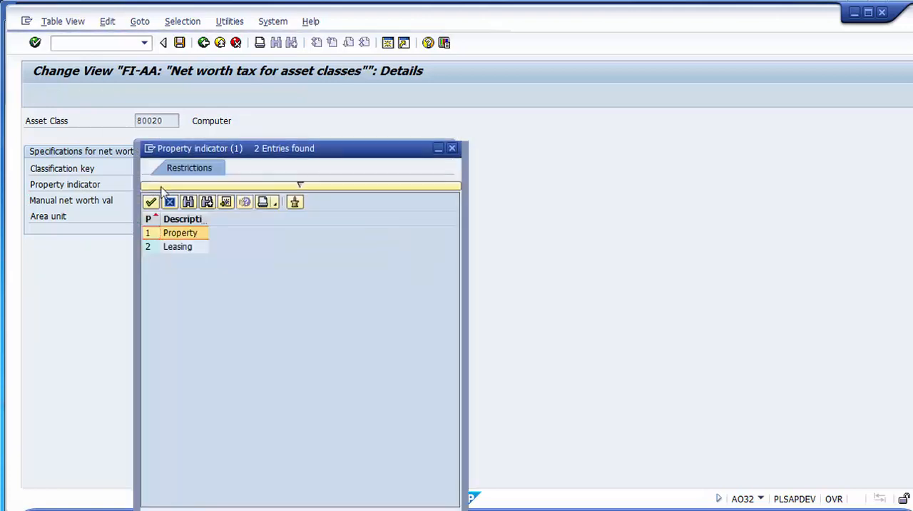
{"action": "double_click", "coordinate": [178, 237]}
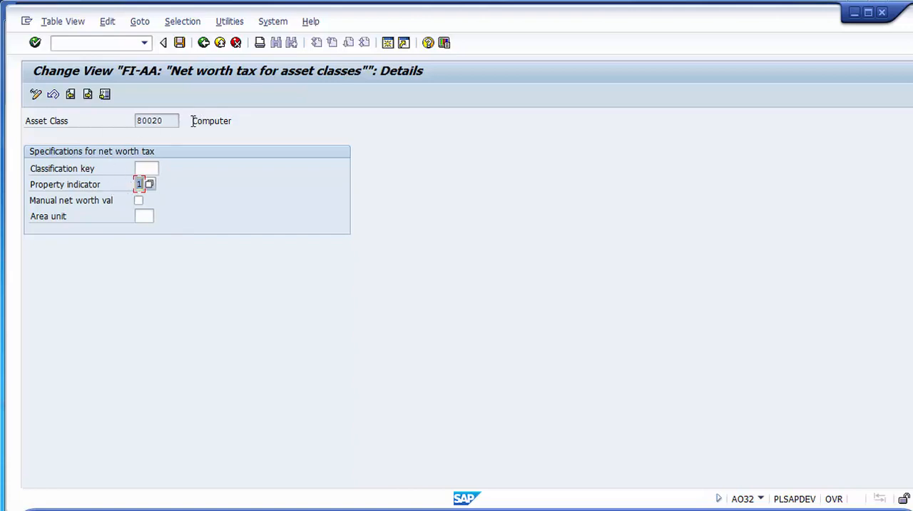
- Save the net worth tax defaults of asset class 80020 under the proposed customizing request and return to the activity list
{"action": "left_click_drag", "start_coordinate": [193, 121], "coordinate": [234, 122]}
{"action": "left_click_drag", "start_coordinate": [170, 124], "coordinate": [132, 120]}
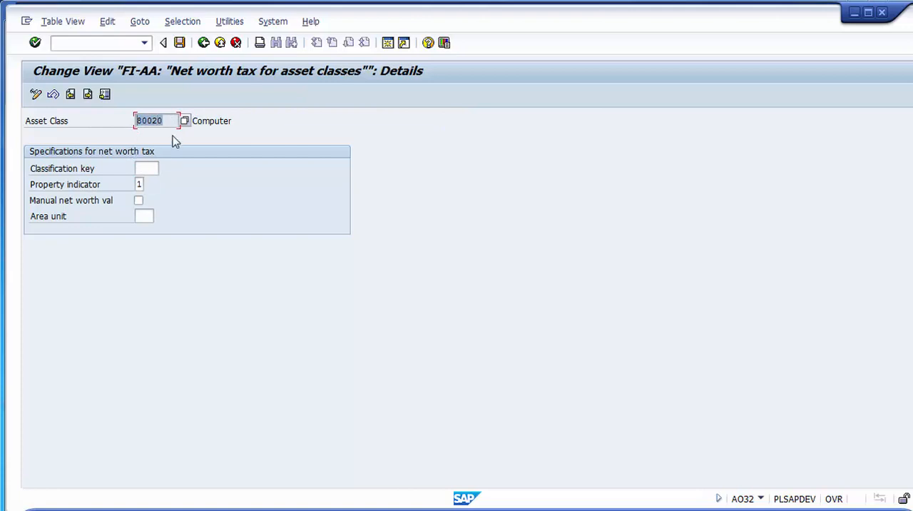
{"action": "left_click", "coordinate": [180, 44]}
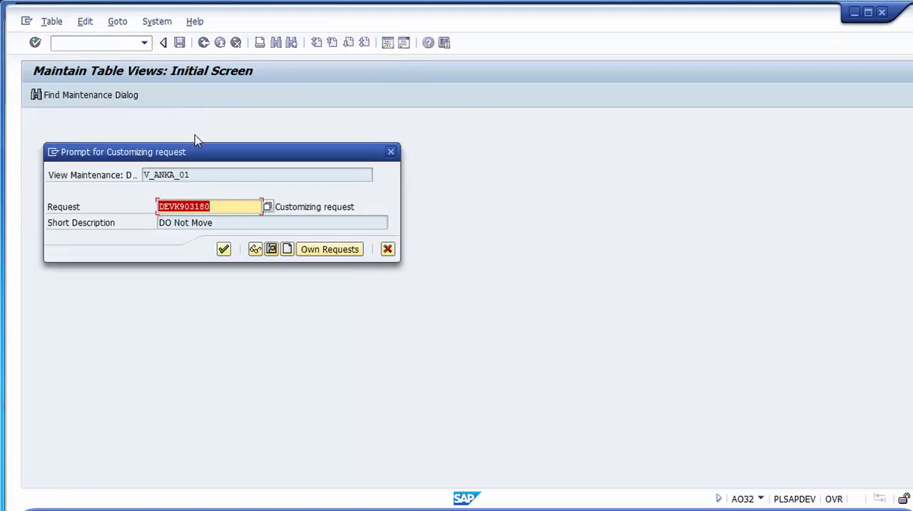
{"action": "left_click", "coordinate": [224, 249]}
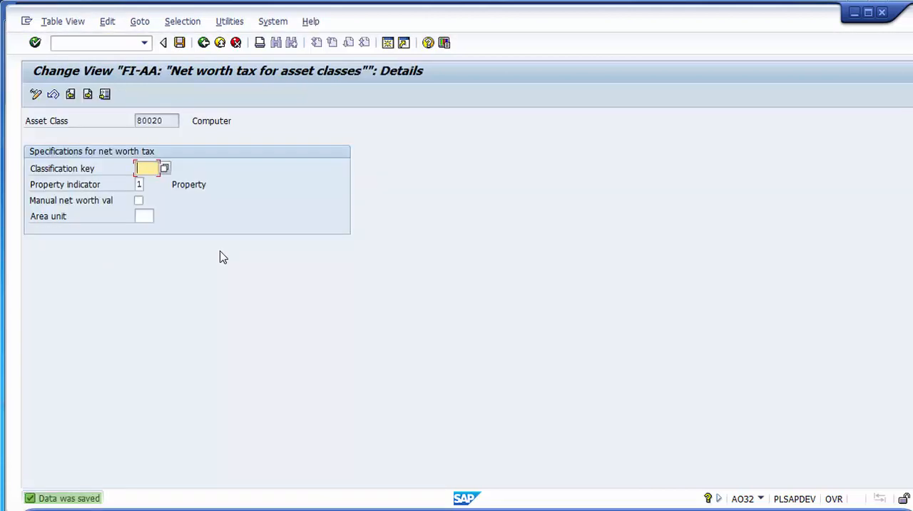
{"action": "left_click", "coordinate": [204, 44]}
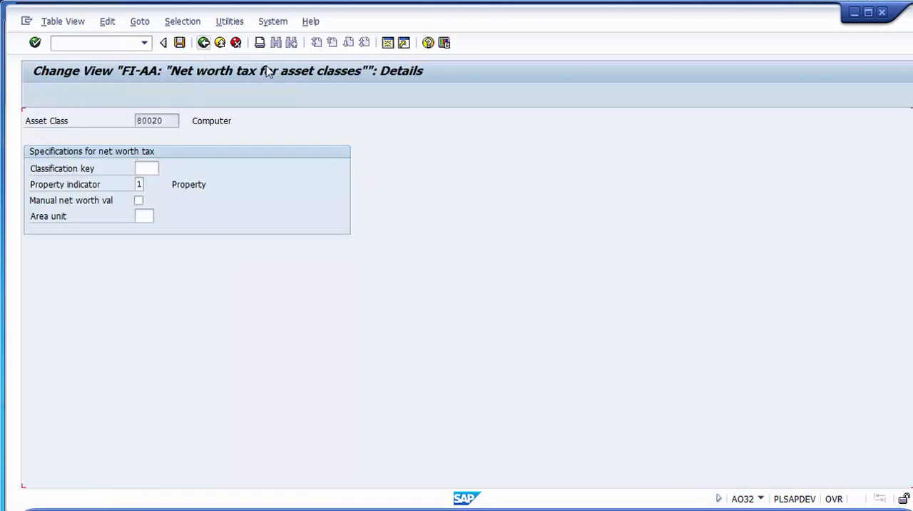
{"action": "left_click", "coordinate": [204, 44]}
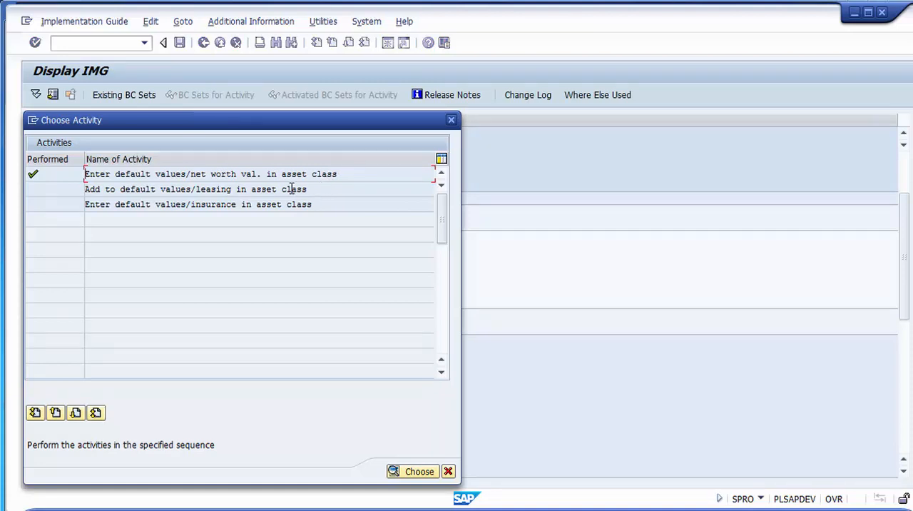
- Review the default leasing entries across the asset classes and return to the activity list
{"action": "left_click", "coordinate": [212, 189]}
{"action": "double_click", "coordinate": [191, 192]}
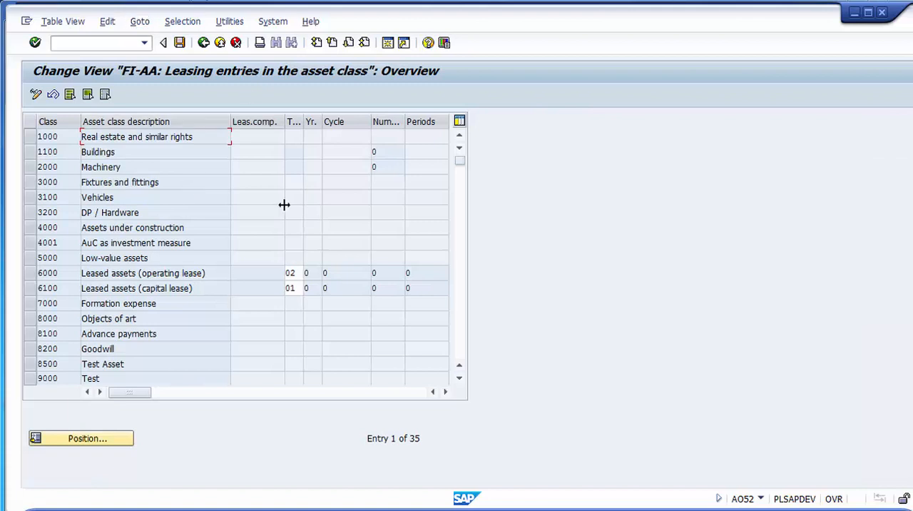
{"action": "scroll", "coordinate": [284, 204], "scroll_direction": "down", "scroll_amount": 5}
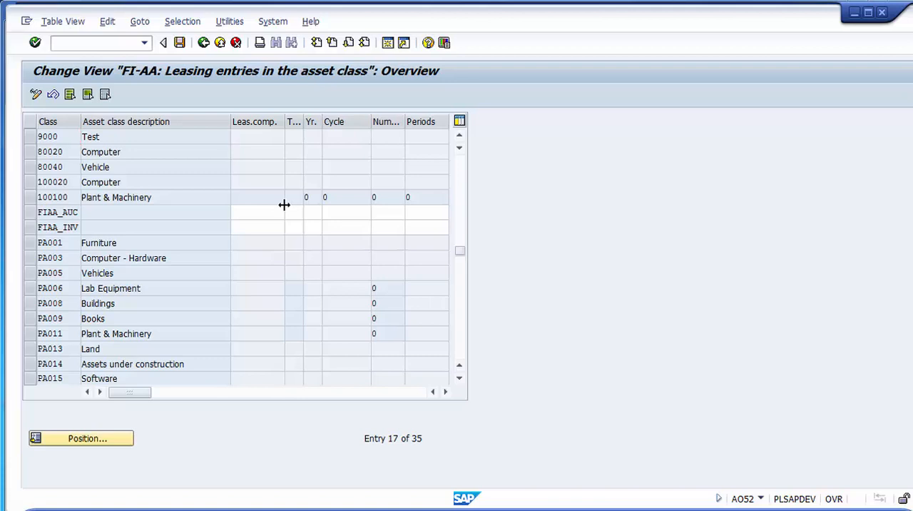
{"action": "scroll", "coordinate": [283, 205], "scroll_direction": "up", "scroll_amount": 5}
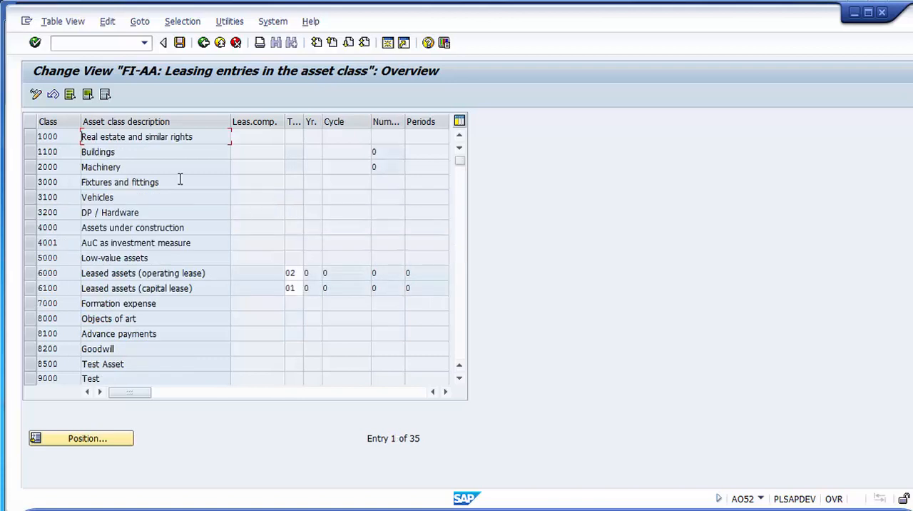
{"action": "left_click", "coordinate": [204, 42]}
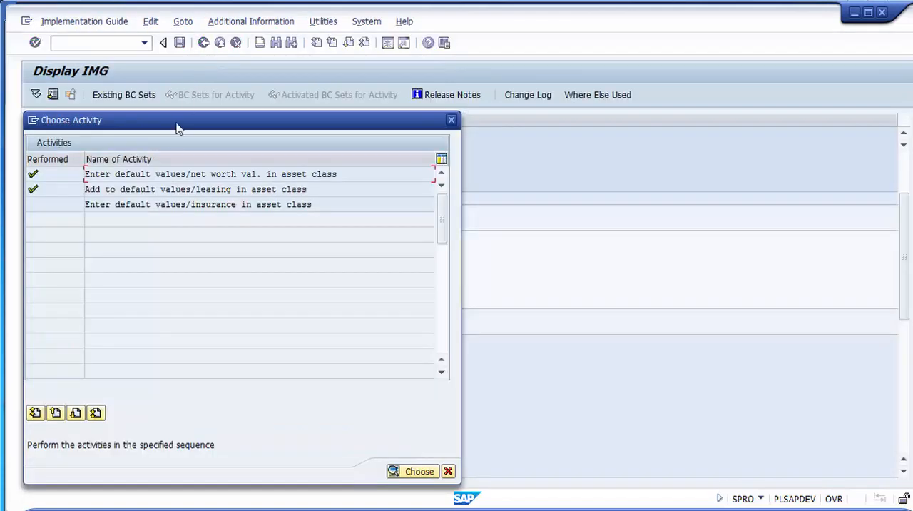
- Look through the insurance specifications for the asset classes and return to the activity list
{"action": "double_click", "coordinate": [146, 206]}
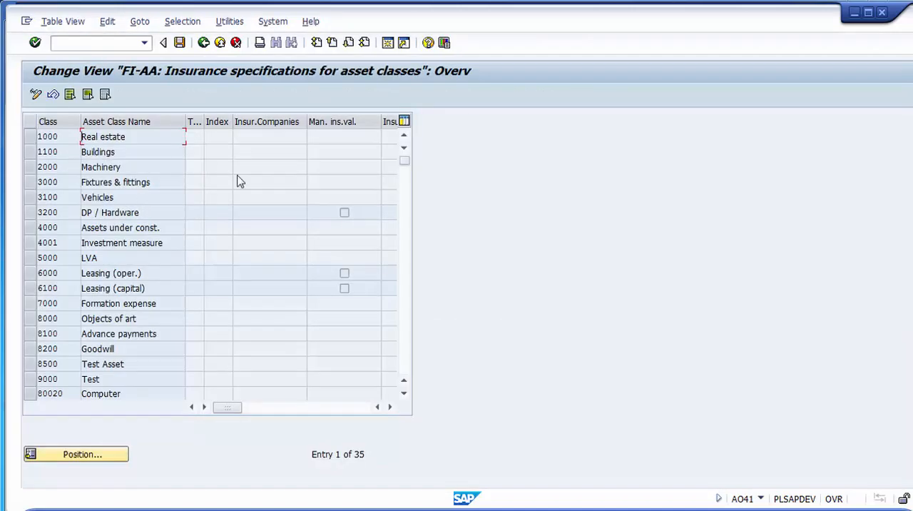
{"action": "left_click", "coordinate": [407, 346]}
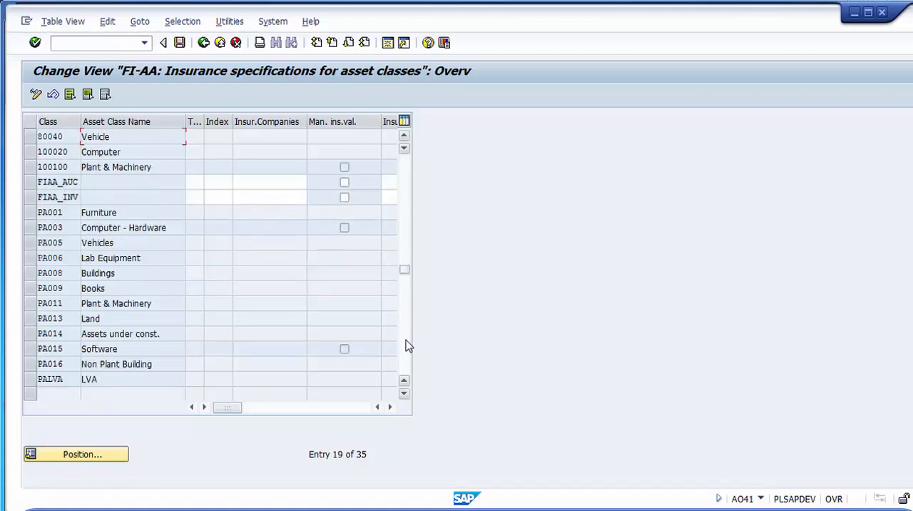
{"action": "left_click", "coordinate": [249, 183]}
{"action": "left_click", "coordinate": [203, 43]}
- Go over the net worth, leasing and insurance default-value activities once more and close the activity list
{"action": "left_click", "coordinate": [179, 174]}
{"action": "left_click", "coordinate": [179, 189]}
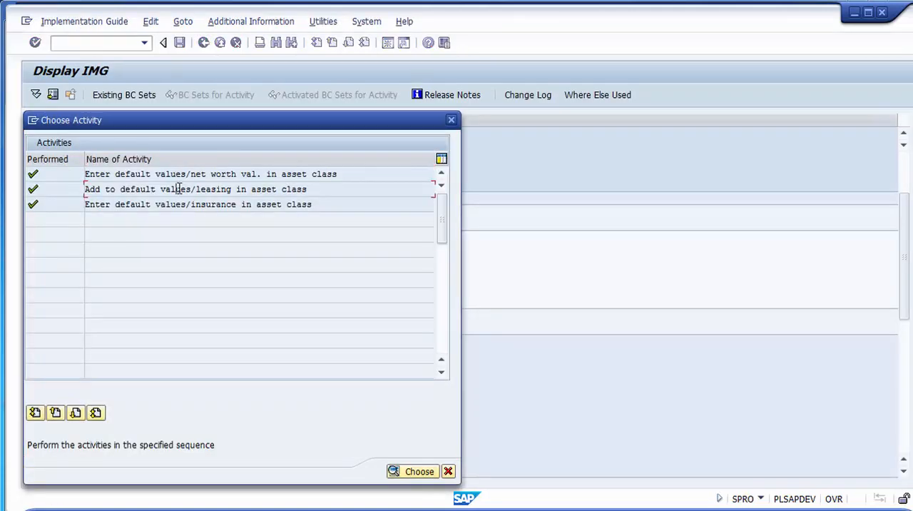
{"action": "left_click", "coordinate": [181, 202]}
{"action": "left_click", "coordinate": [179, 189]}
{"action": "left_click", "coordinate": [179, 175]}
{"action": "left_click", "coordinate": [184, 189]}
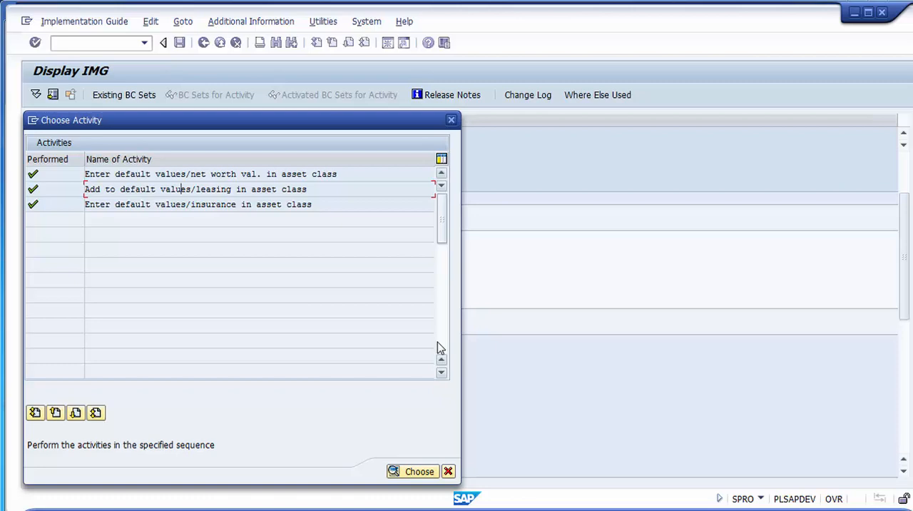
{"action": "left_click", "coordinate": [448, 471]}
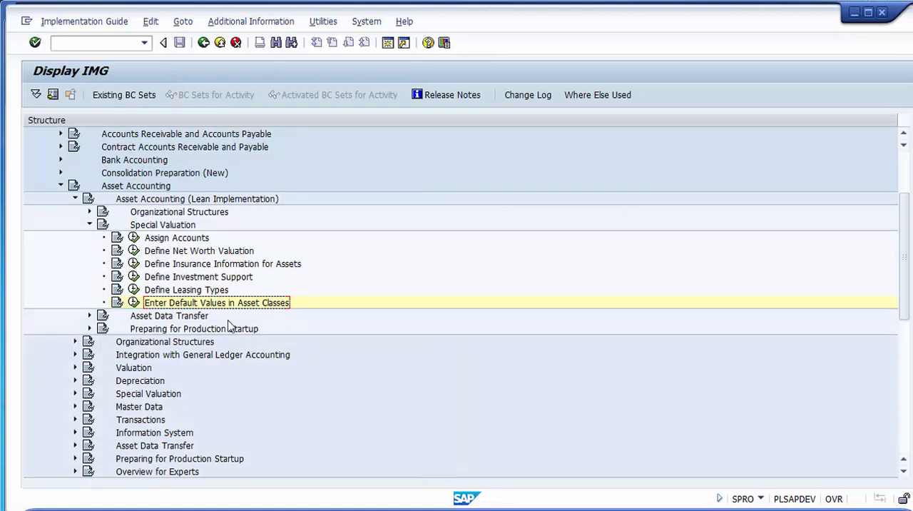
- Recap the Special Valuation activities against the PowerPoint agenda and go to the closing Thank You slide
{"action": "left_click", "coordinate": [173, 239]}
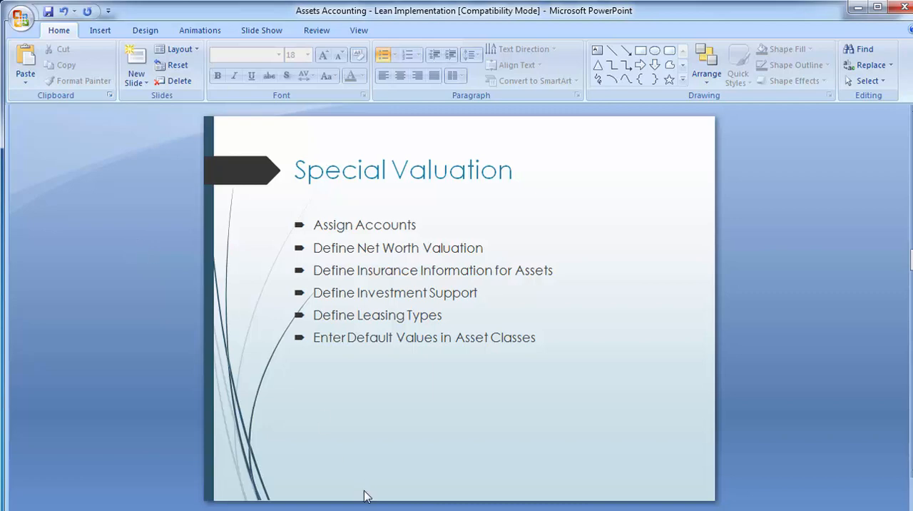
{"action": "mouse_move", "coordinate": [433, 509]}
{"action": "left_click", "coordinate": [470, 477]}
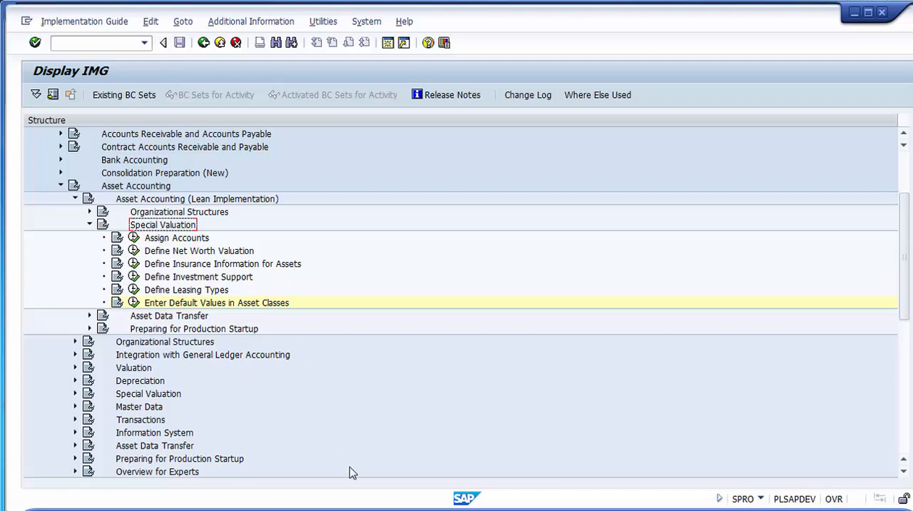
{"action": "key", "text": "alt+Tab"}
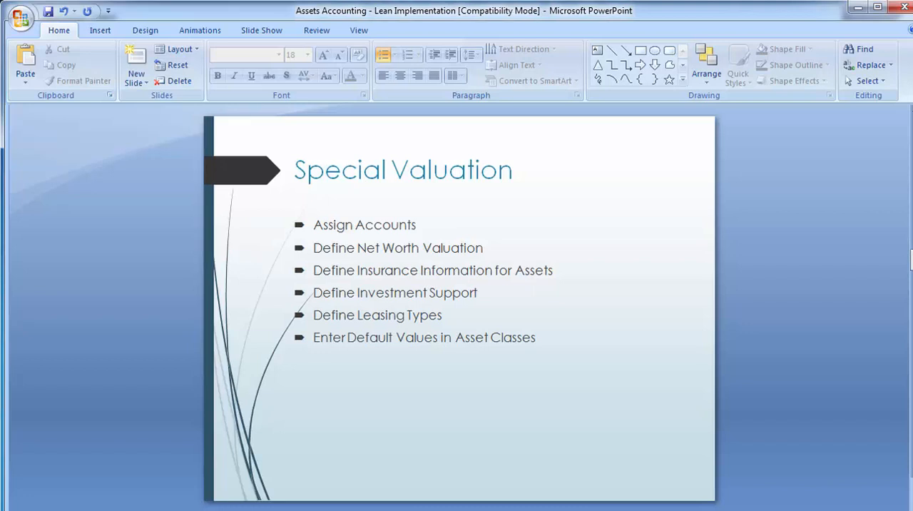
{"action": "key", "text": "Page_Down"}
{"action": "key", "text": "Page_Down"}
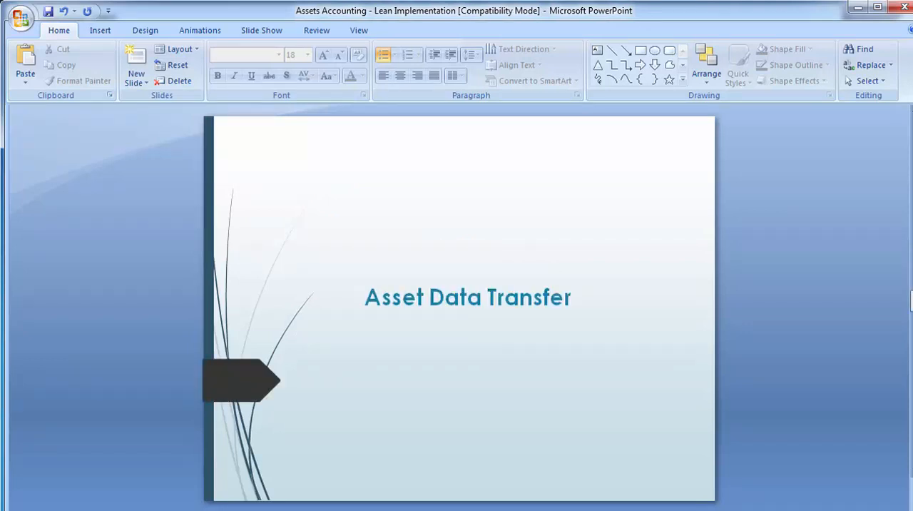
{"action": "key", "text": "Page_Up"}
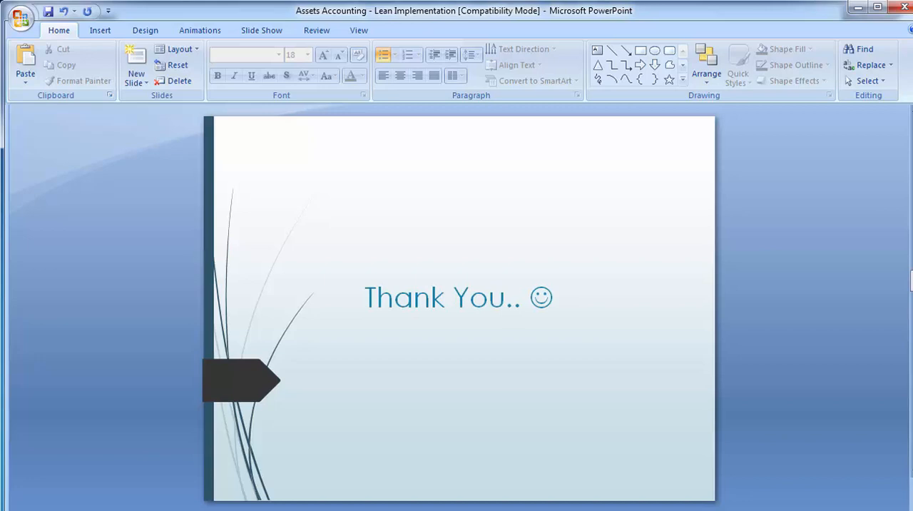